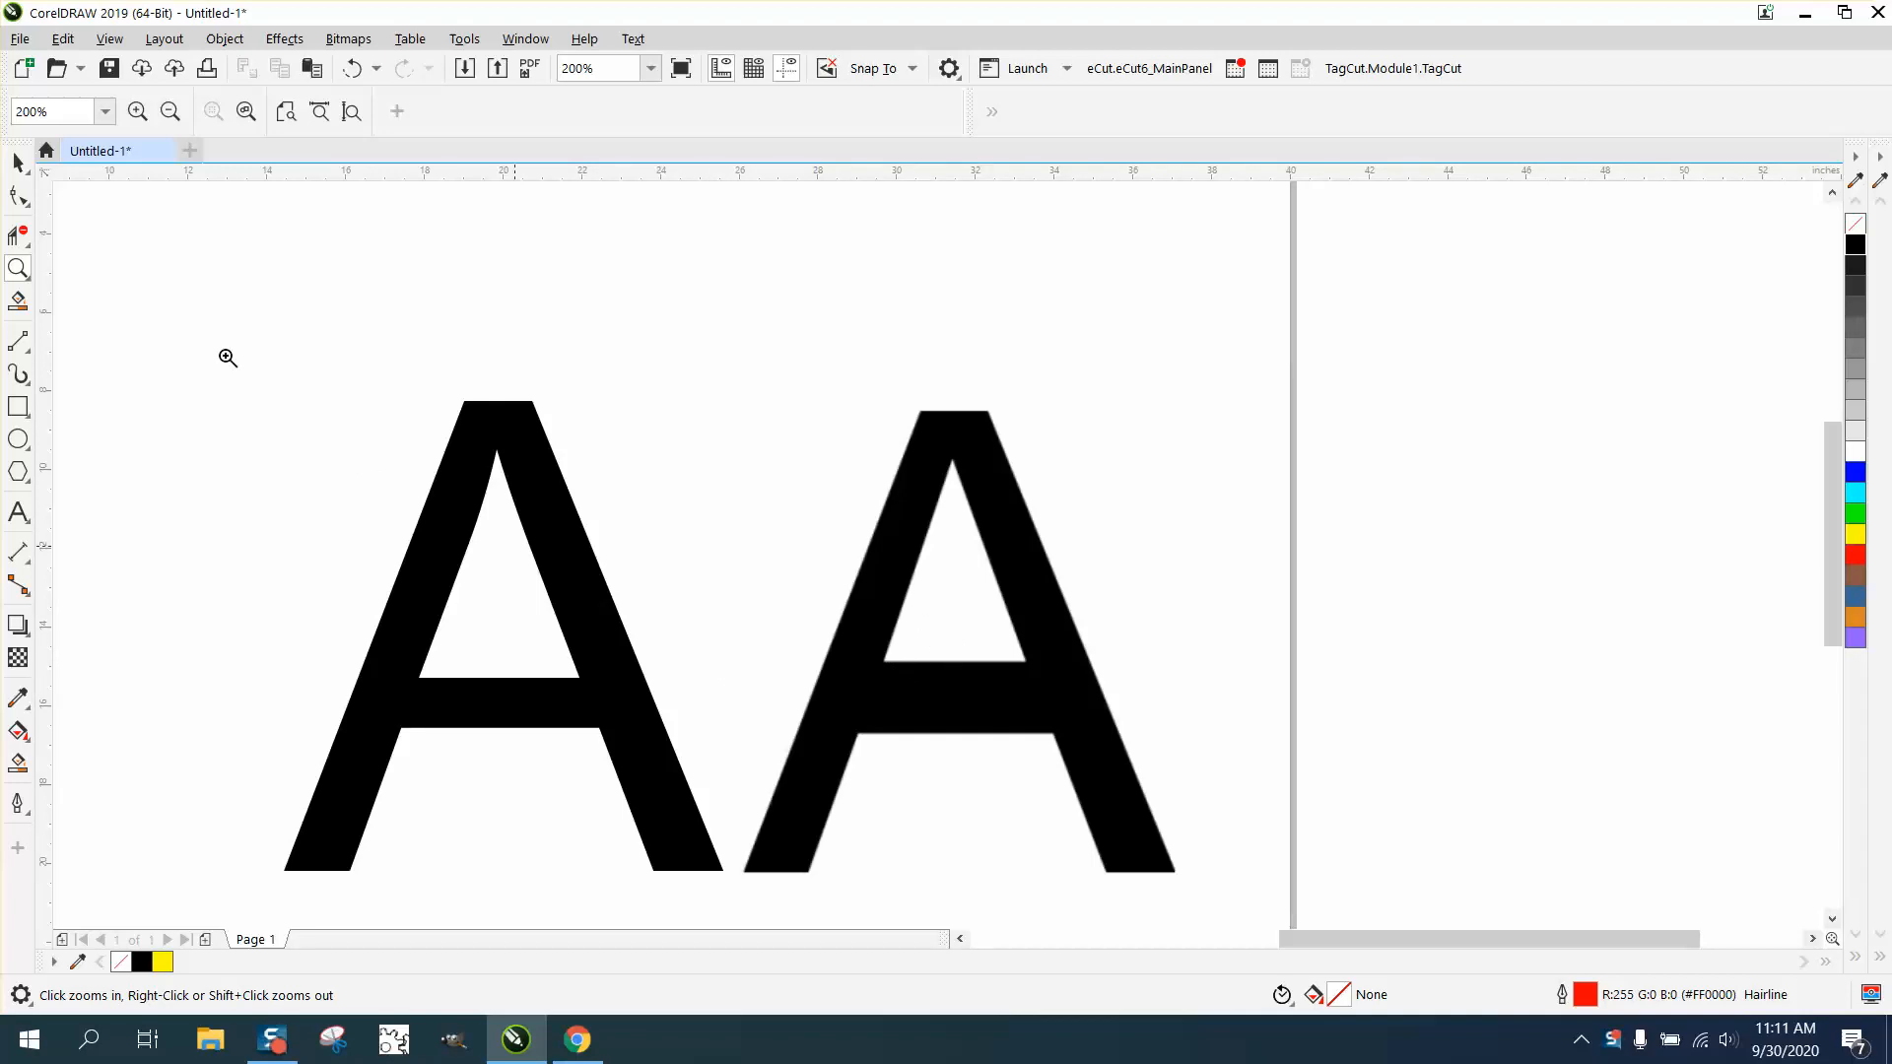
- Try to center the text A and the bitmap A on the page
{"action": "right_click", "coordinate": [370, 332]}
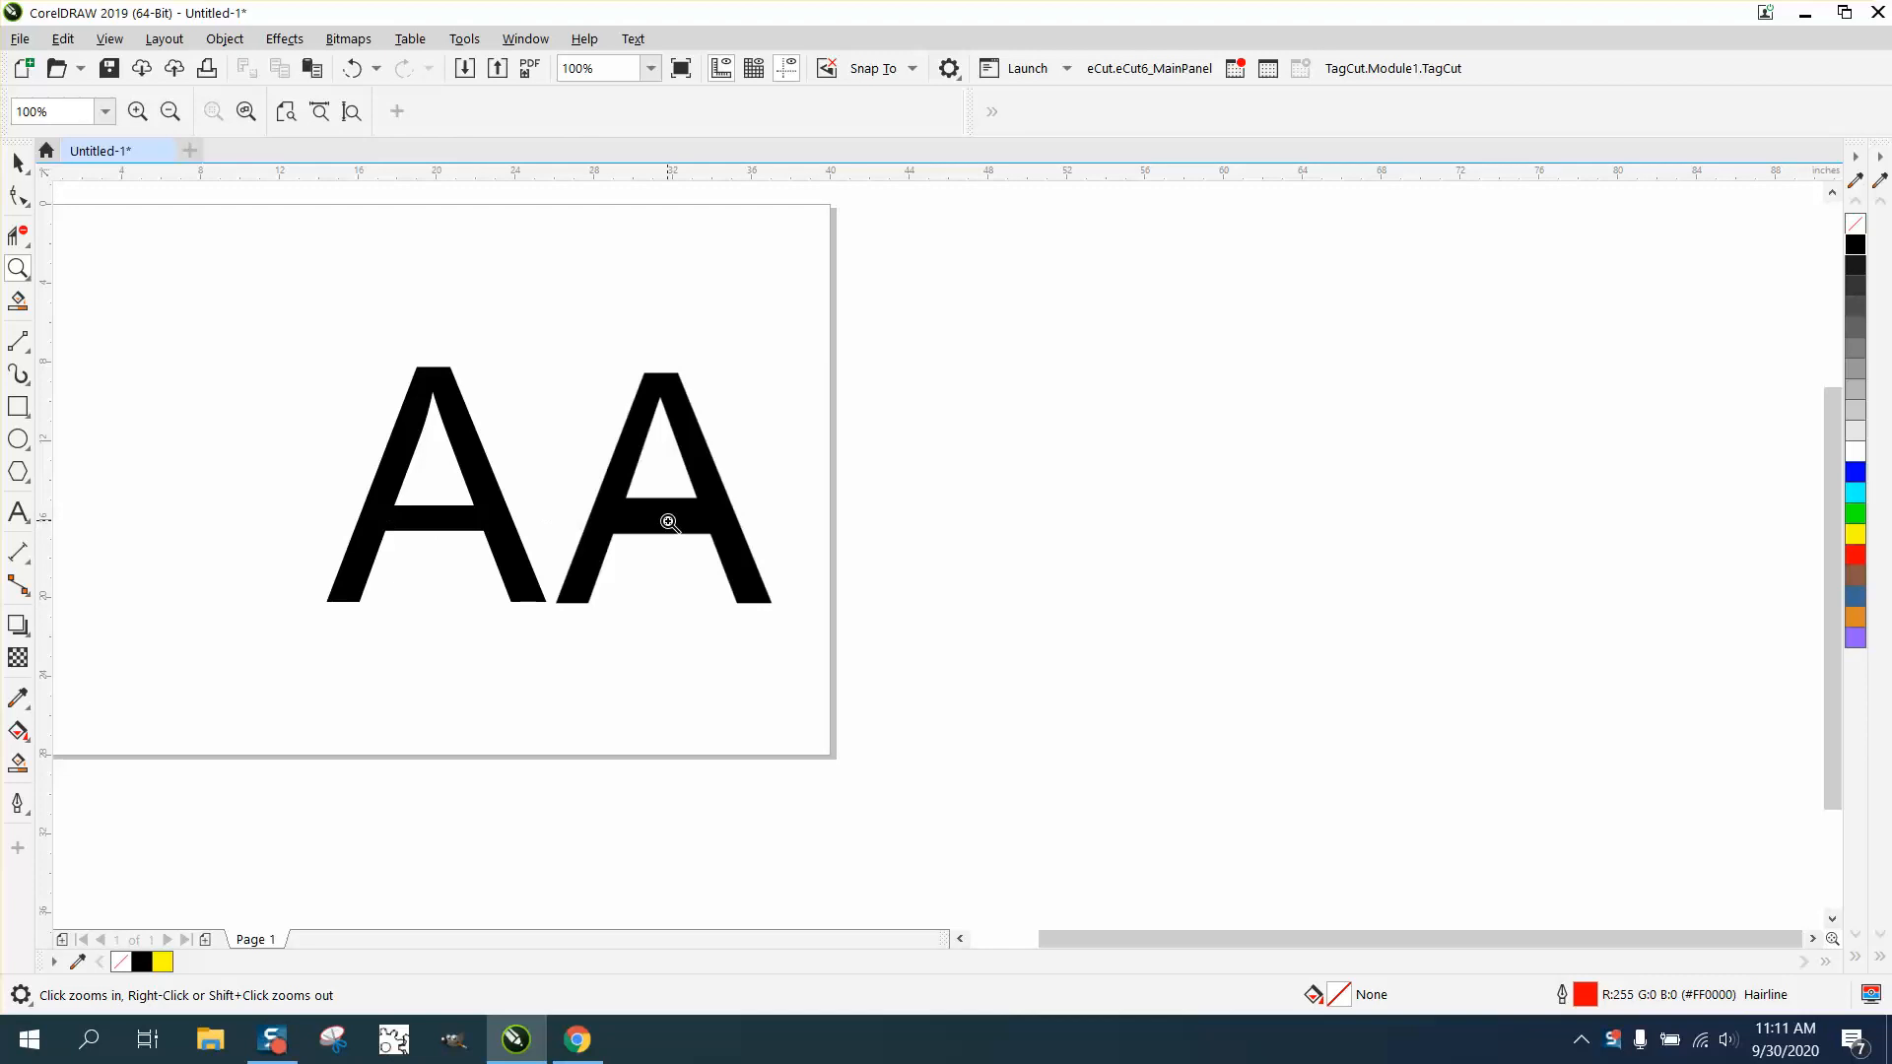
{"action": "left_click", "coordinate": [18, 163]}
{"action": "left_click", "coordinate": [474, 458]}
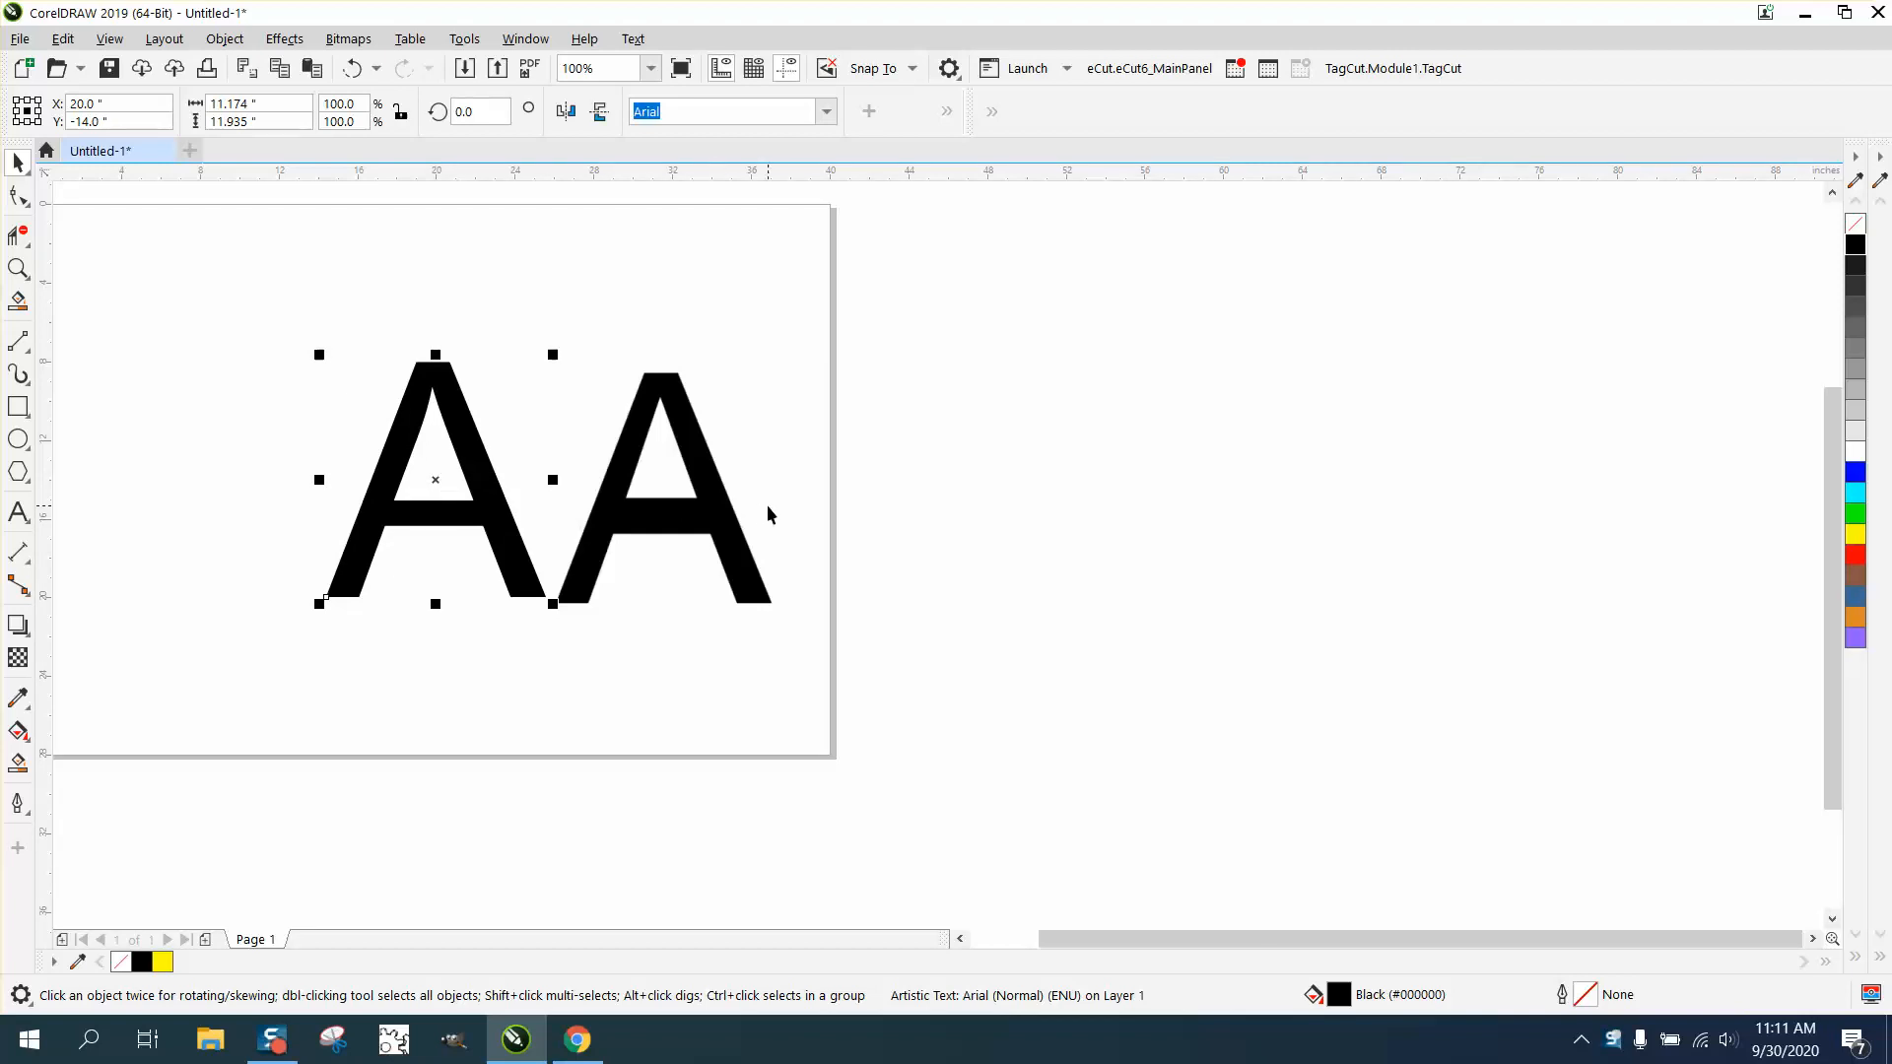
{"action": "left_click", "coordinate": [725, 511]}
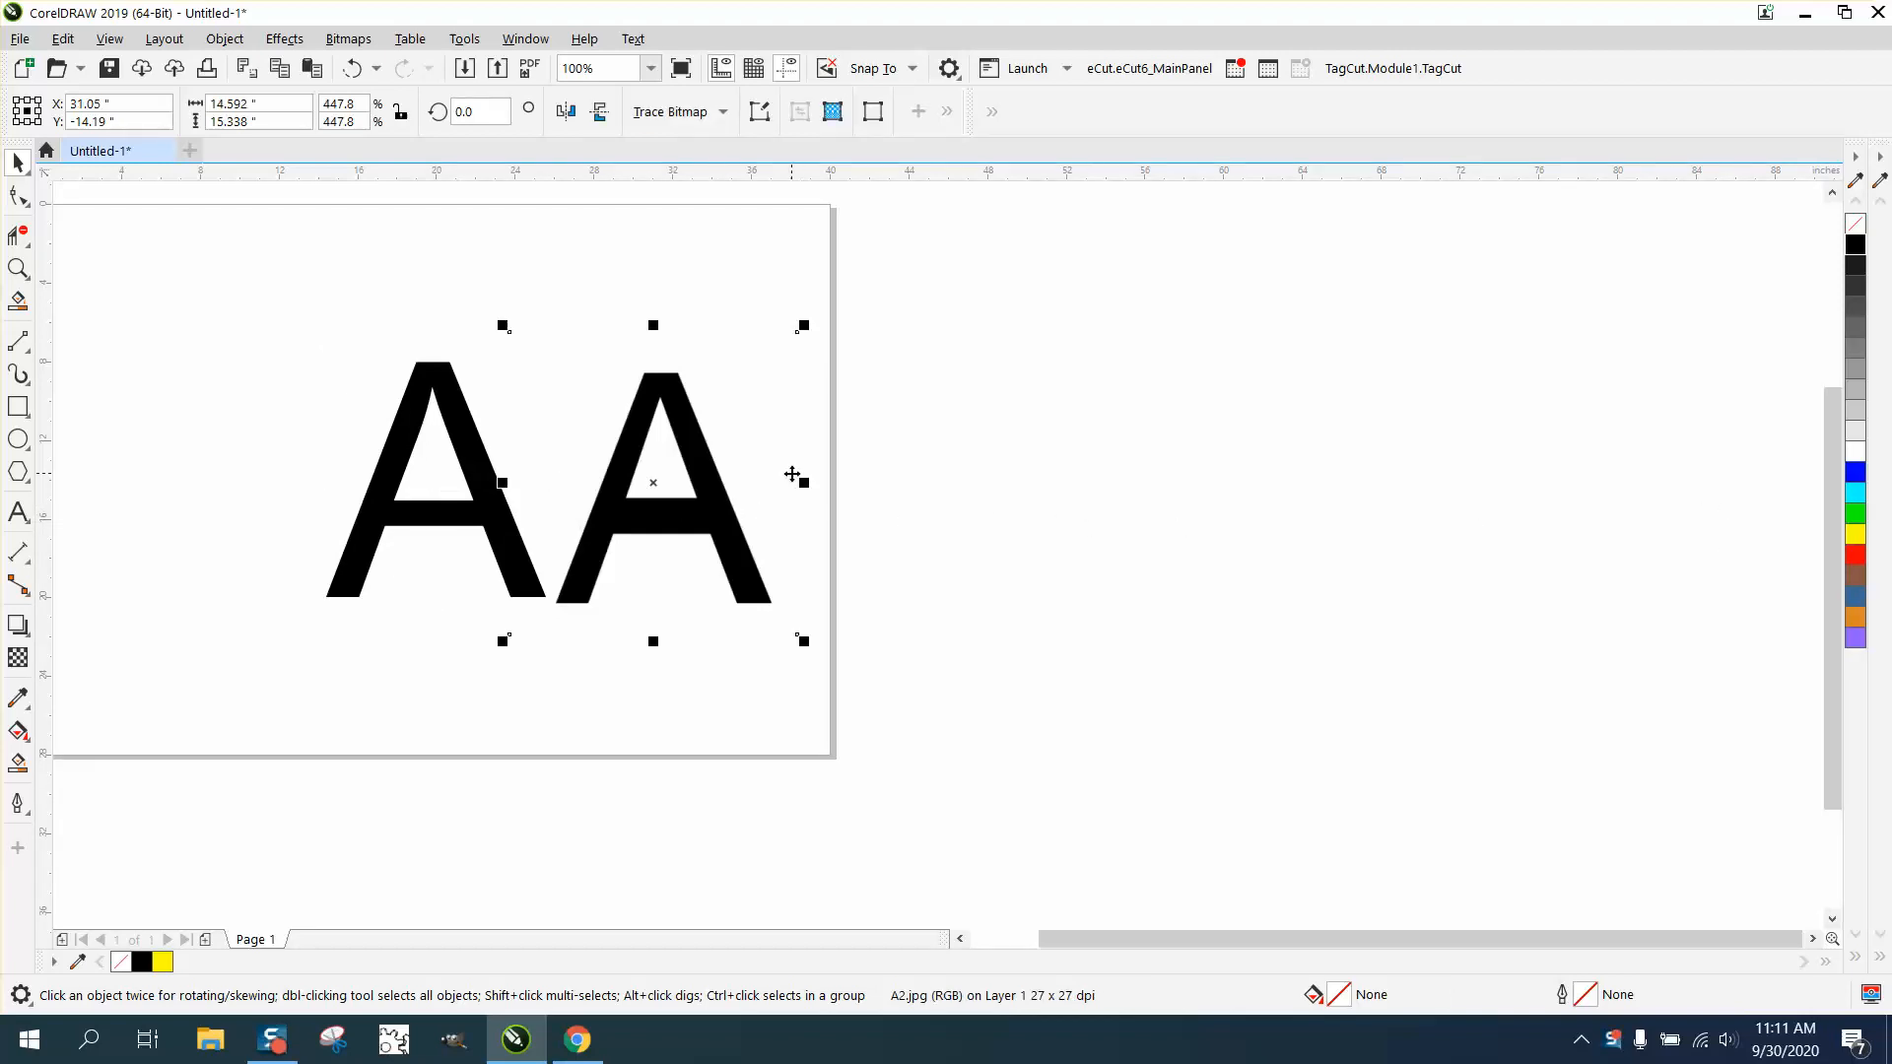
{"action": "key", "text": "p"}
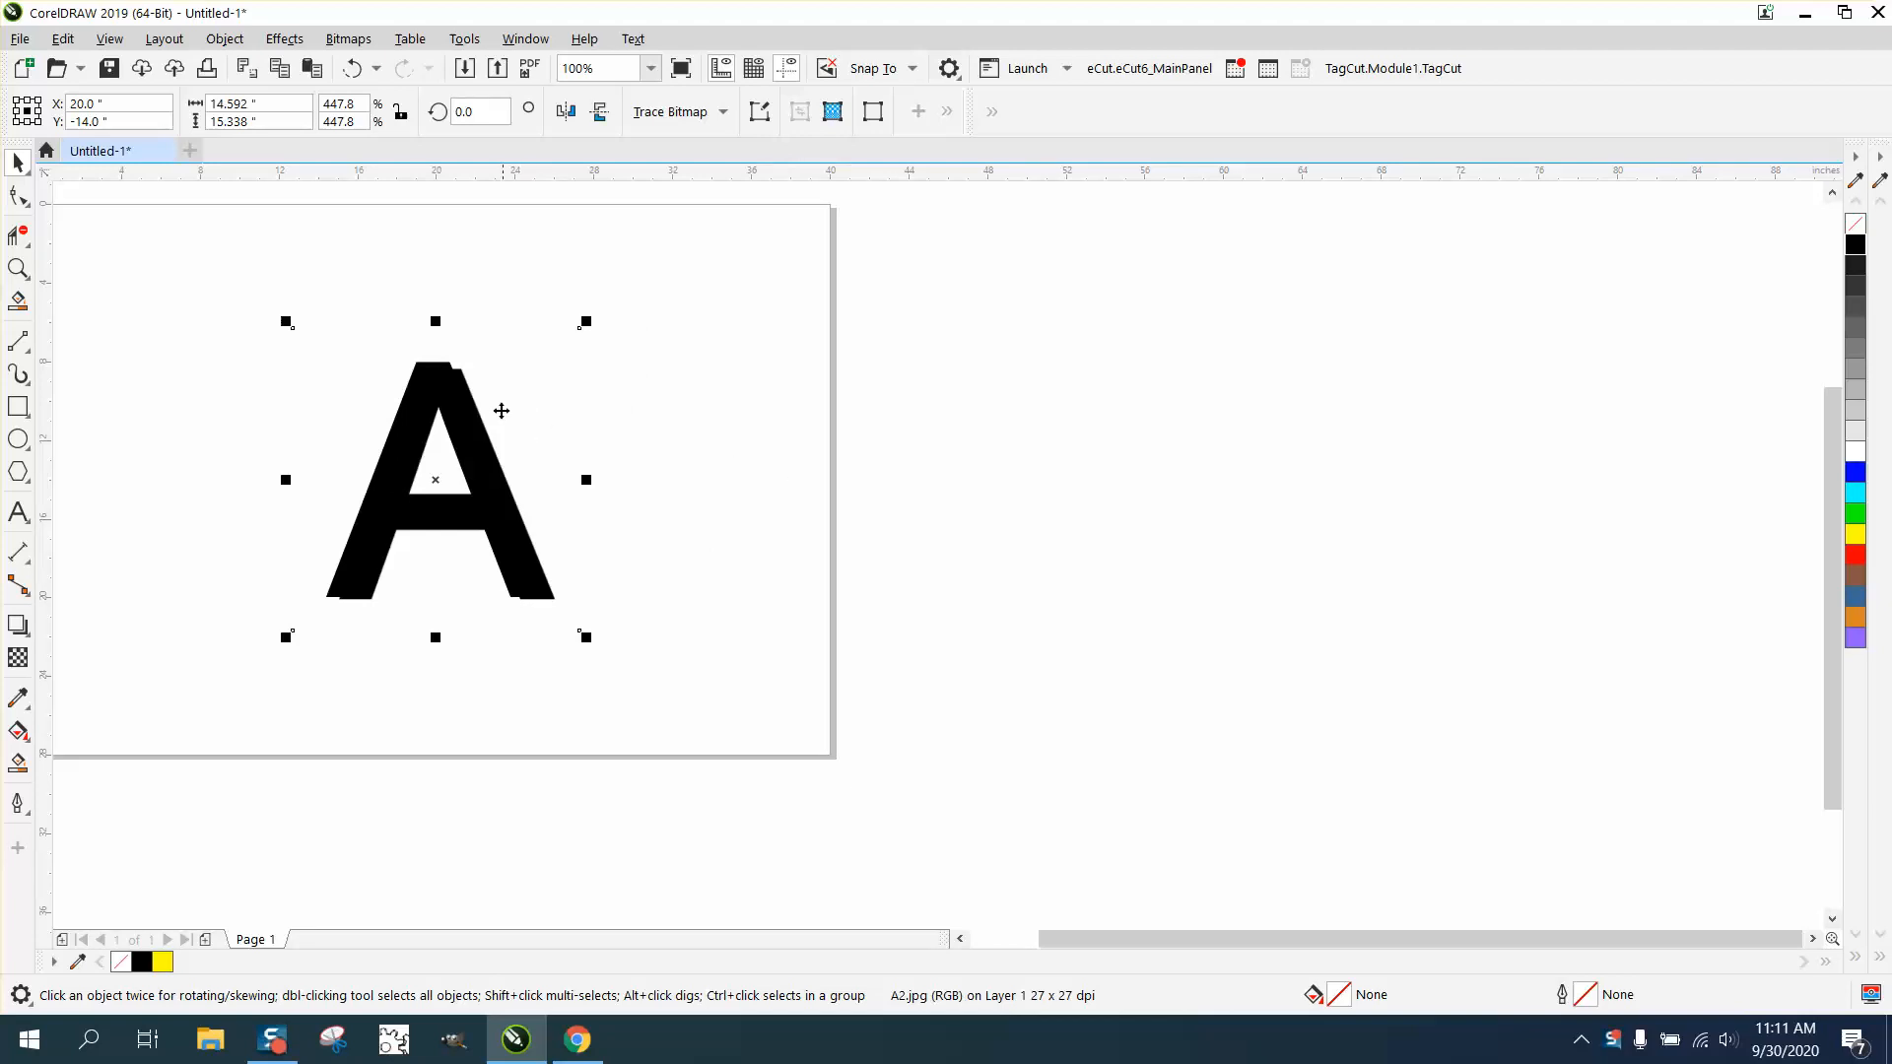
{"action": "key", "text": "ctrl+z"}
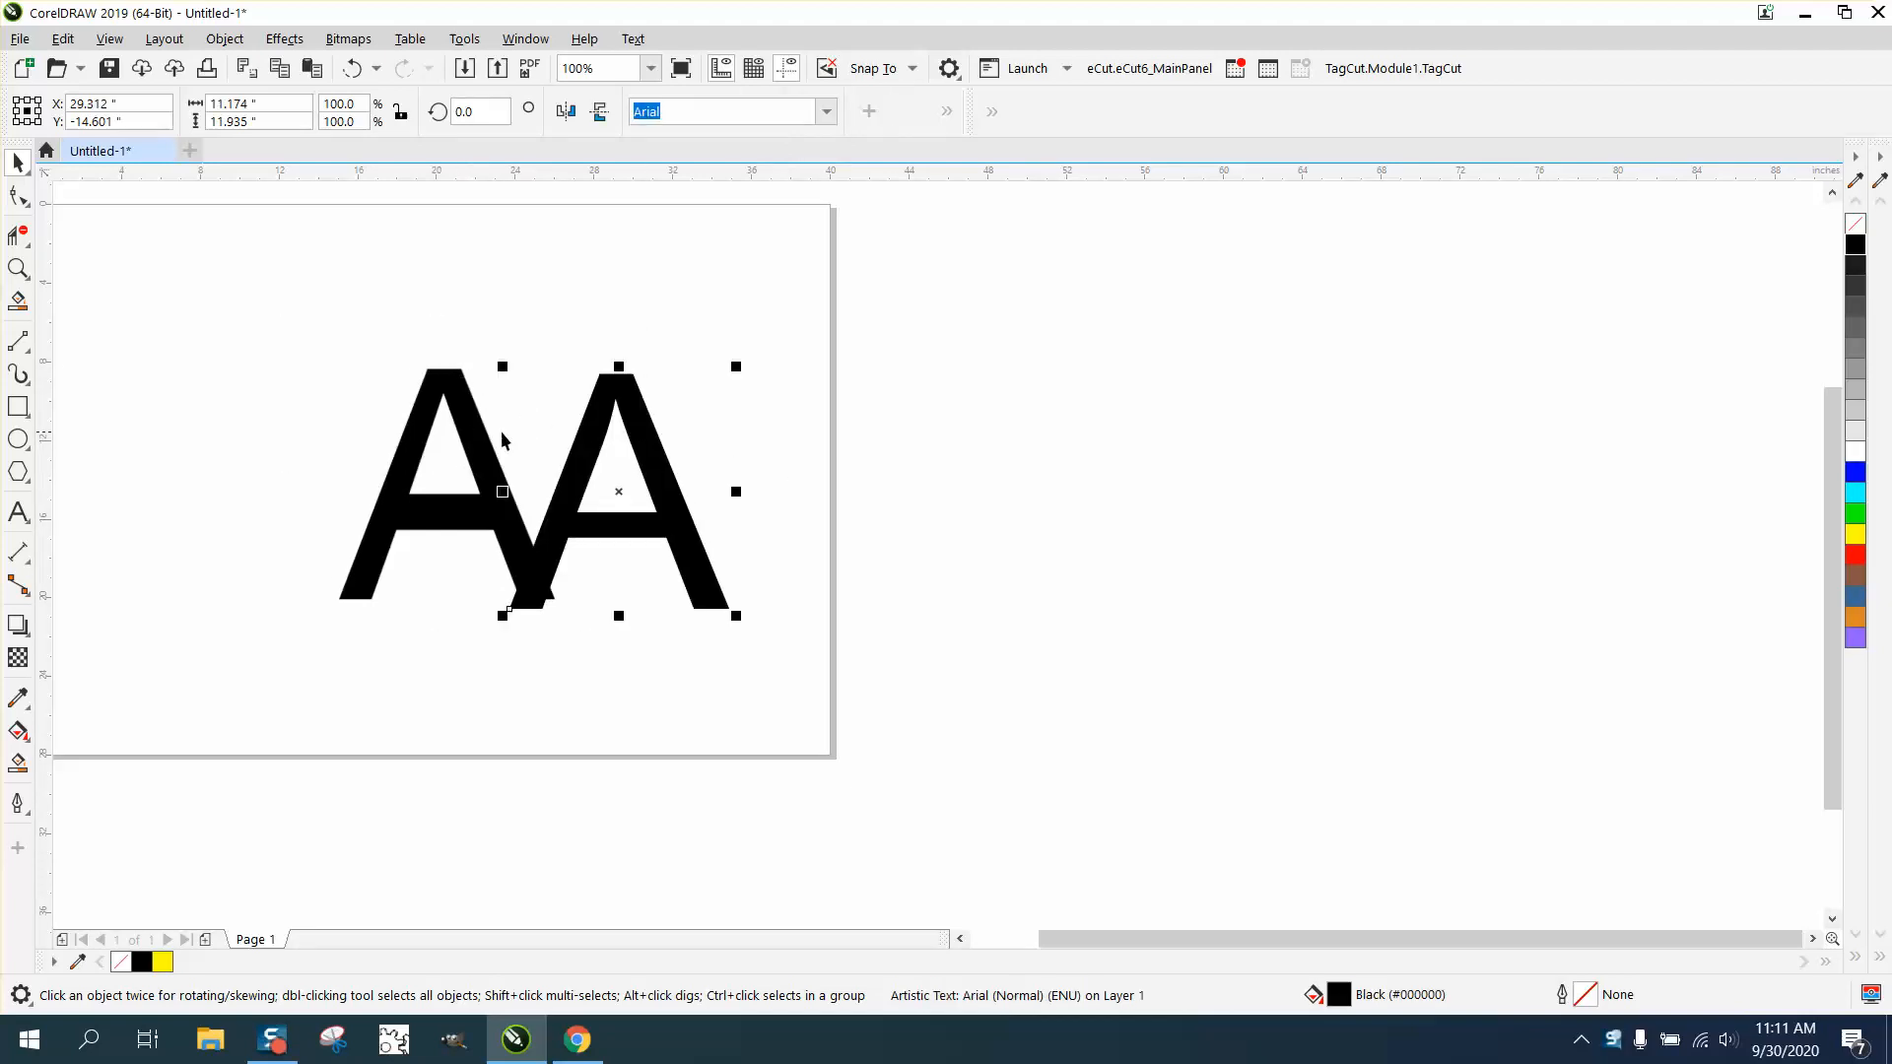
{"action": "key", "text": "ctrl+z"}
- Center the text A on the page and fill it with yellow
{"action": "left_click", "coordinate": [651, 445]}
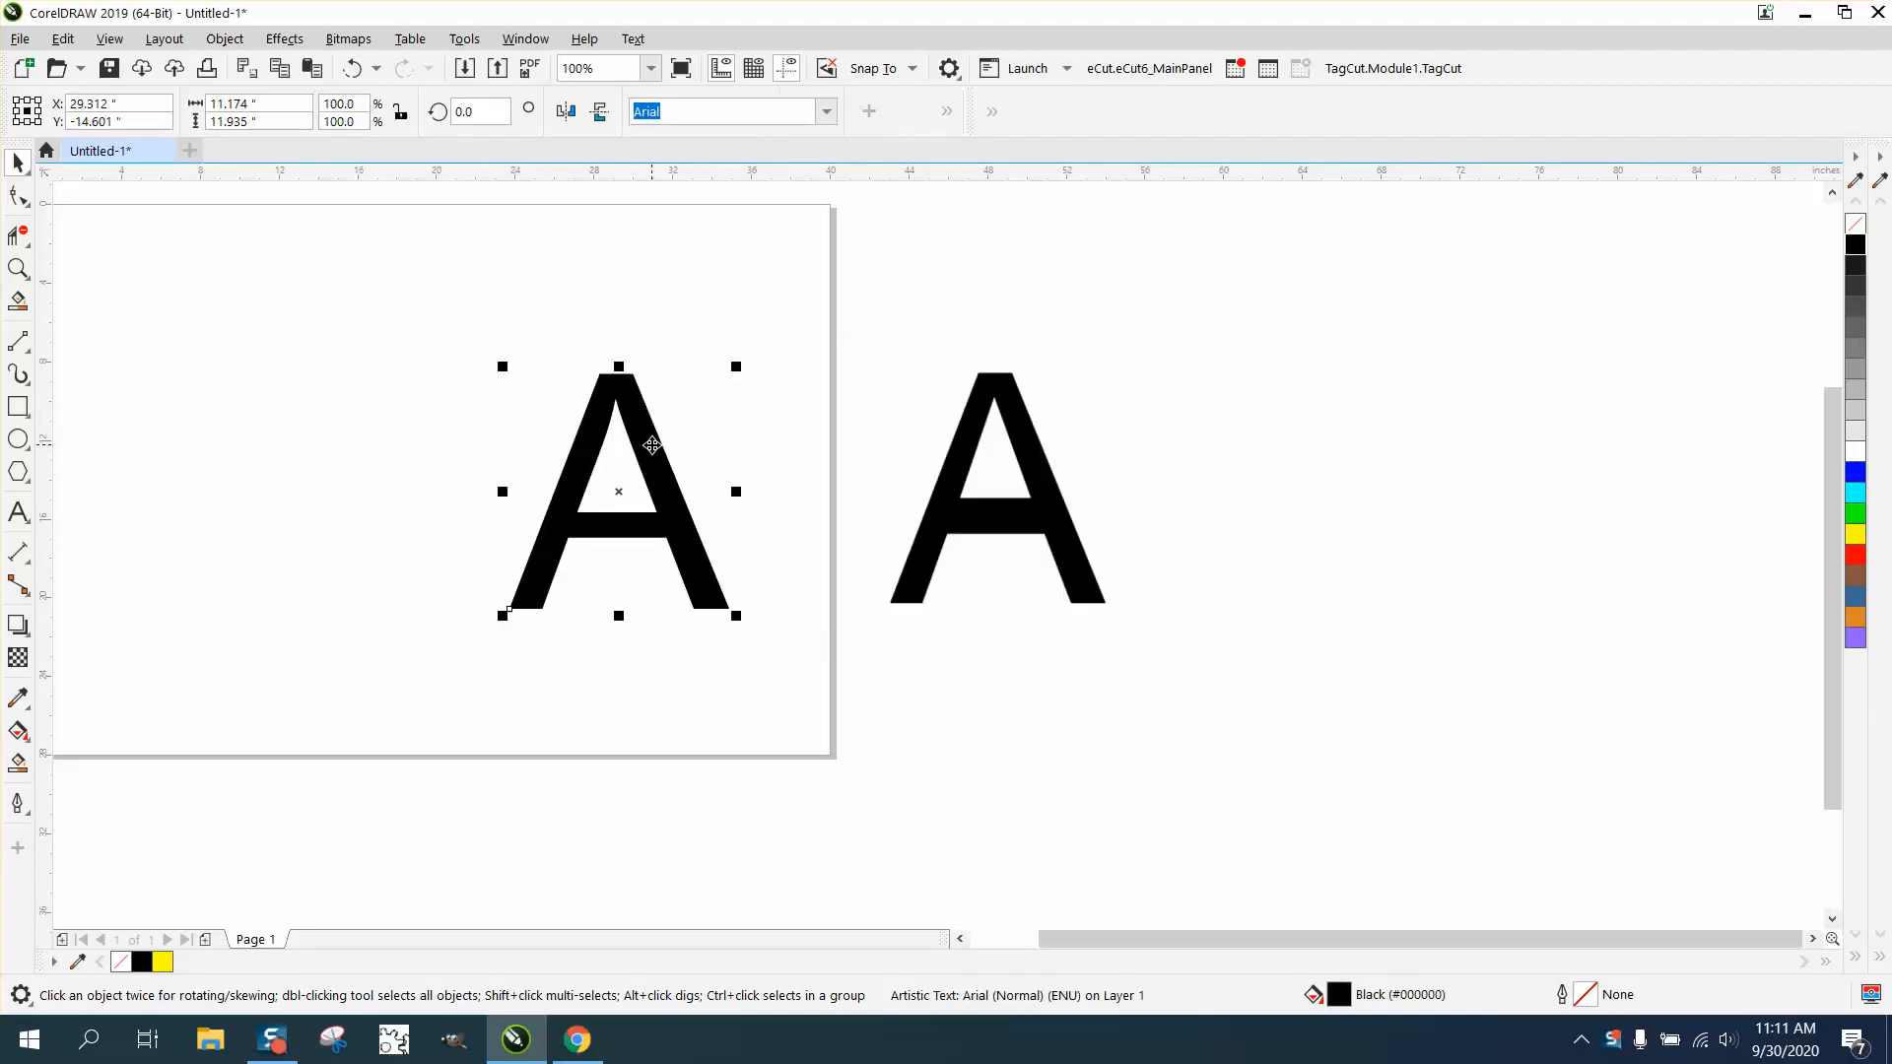
{"action": "key", "text": "p"}
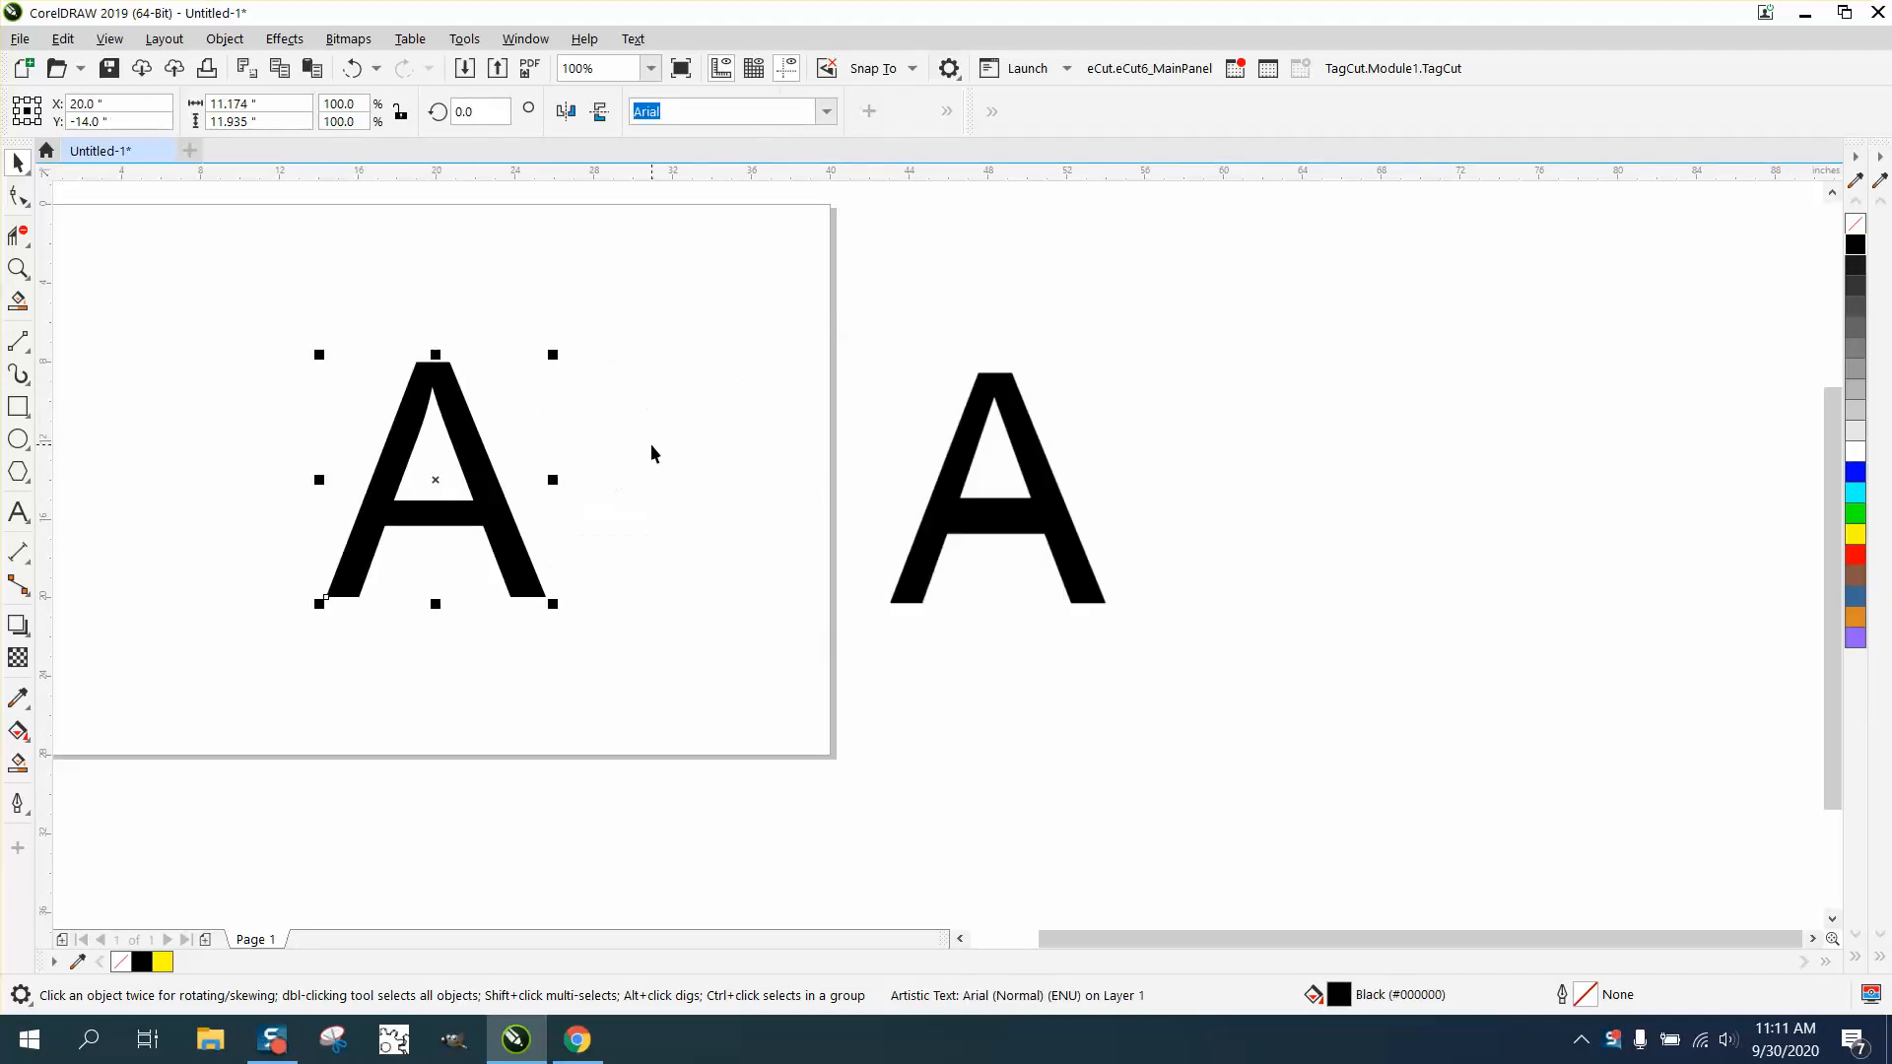
{"action": "left_click", "coordinate": [1047, 463]}
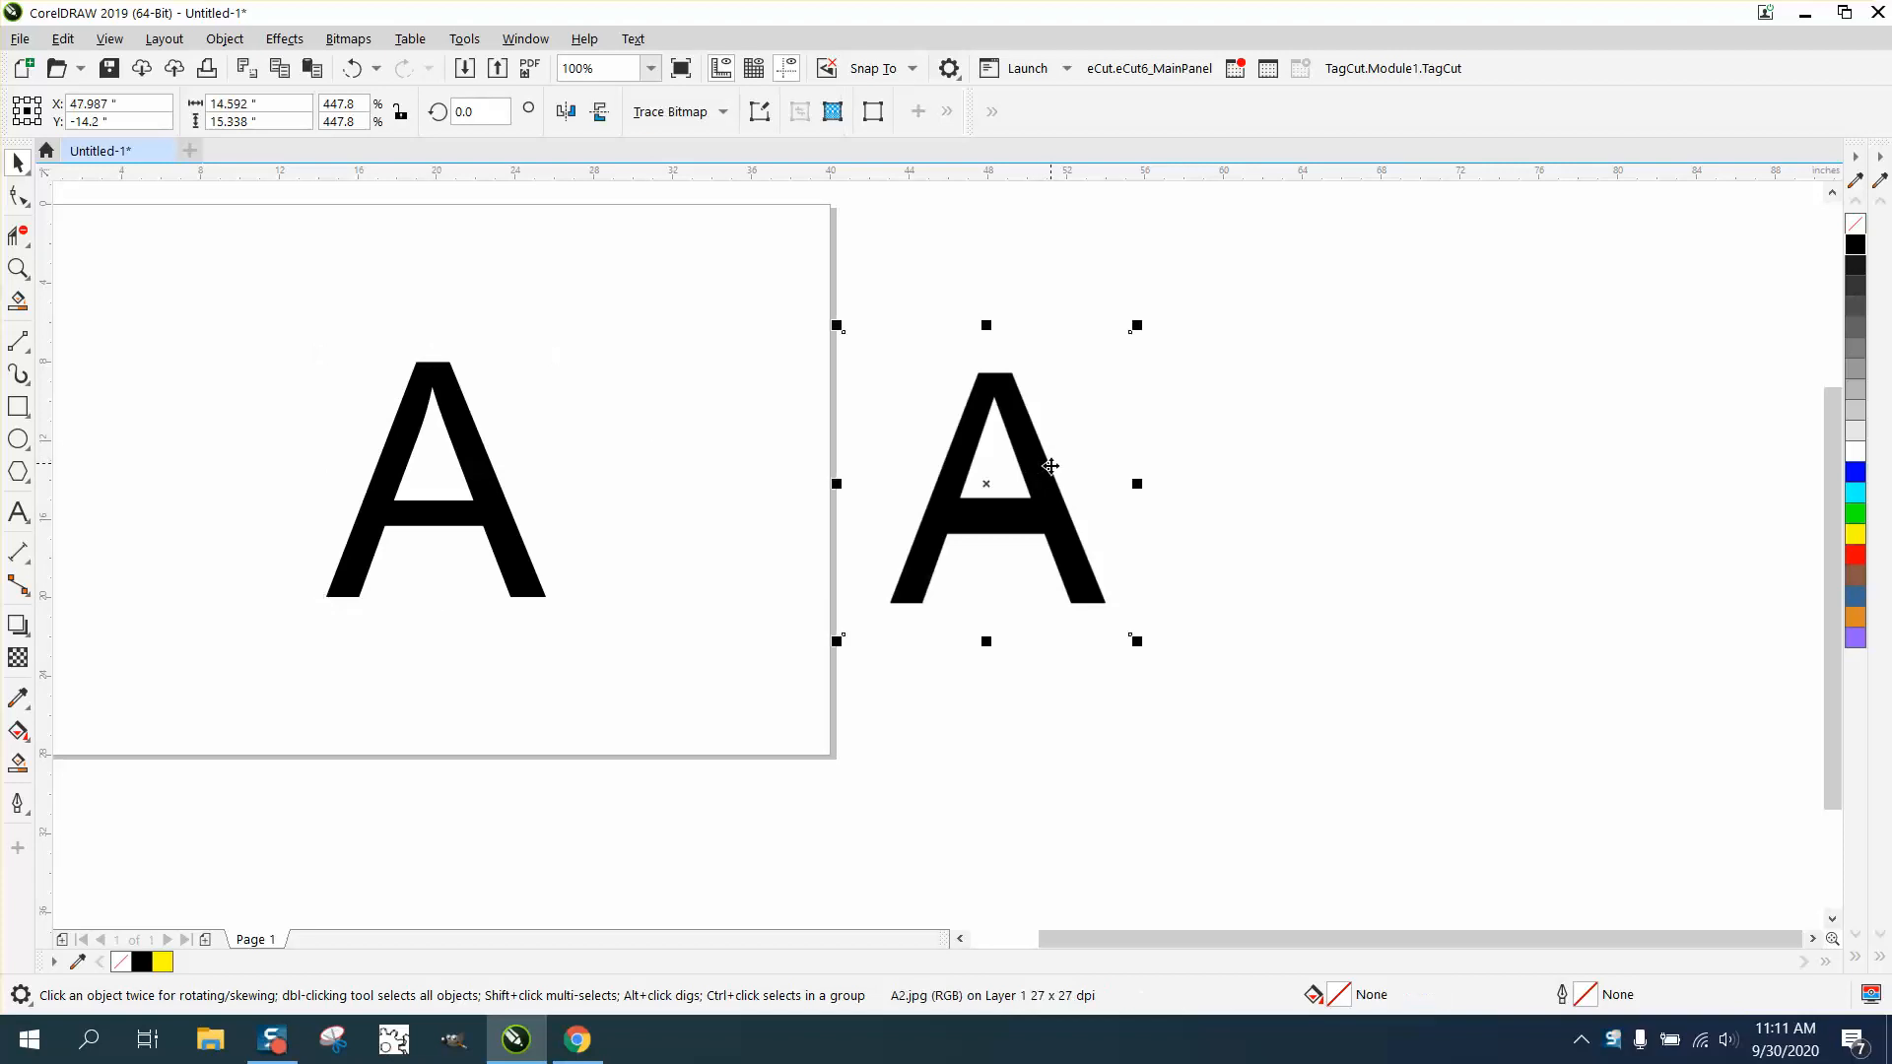
{"action": "left_click", "coordinate": [1853, 541]}
{"action": "left_click", "coordinate": [1404, 562]}
{"action": "left_click", "coordinate": [1056, 522]}
{"action": "left_click", "coordinate": [445, 407]}
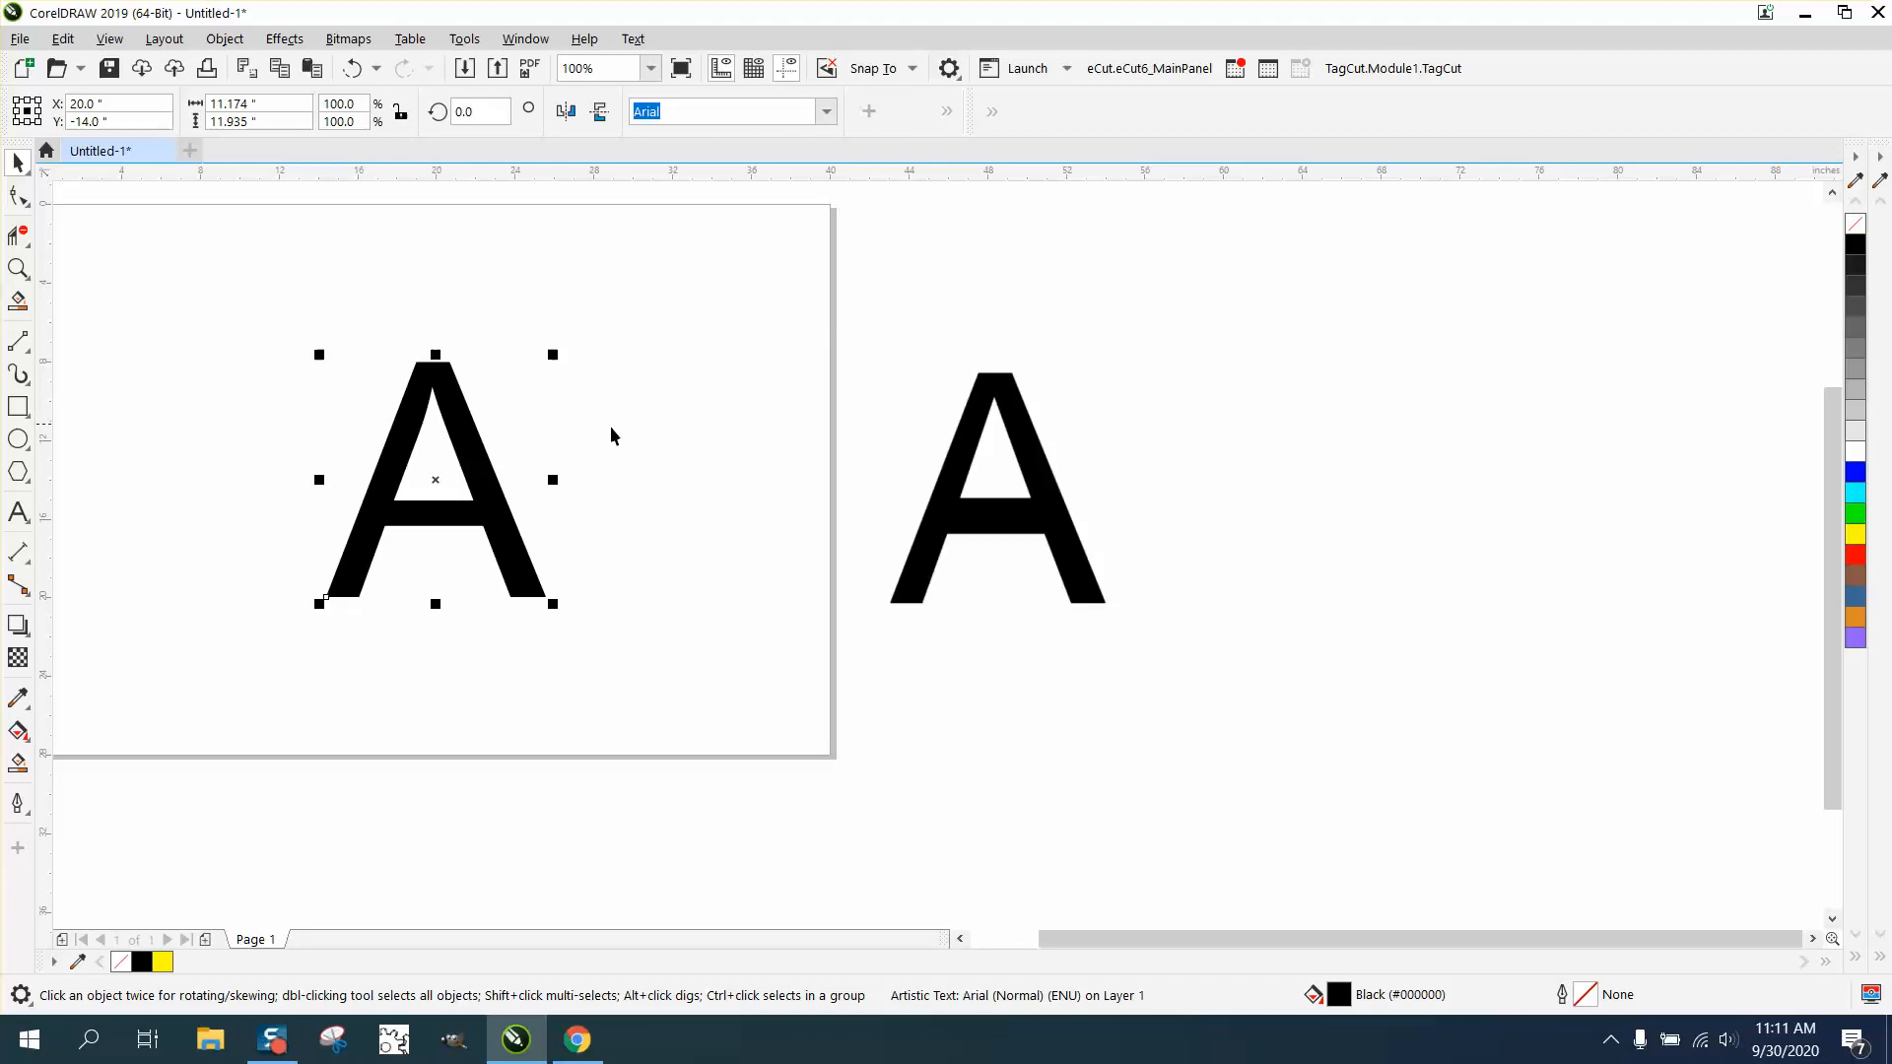
{"action": "left_click", "coordinate": [1856, 533]}
- Center the bitmap A on the page behind the yellow text A
{"action": "left_click", "coordinate": [1037, 497]}
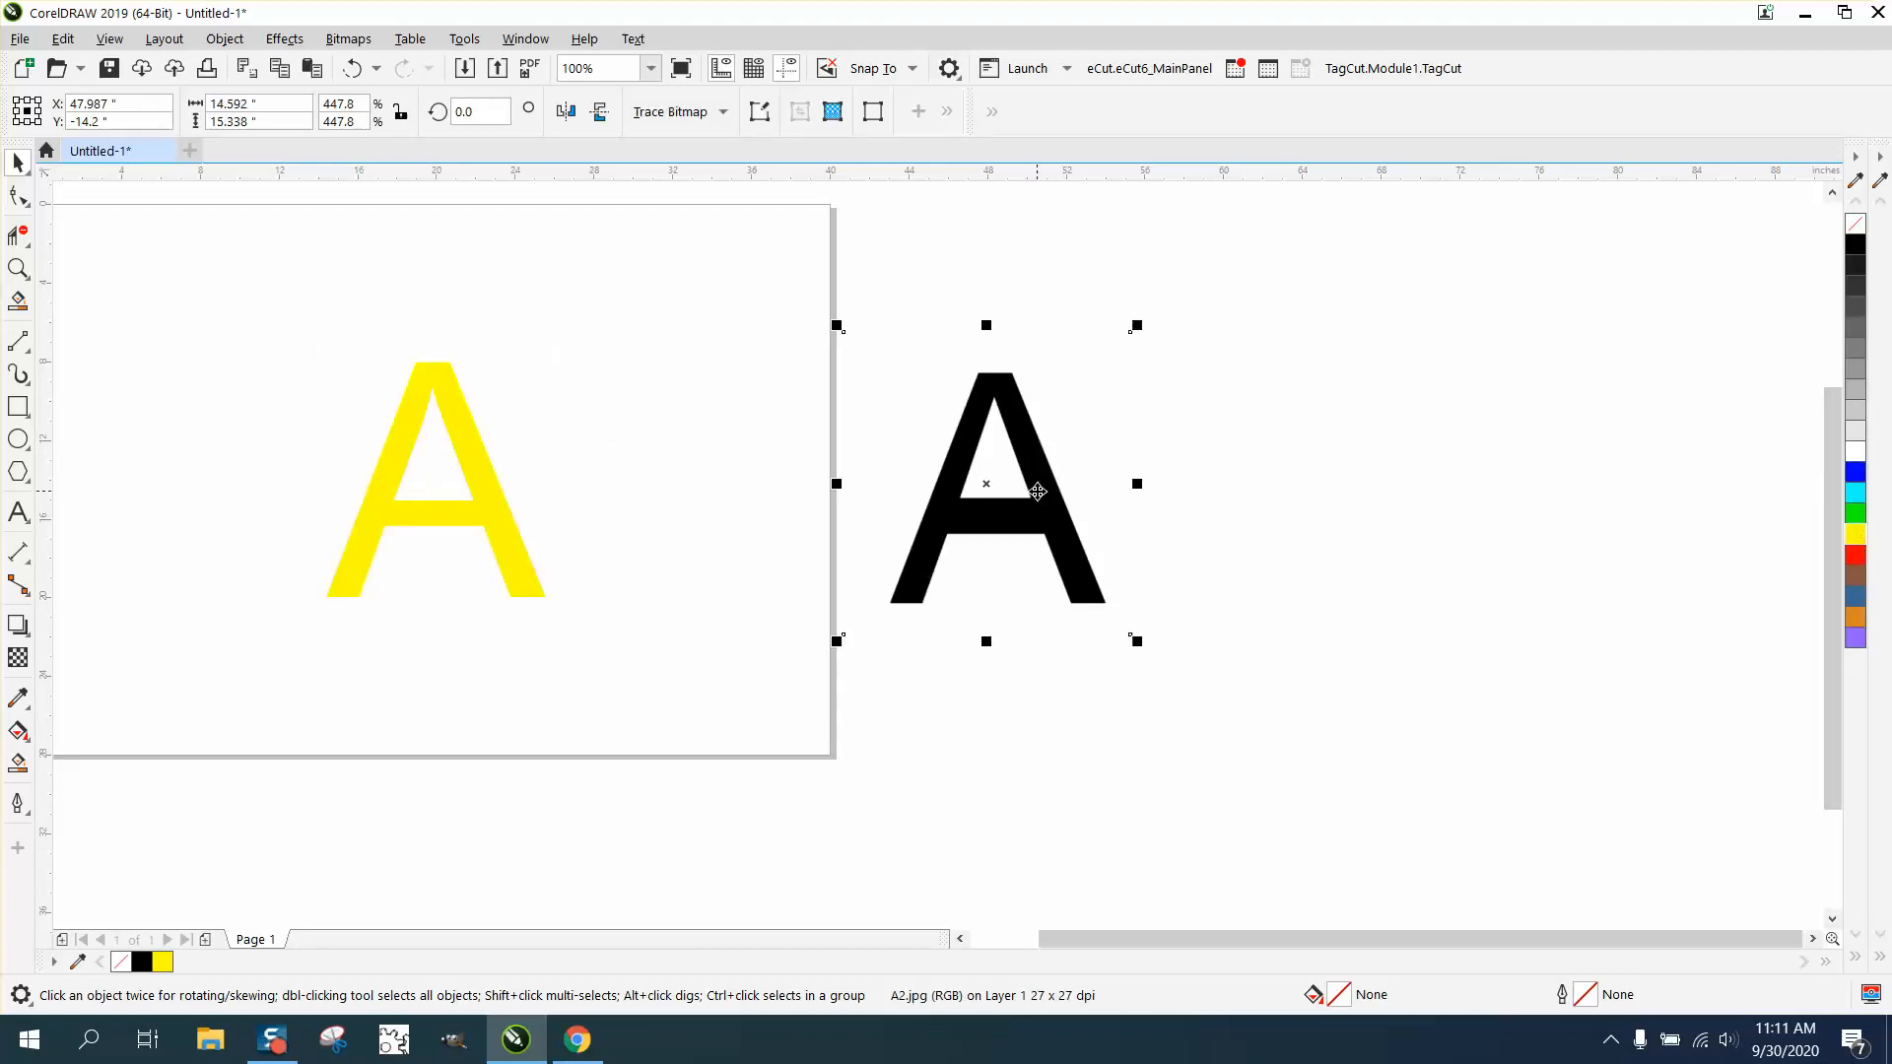
{"action": "key", "text": "p"}
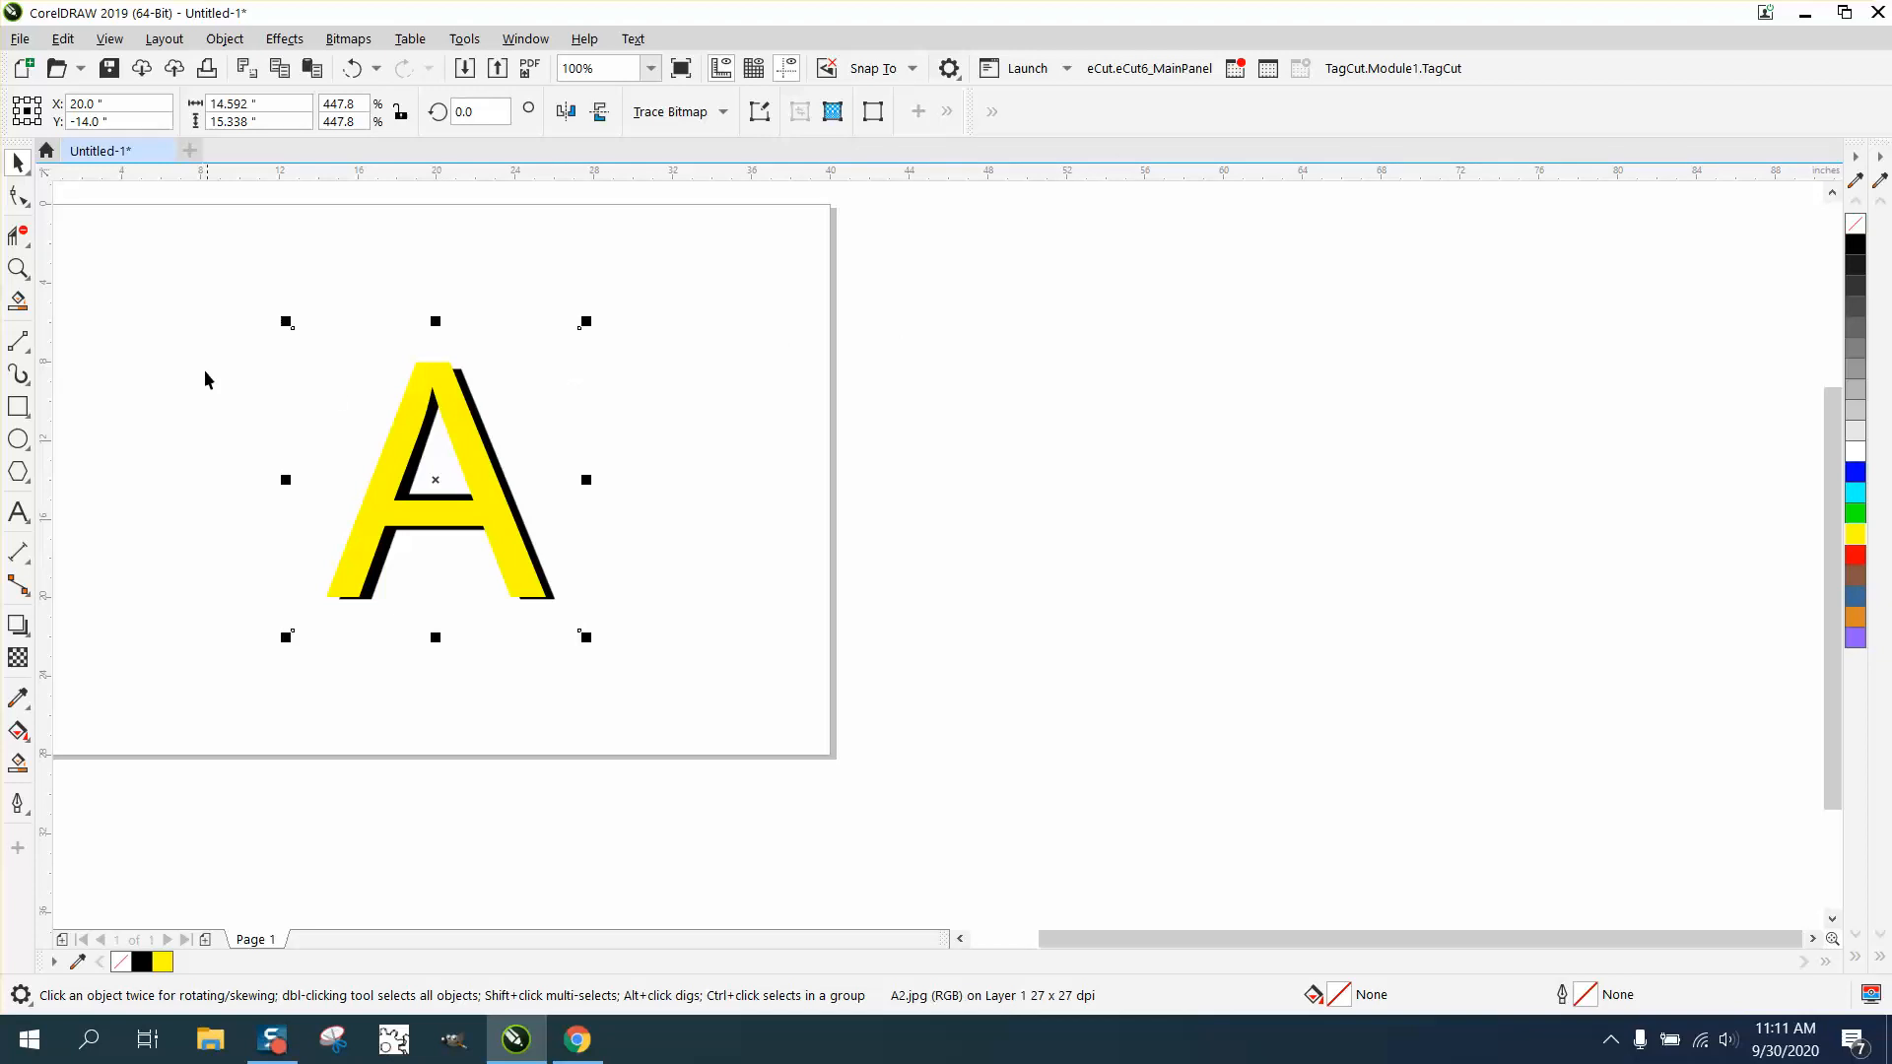
- Remove the yellow text A's fill and give it a red hairline outline
{"action": "left_click", "coordinate": [18, 268]}
{"action": "left_click_drag", "start_coordinate": [196, 323], "coordinate": [937, 784]}
{"action": "left_click", "coordinate": [17, 163]}
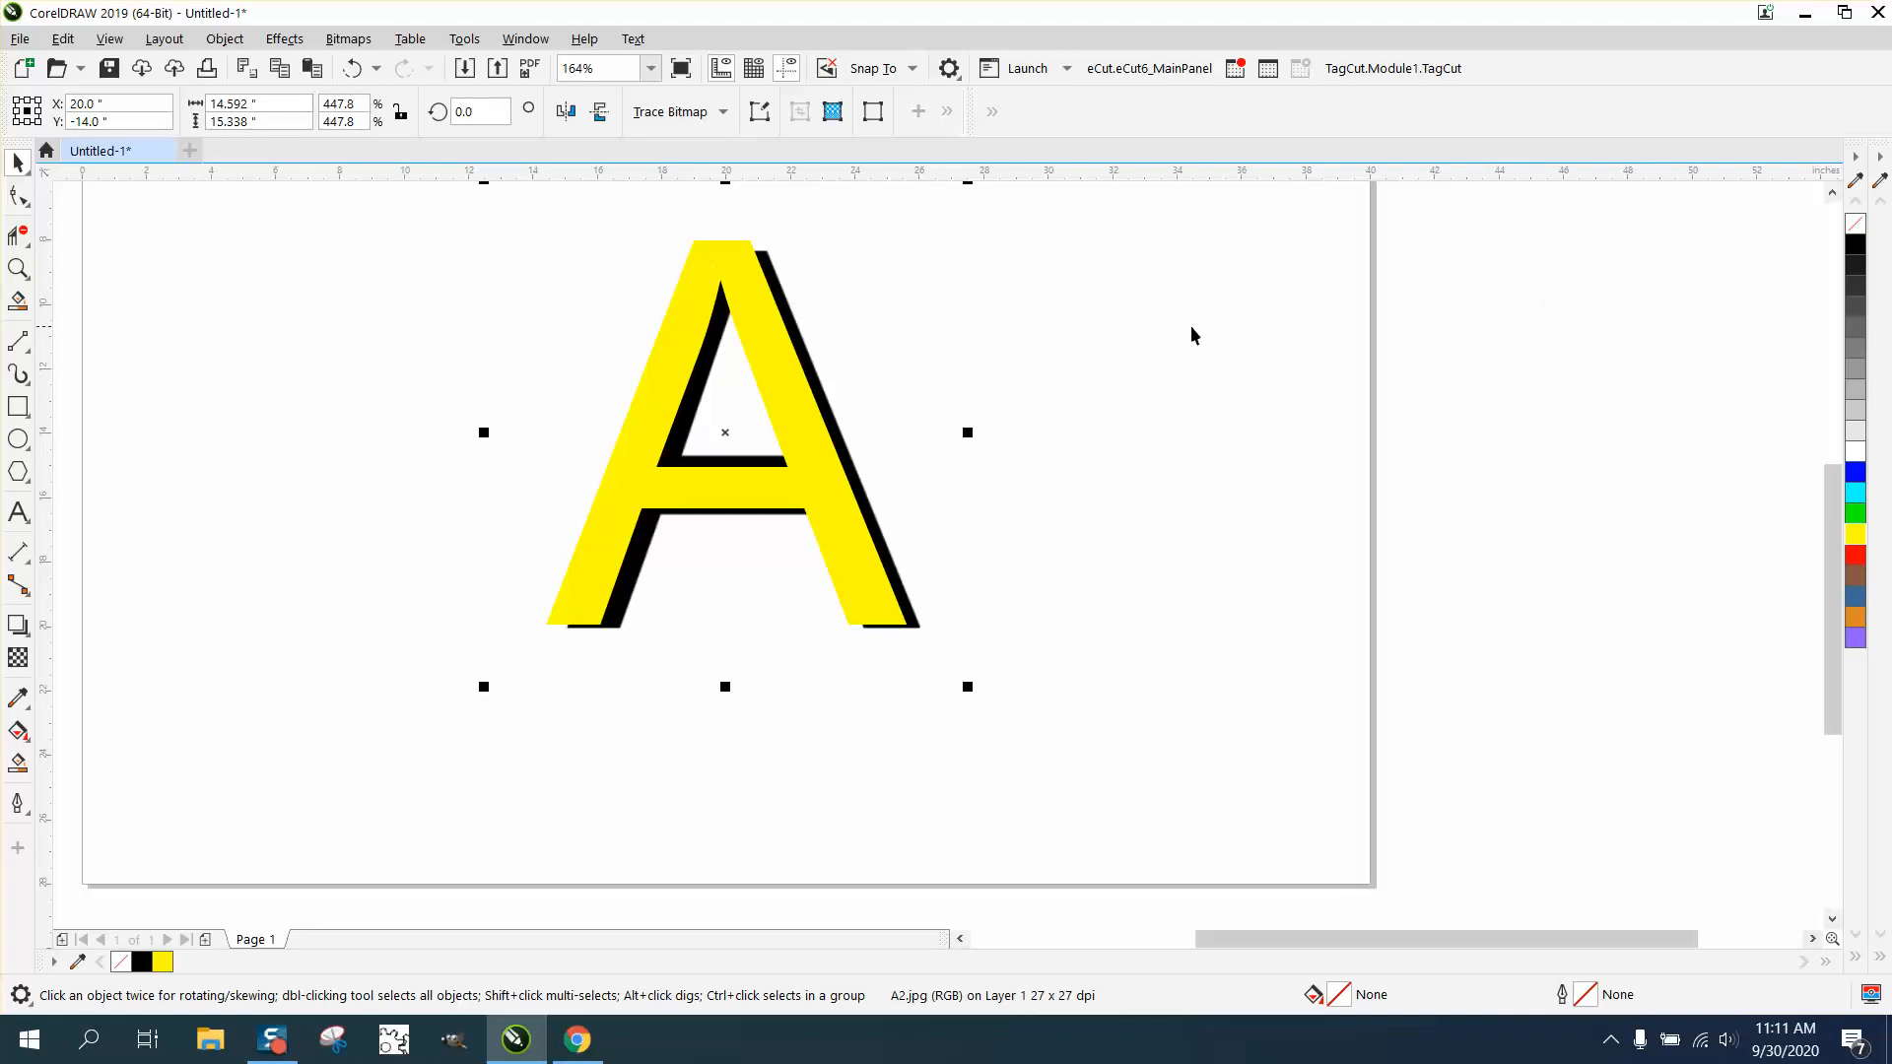
{"action": "left_click", "coordinate": [1036, 485]}
{"action": "left_click", "coordinate": [873, 571]}
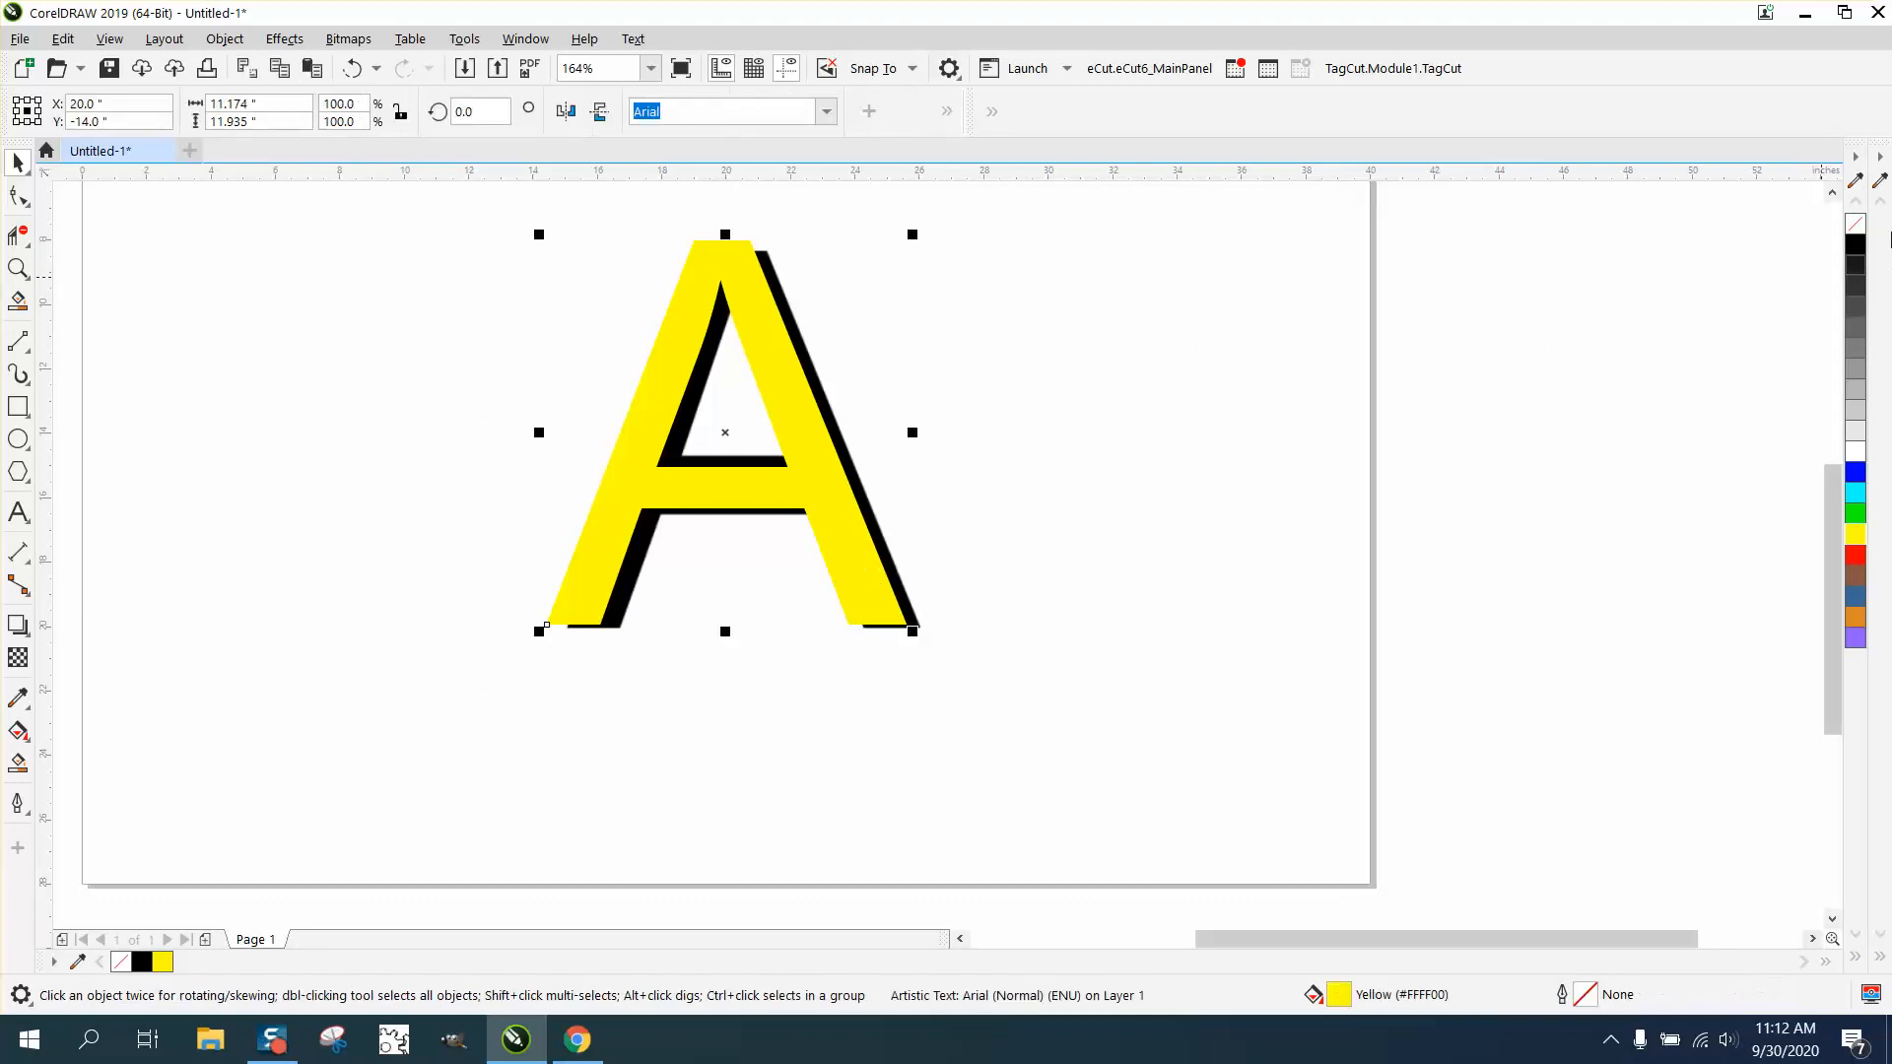
{"action": "left_click", "coordinate": [1856, 231]}
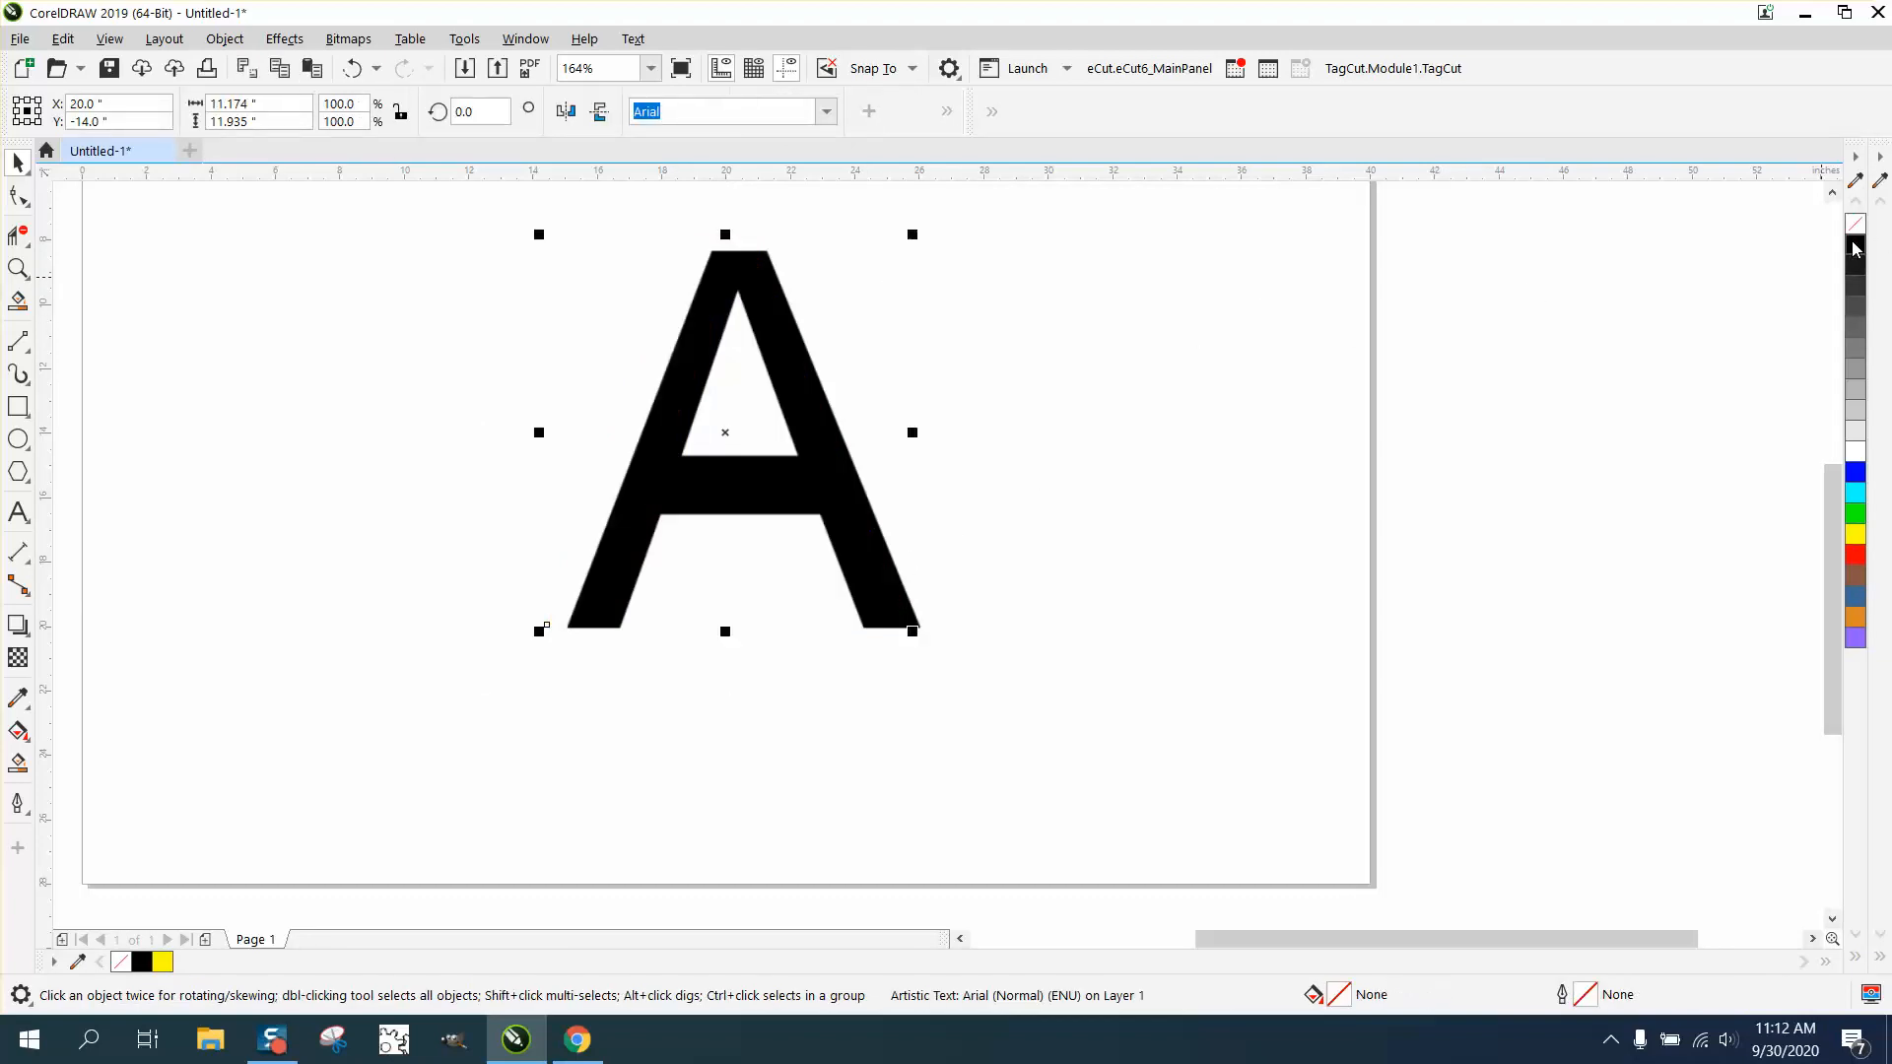
{"action": "right_click", "coordinate": [1853, 253]}
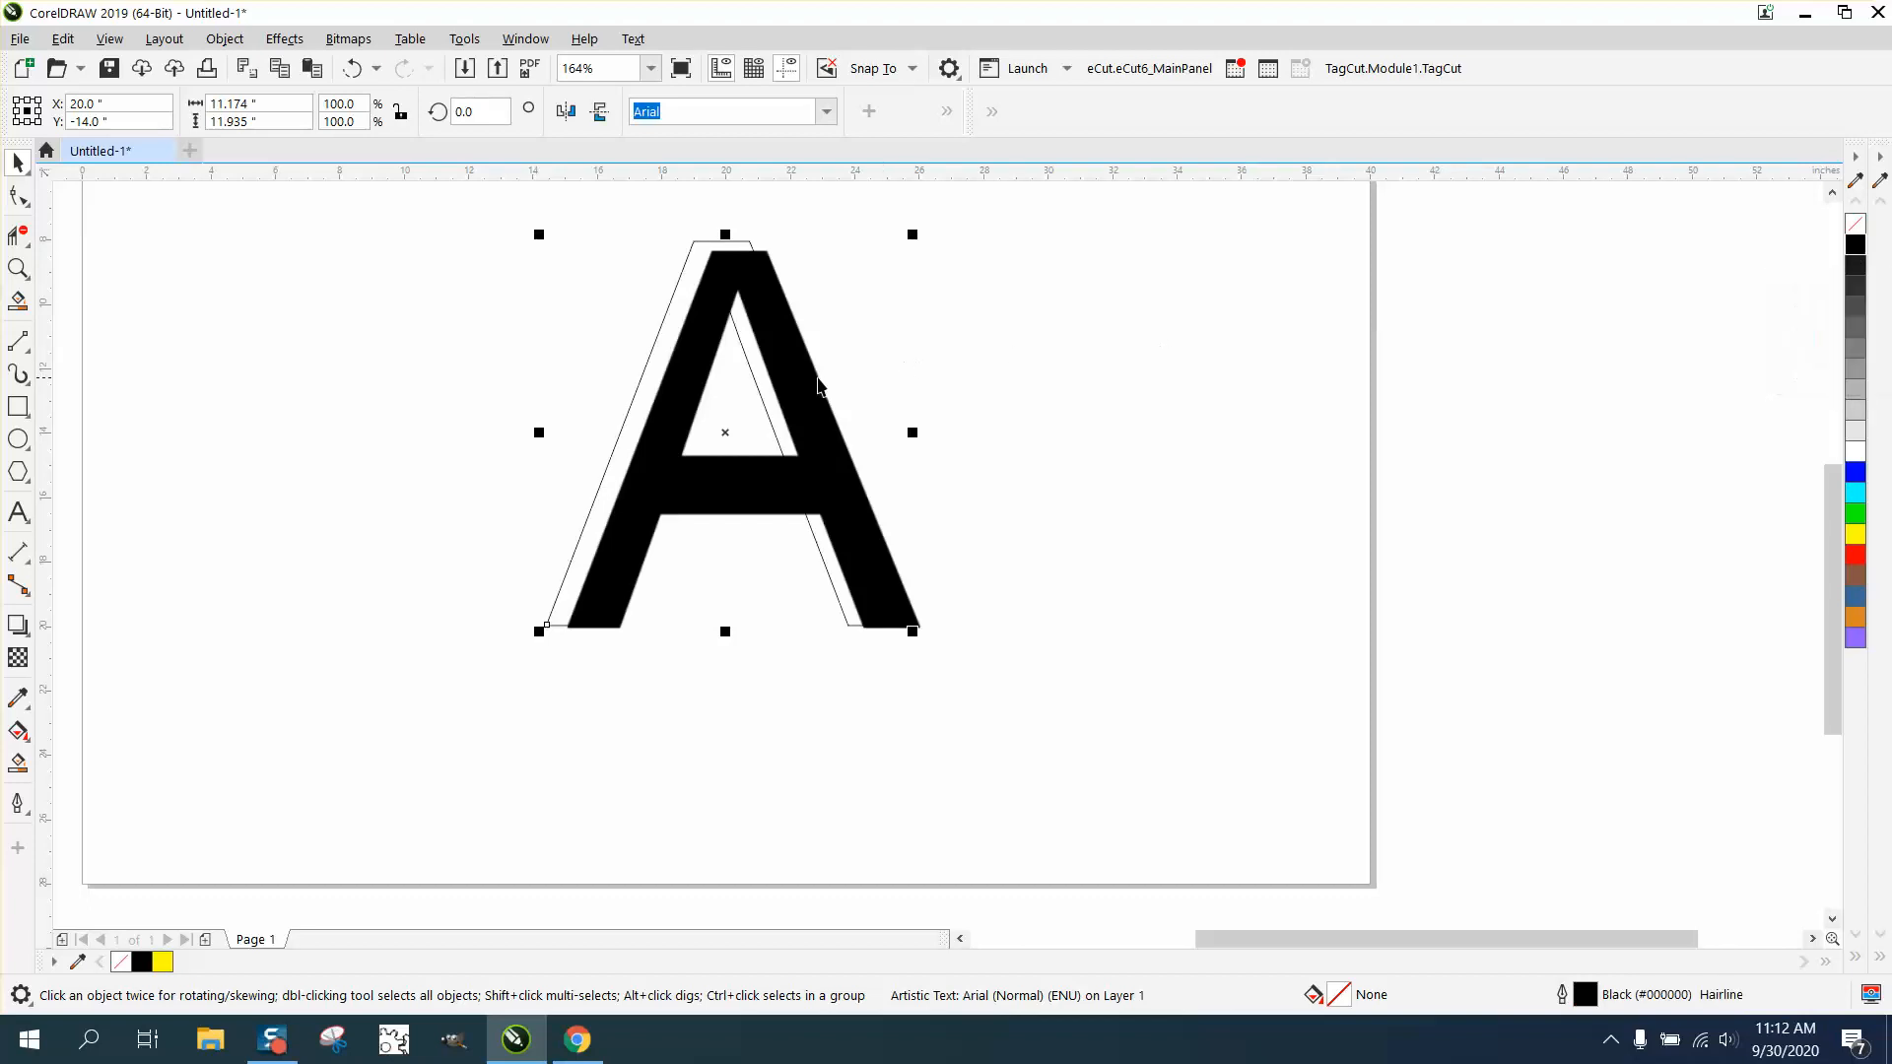
{"action": "right_click", "coordinate": [1856, 555]}
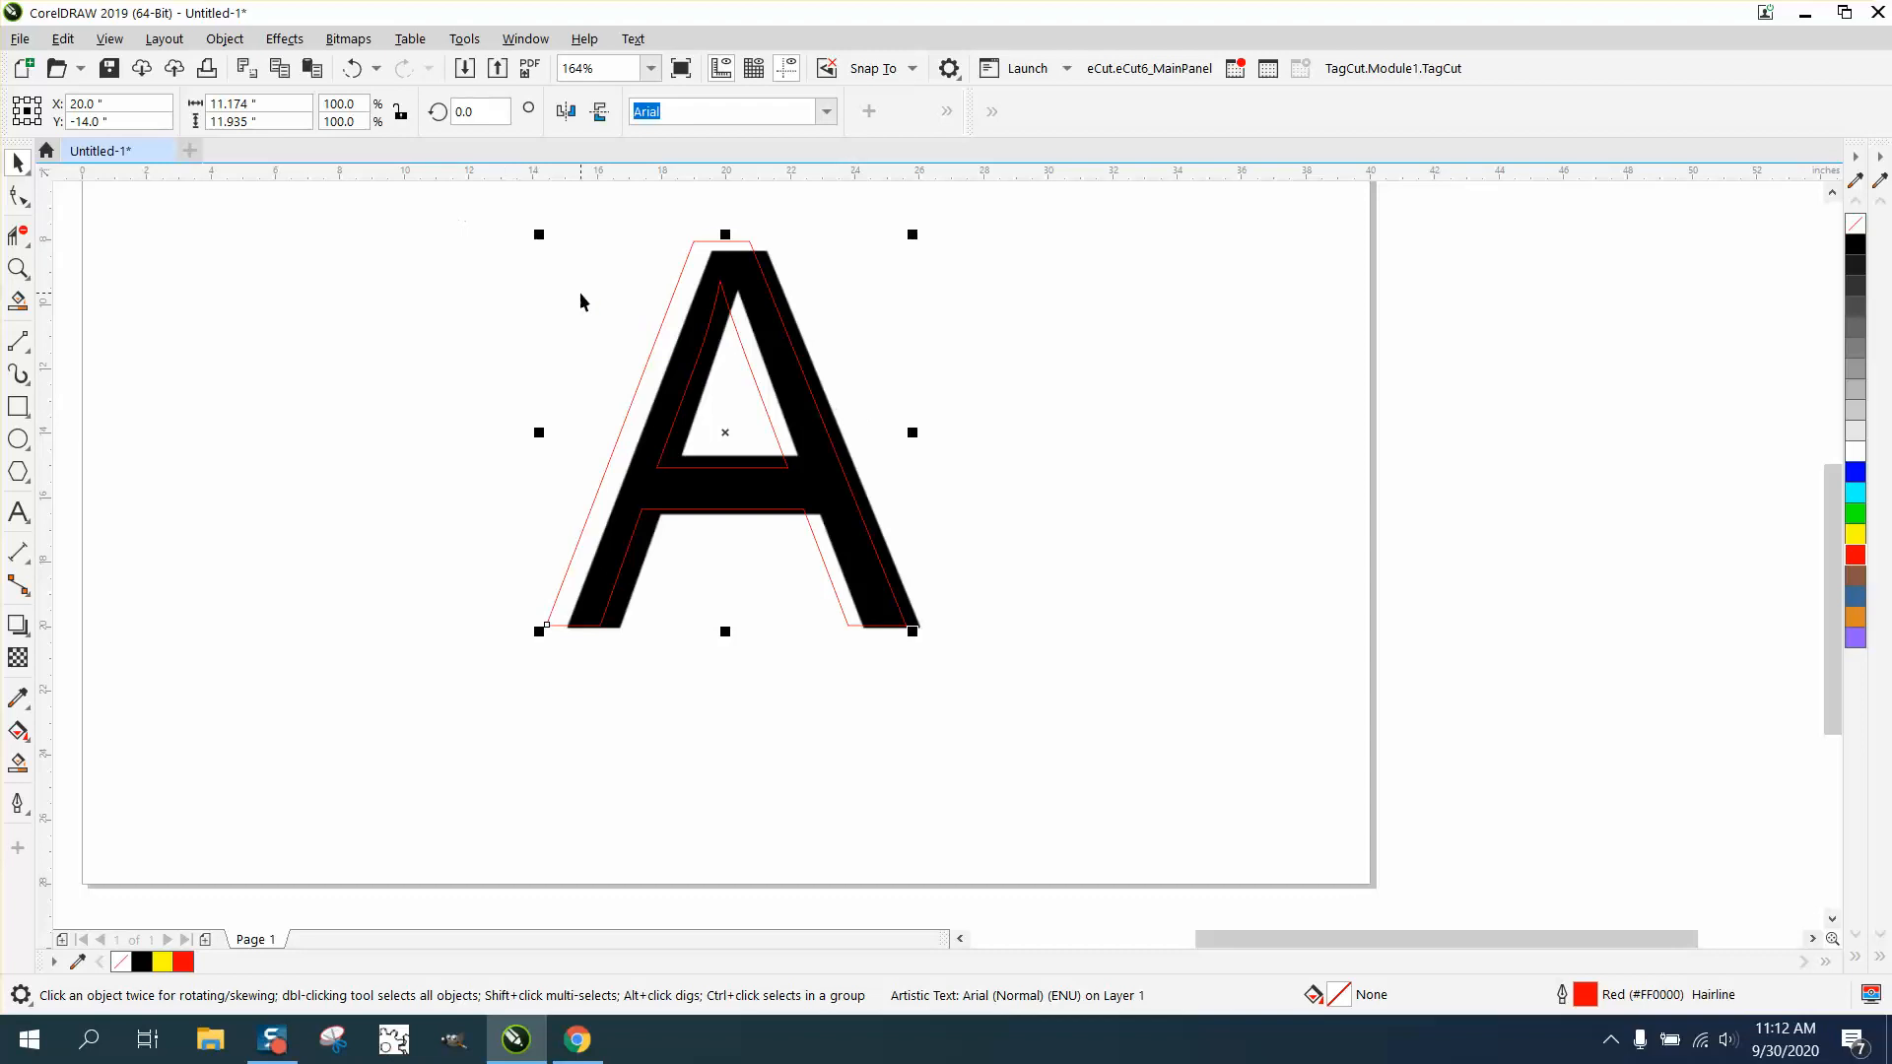
- Move the red outlined A over the bitmap A and scale it down to about 11.02 by 11.77 inches
{"action": "left_click", "coordinate": [16, 269]}
{"action": "left_click_drag", "start_coordinate": [502, 225], "coordinate": [1007, 682]}
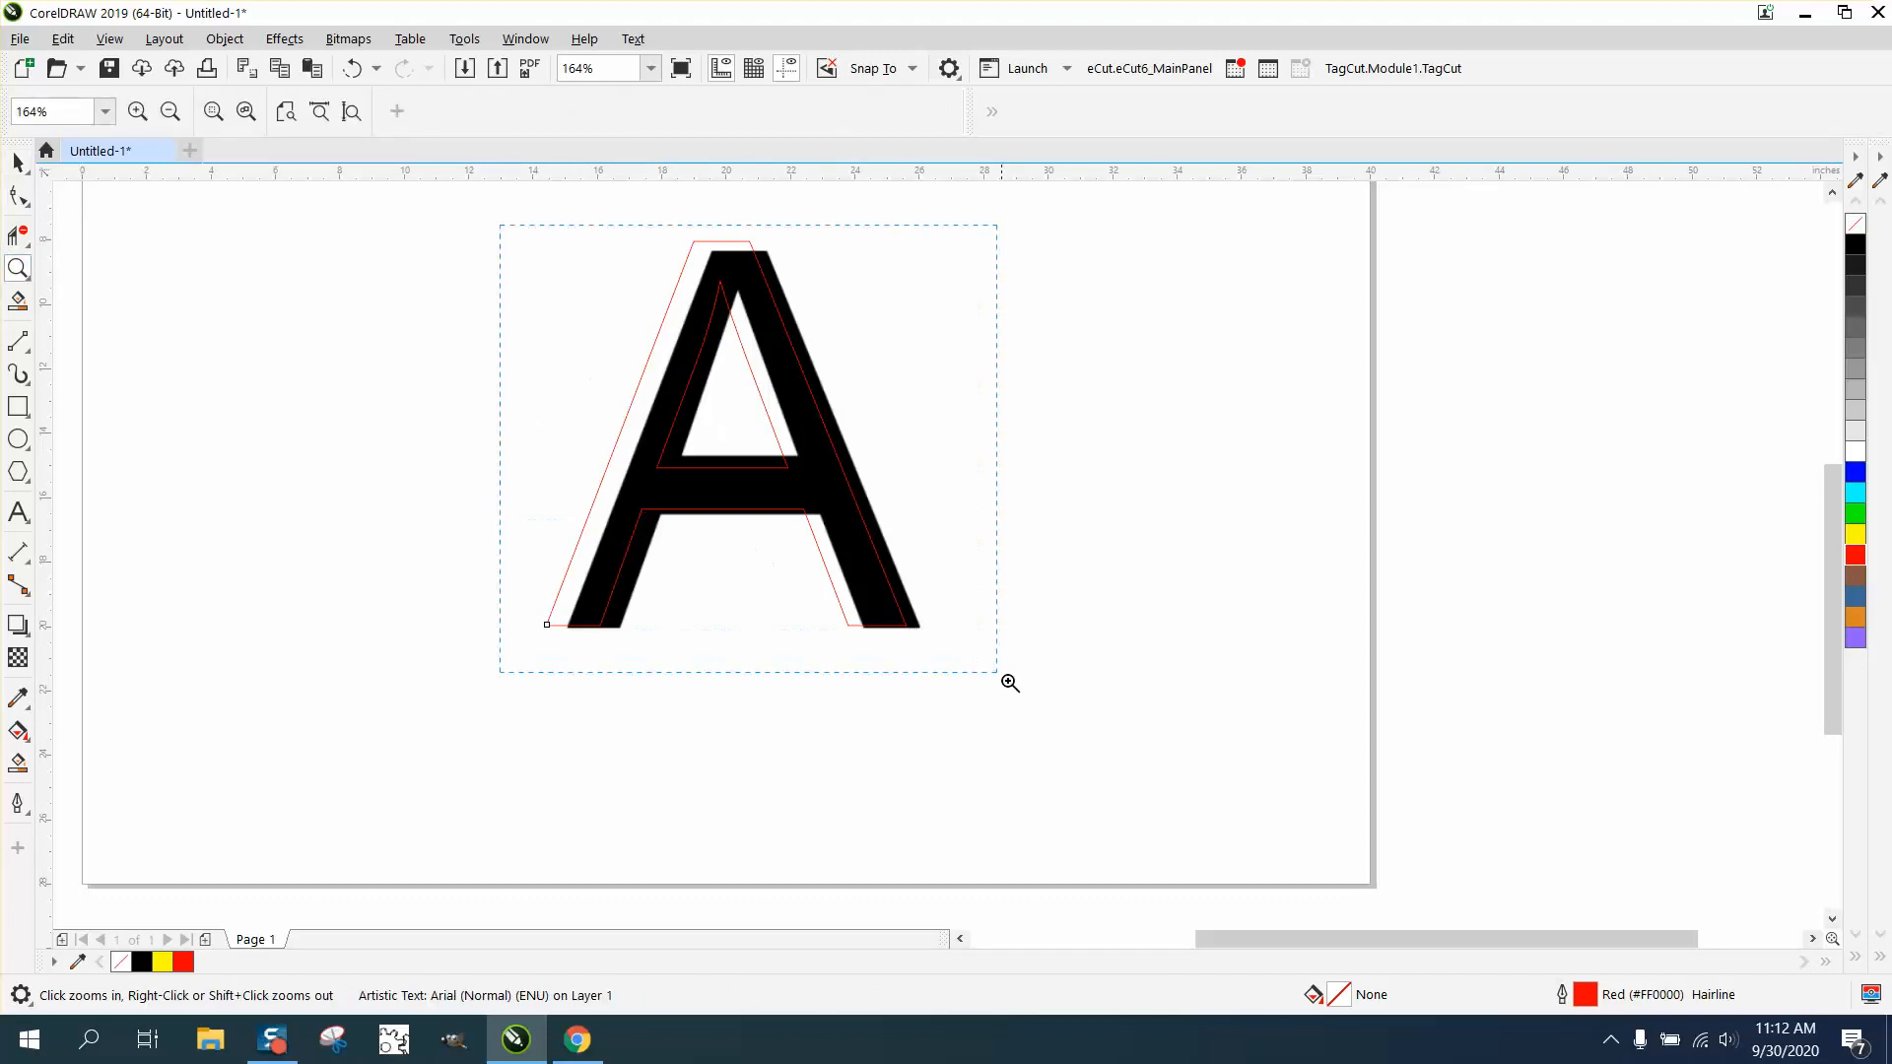
{"action": "left_click", "coordinate": [18, 163]}
{"action": "left_click_drag", "start_coordinate": [817, 211], "coordinate": [843, 227]}
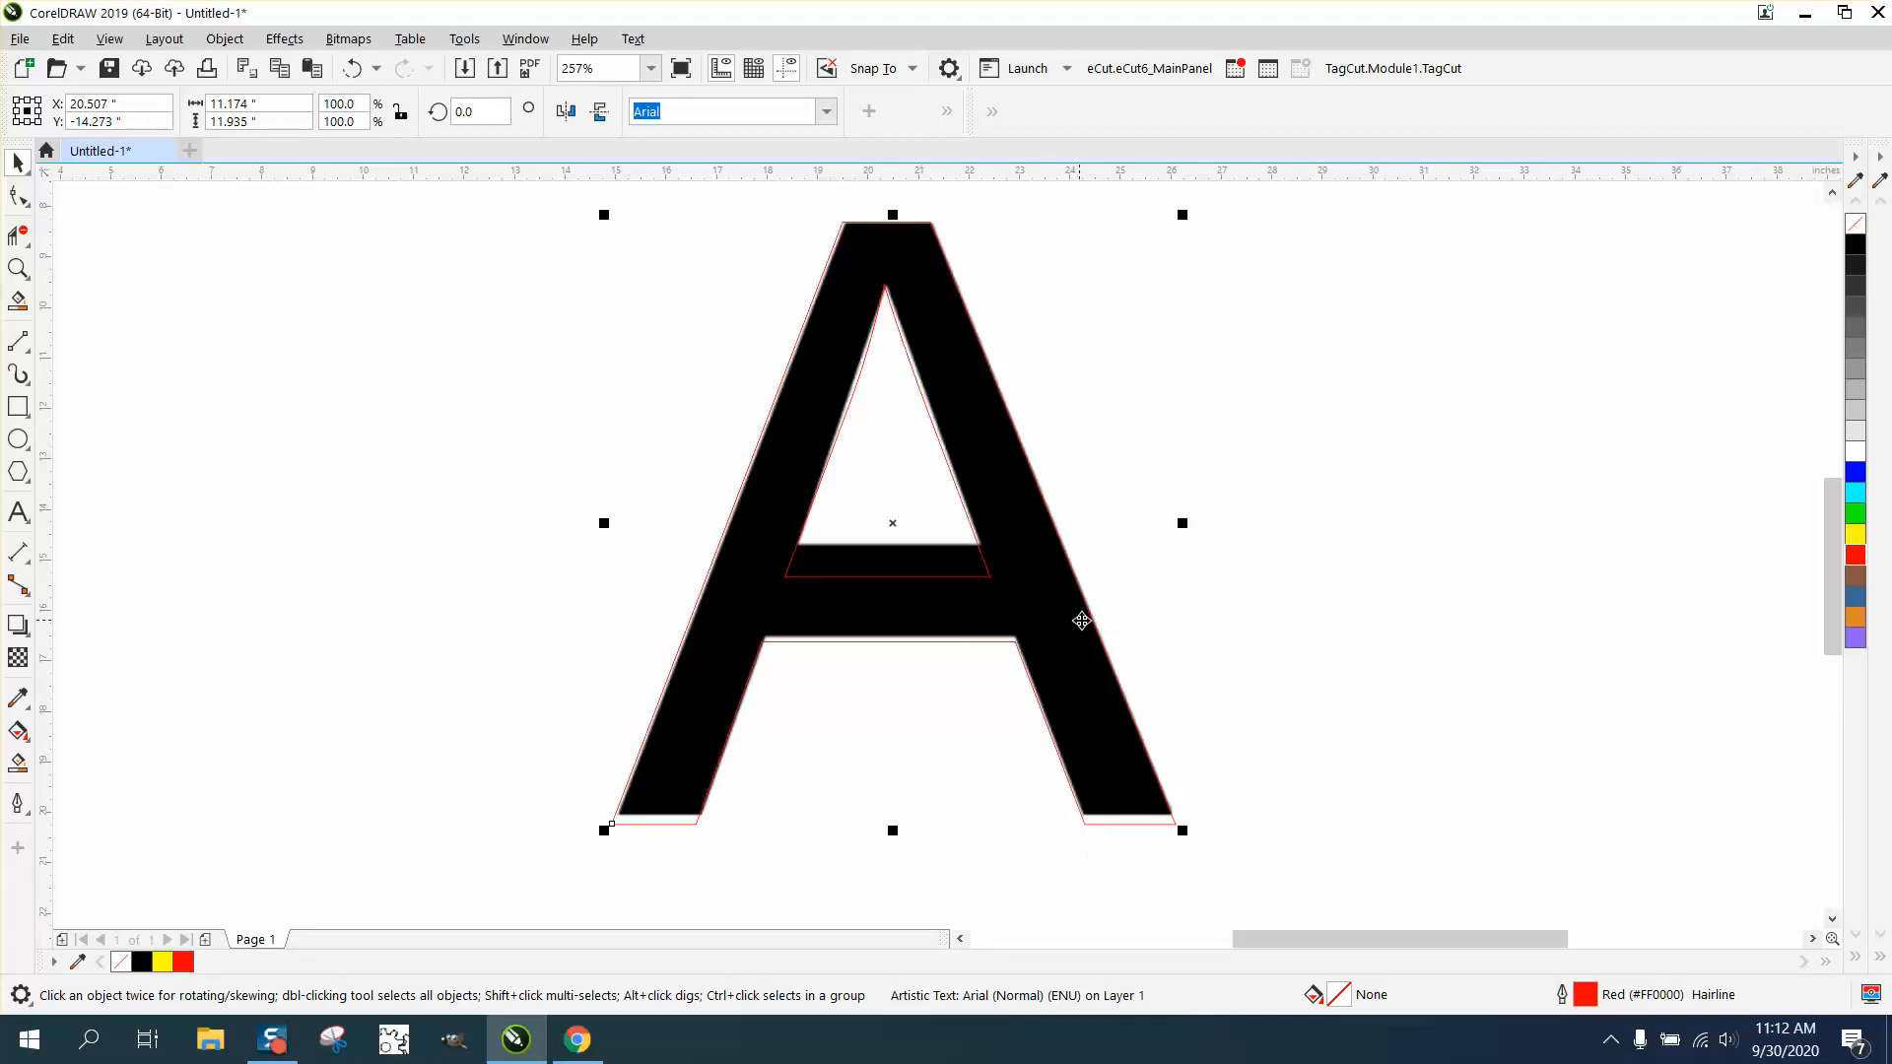
{"action": "left_click_drag", "start_coordinate": [1178, 828], "coordinate": [1175, 823]}
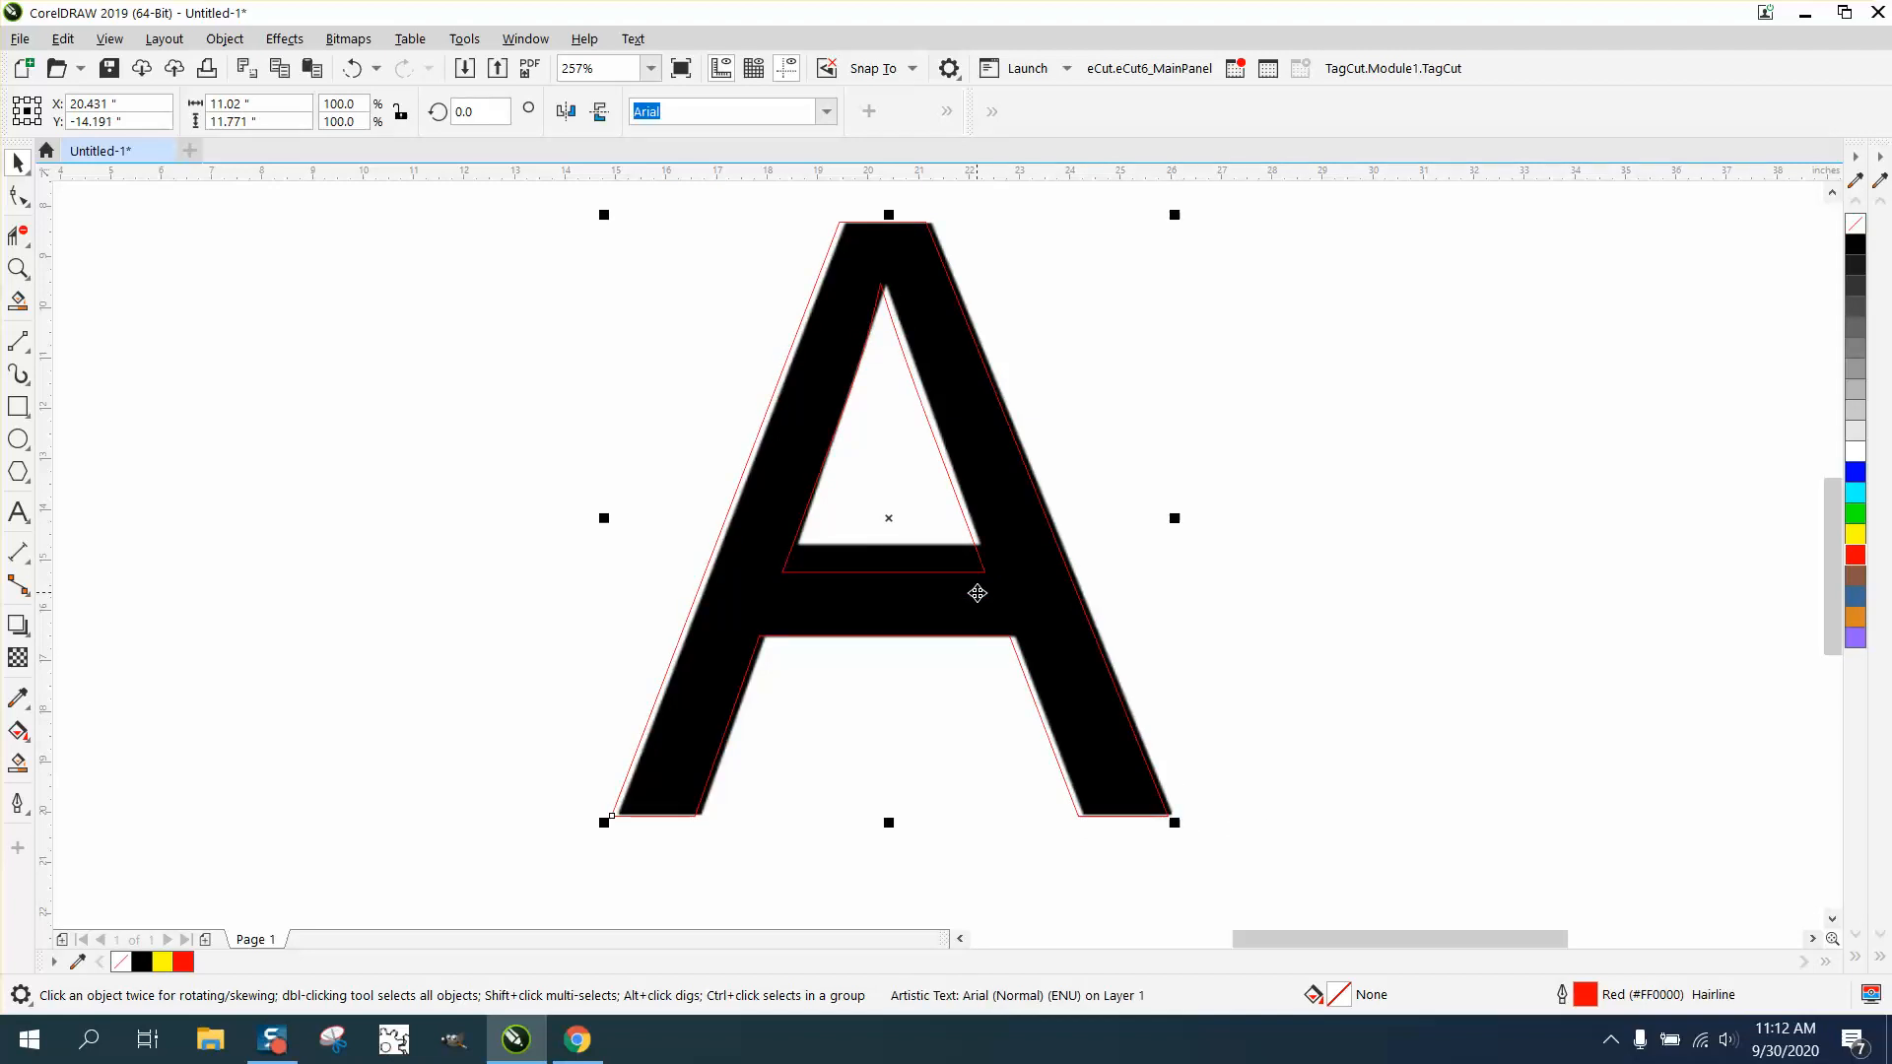
- Set the nudge distance to .001 inches and align the red outlined A with the outer edges of the bitmap A
{"action": "left_click", "coordinate": [482, 235]}
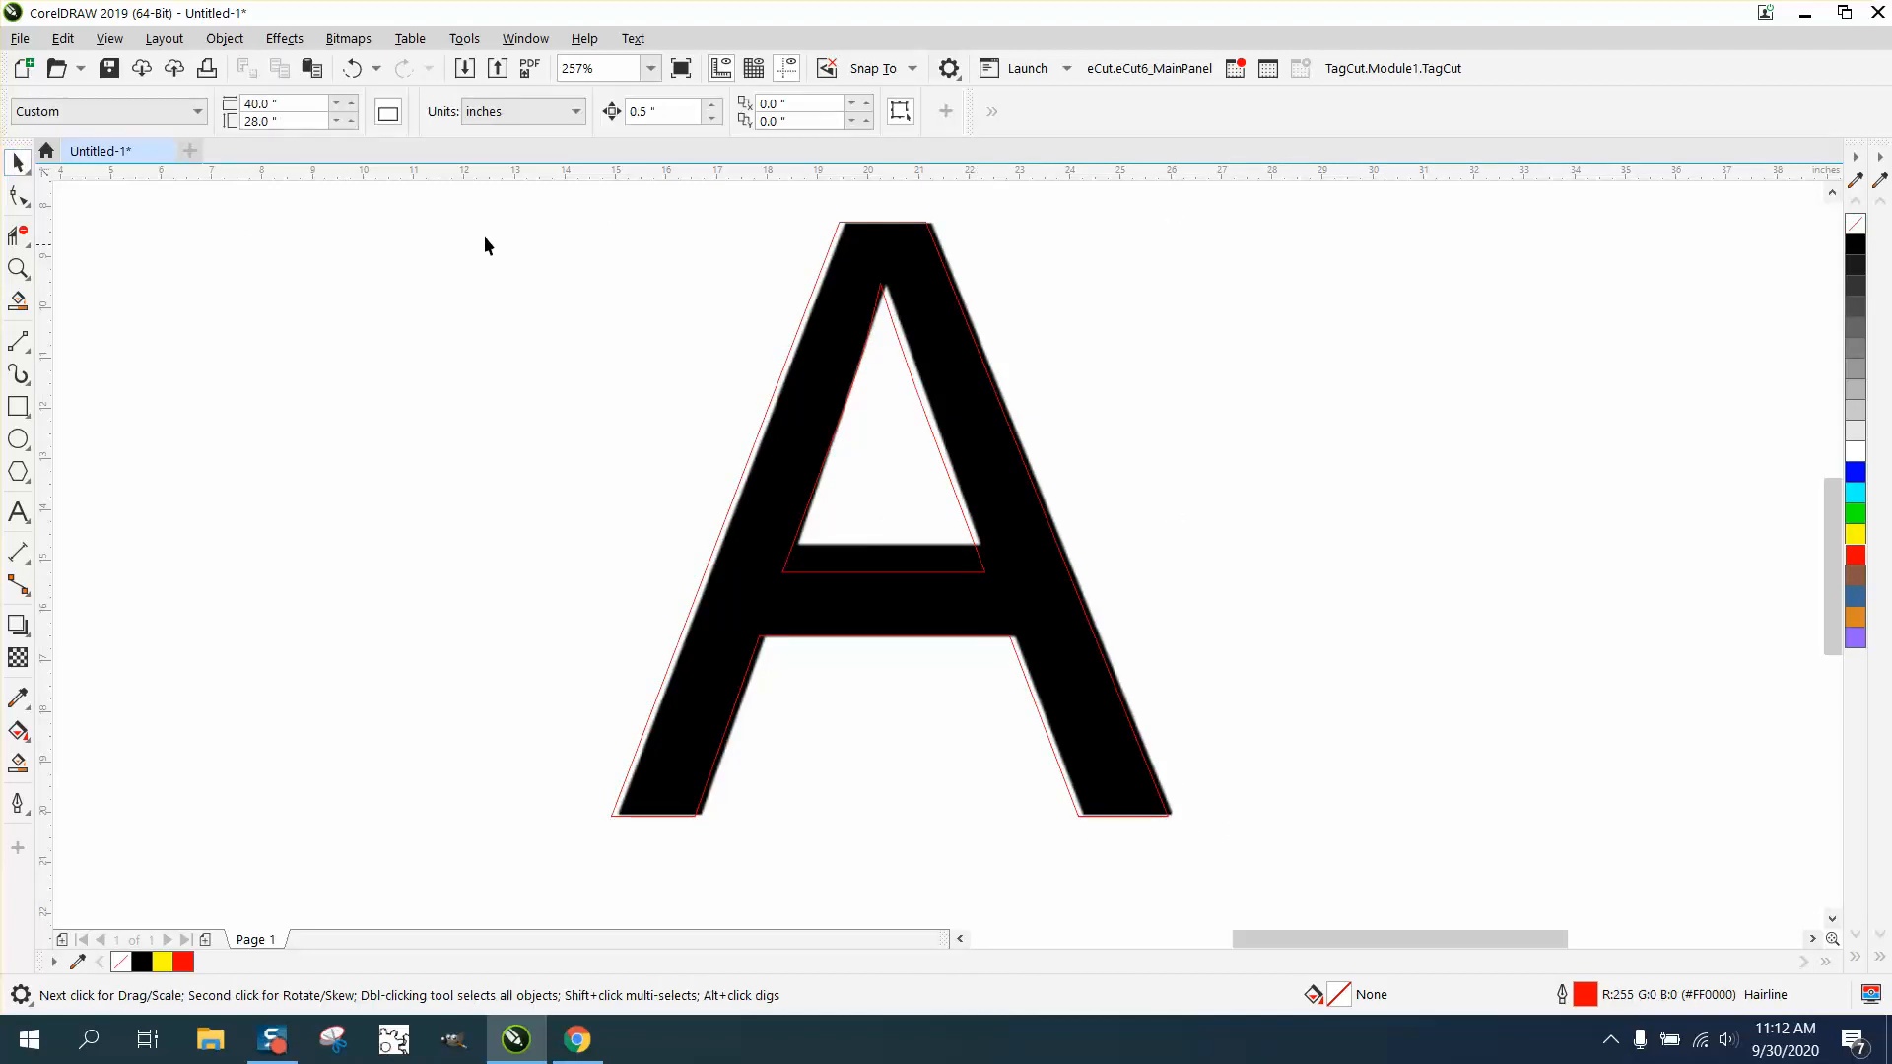
{"action": "type", "text": ".001"}
{"action": "left_click", "coordinate": [822, 281]}
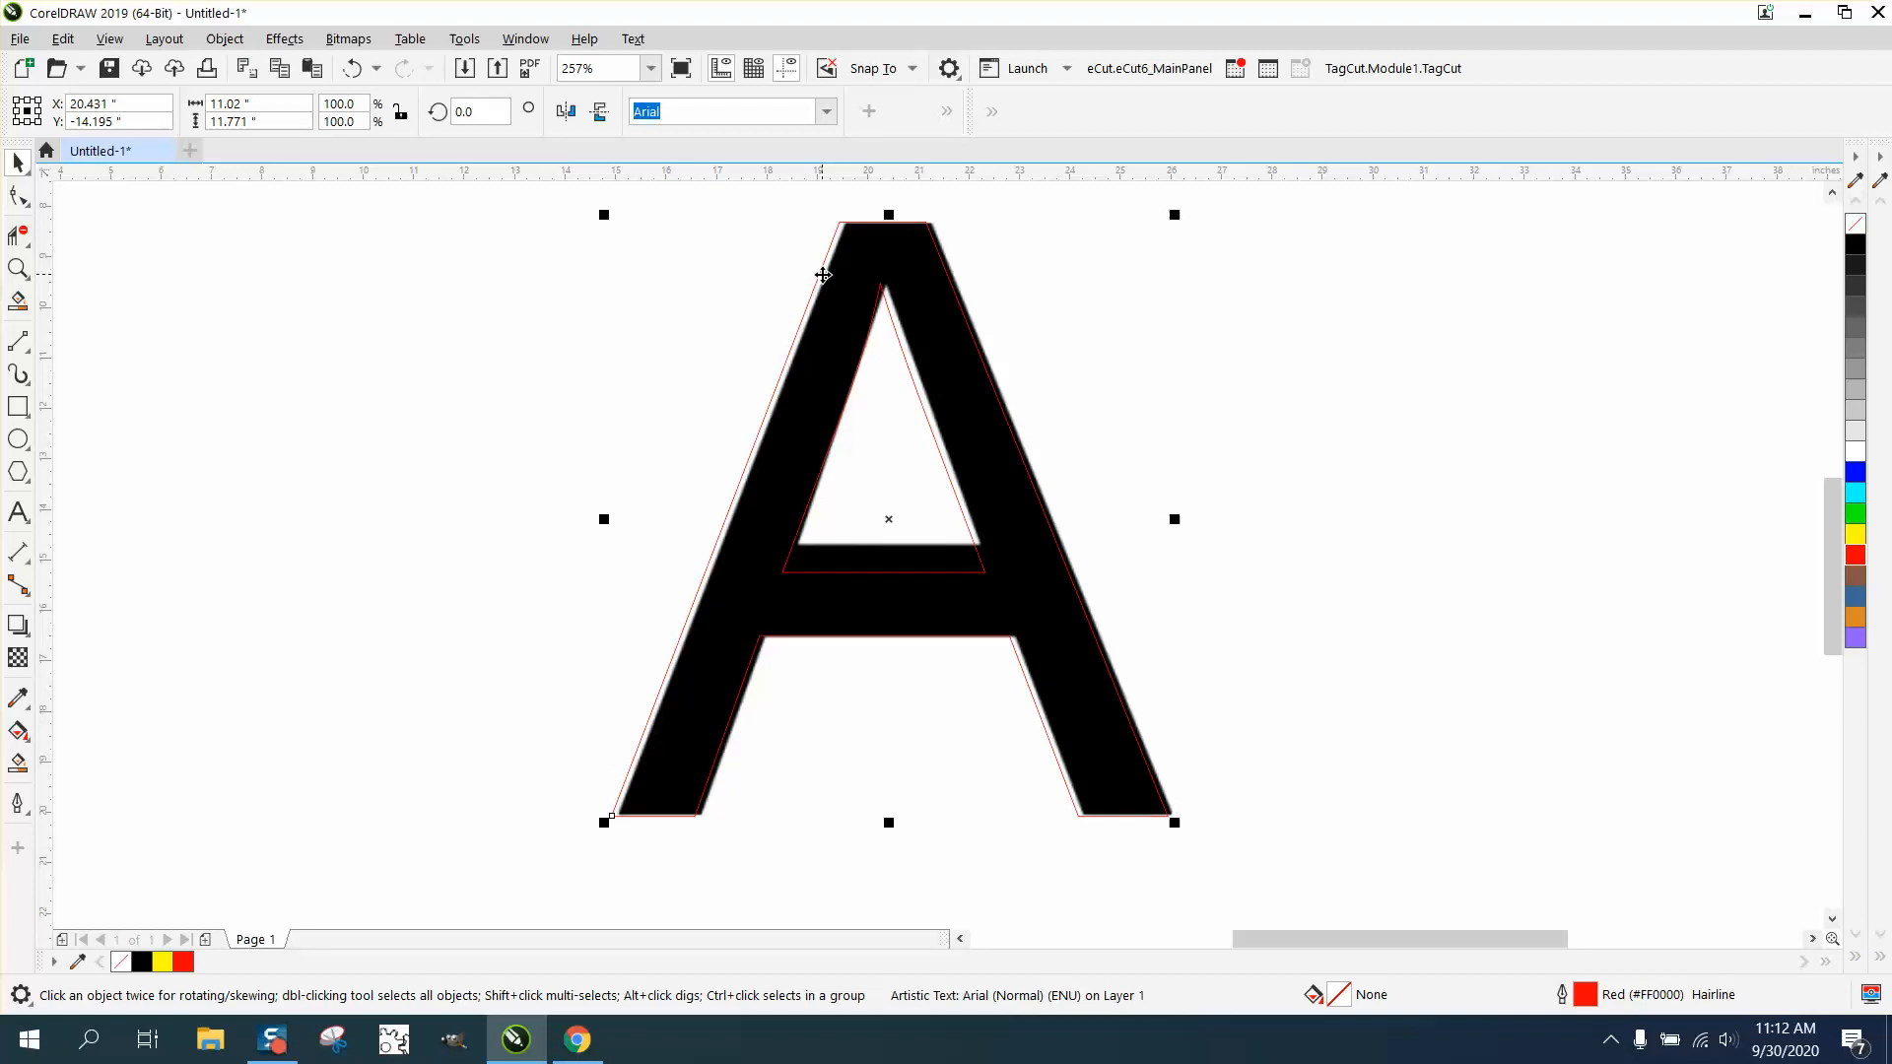
{"action": "key", "text": "Down"}
{"action": "key", "text": "Down"}
{"action": "key", "text": "Down"}
{"action": "key", "text": "Down"}
{"action": "key", "text": "Down"}
{"action": "key", "text": "Down"}
{"action": "key", "text": "Down"}
{"action": "key", "text": "Down"}
{"action": "key", "text": "Down"}
{"action": "key", "text": "Down"}
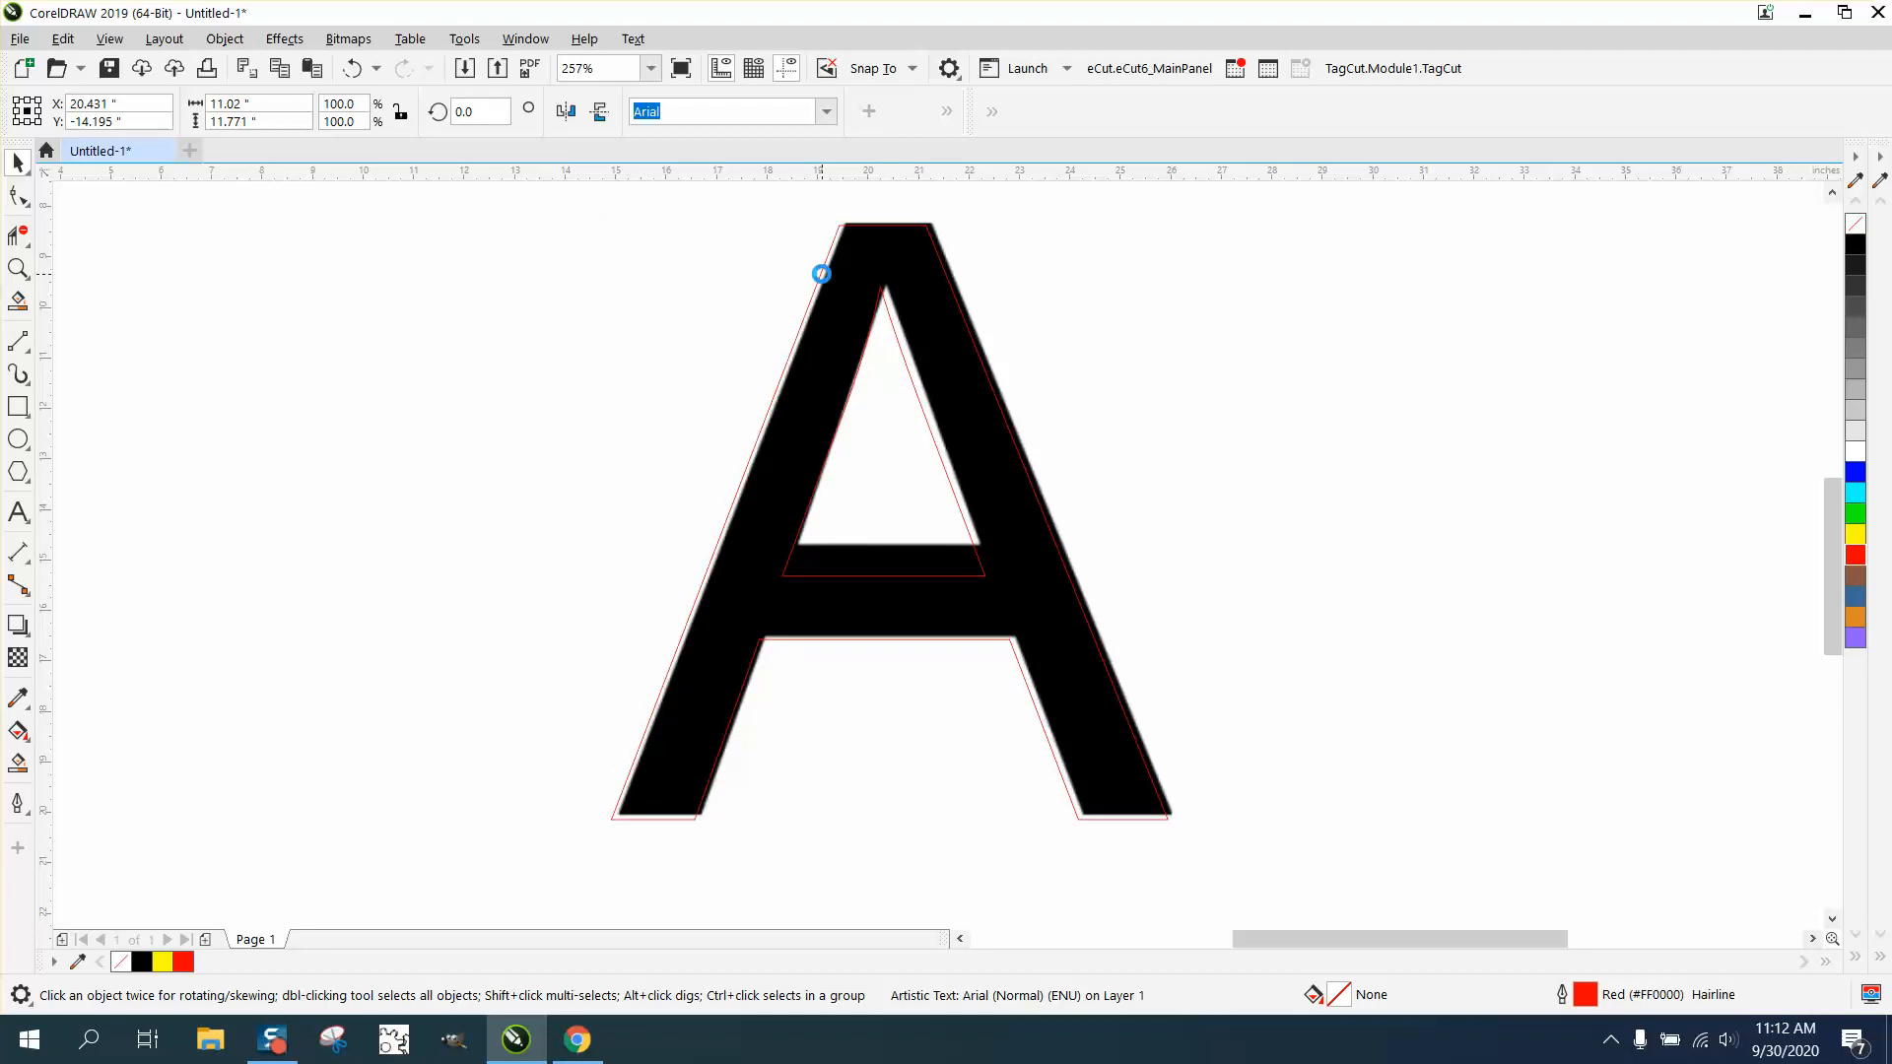
{"action": "key", "text": "Down"}
{"action": "key", "text": "Down"}
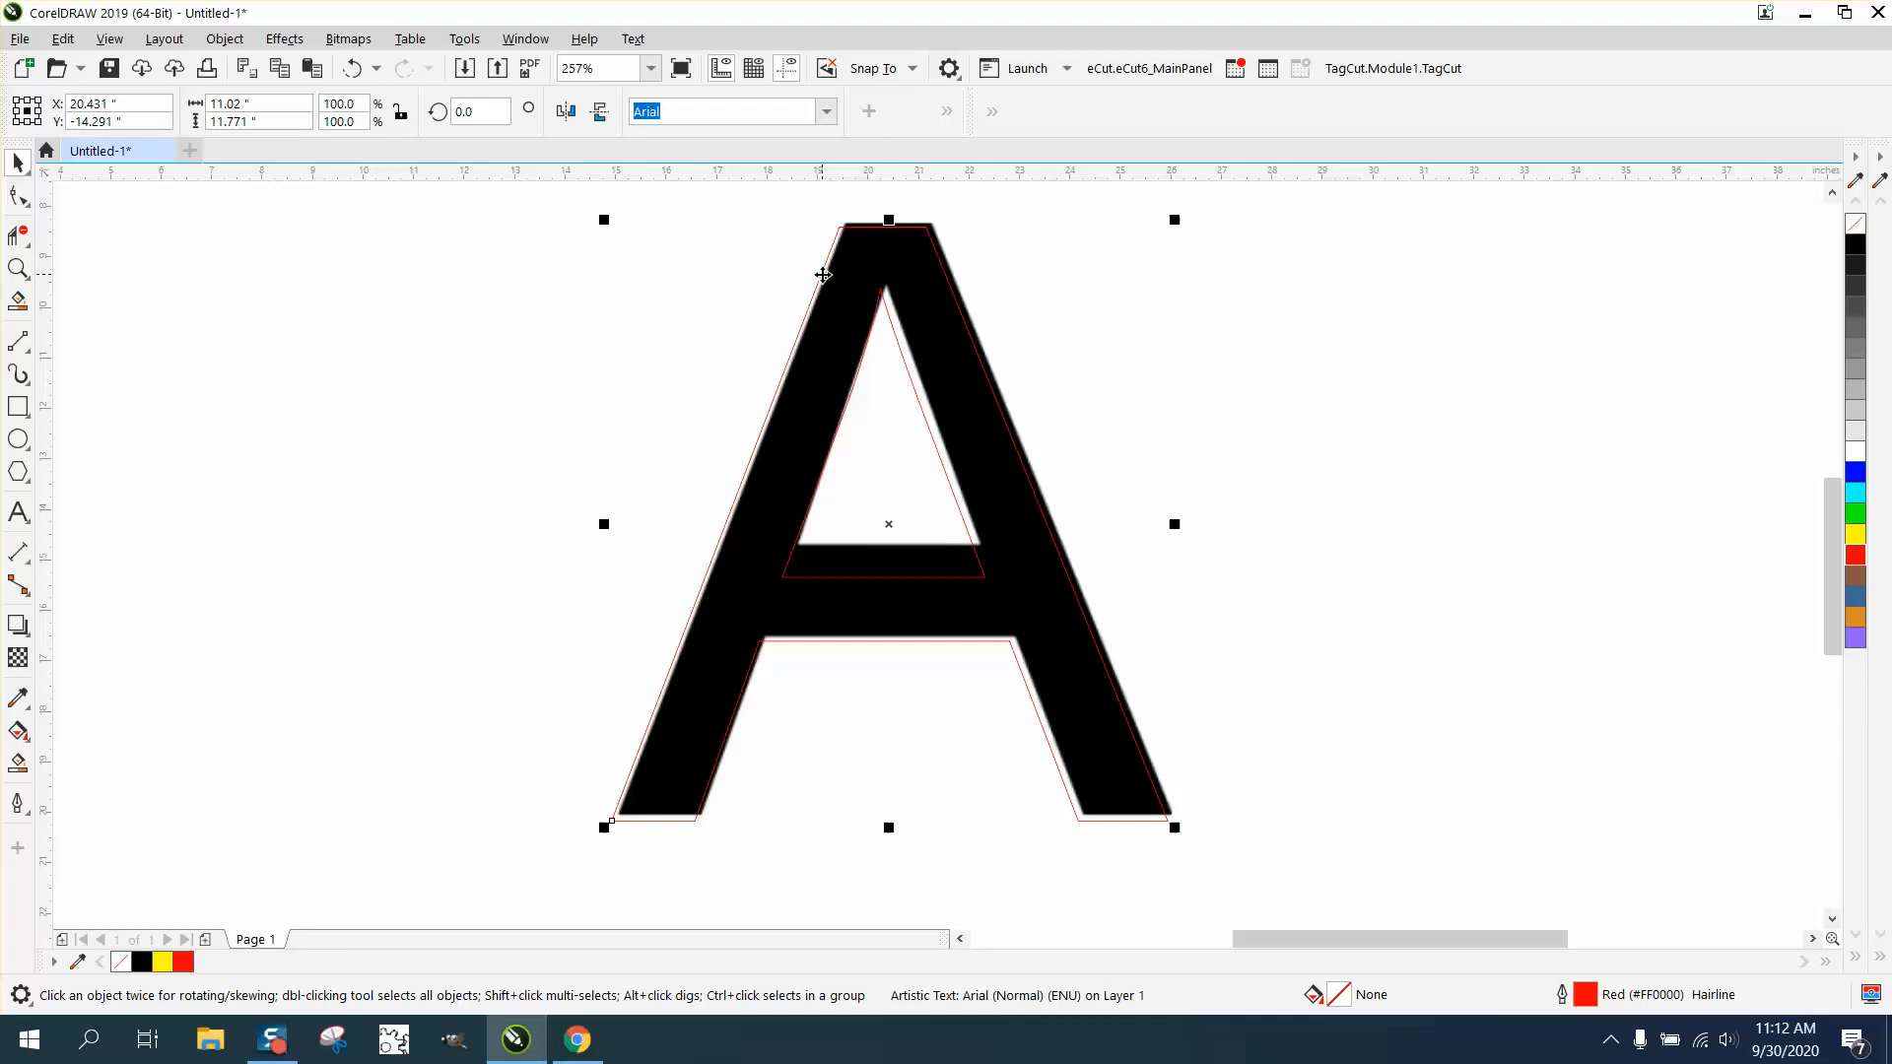
{"action": "left_click_drag", "start_coordinate": [902, 295], "coordinate": [908, 292]}
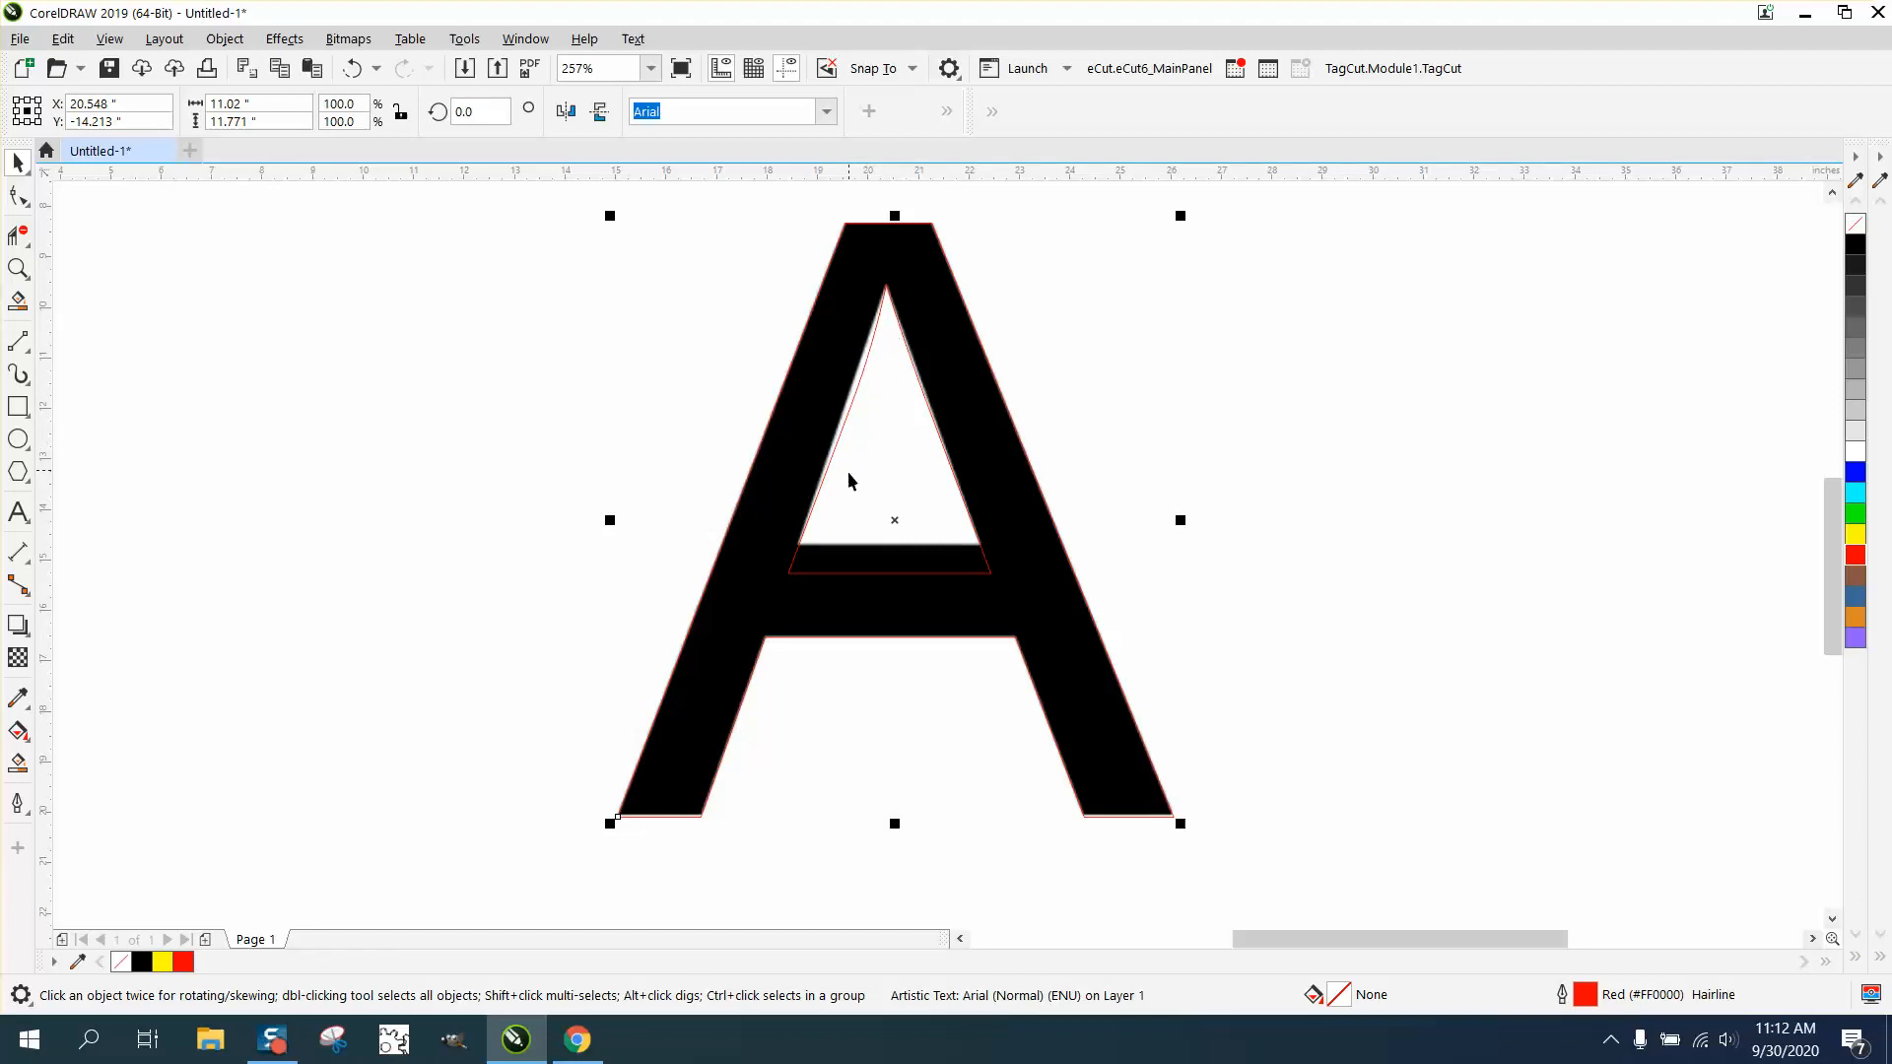
- Move the bitmap A clear of the red outlined A, and shift the outlined A to about 23.1 inches in X
{"action": "scroll", "coordinate": [1030, 370], "scroll_direction": "down", "scroll_amount": 2}
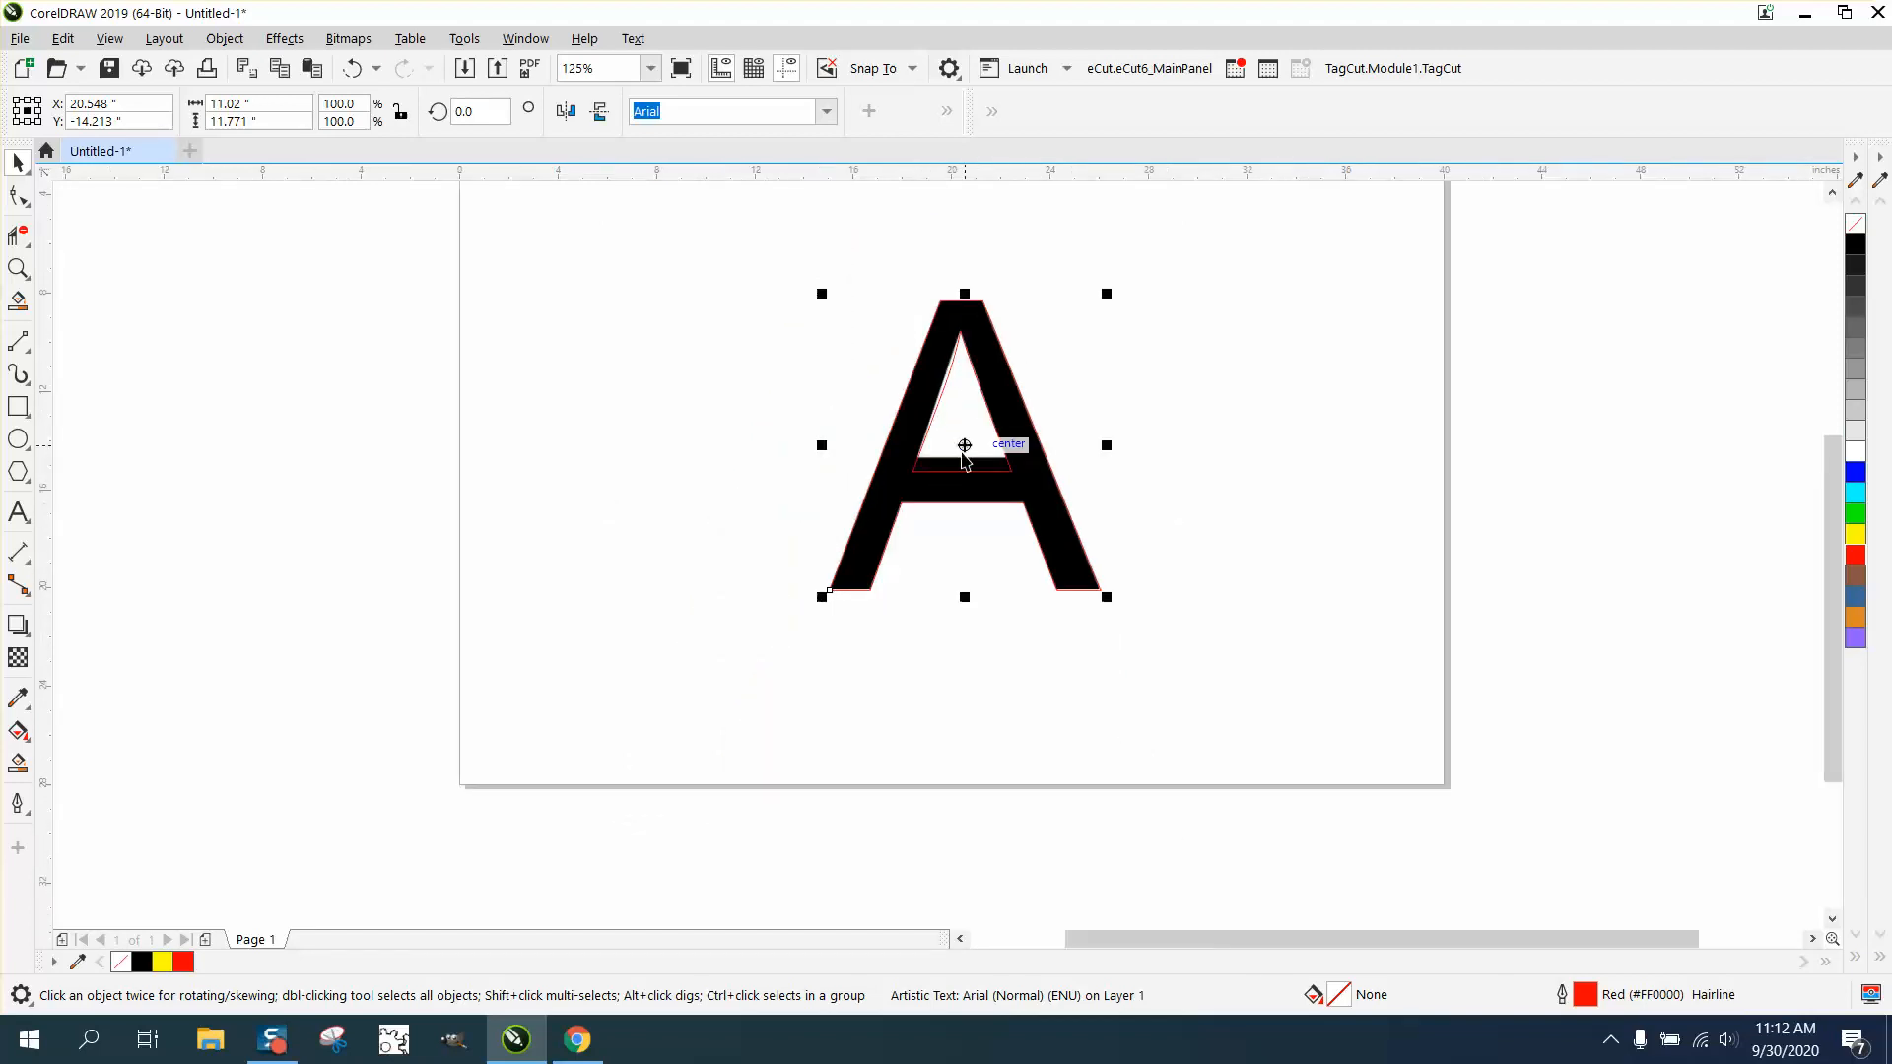
{"action": "left_click_drag", "start_coordinate": [964, 441], "coordinate": [616, 454]}
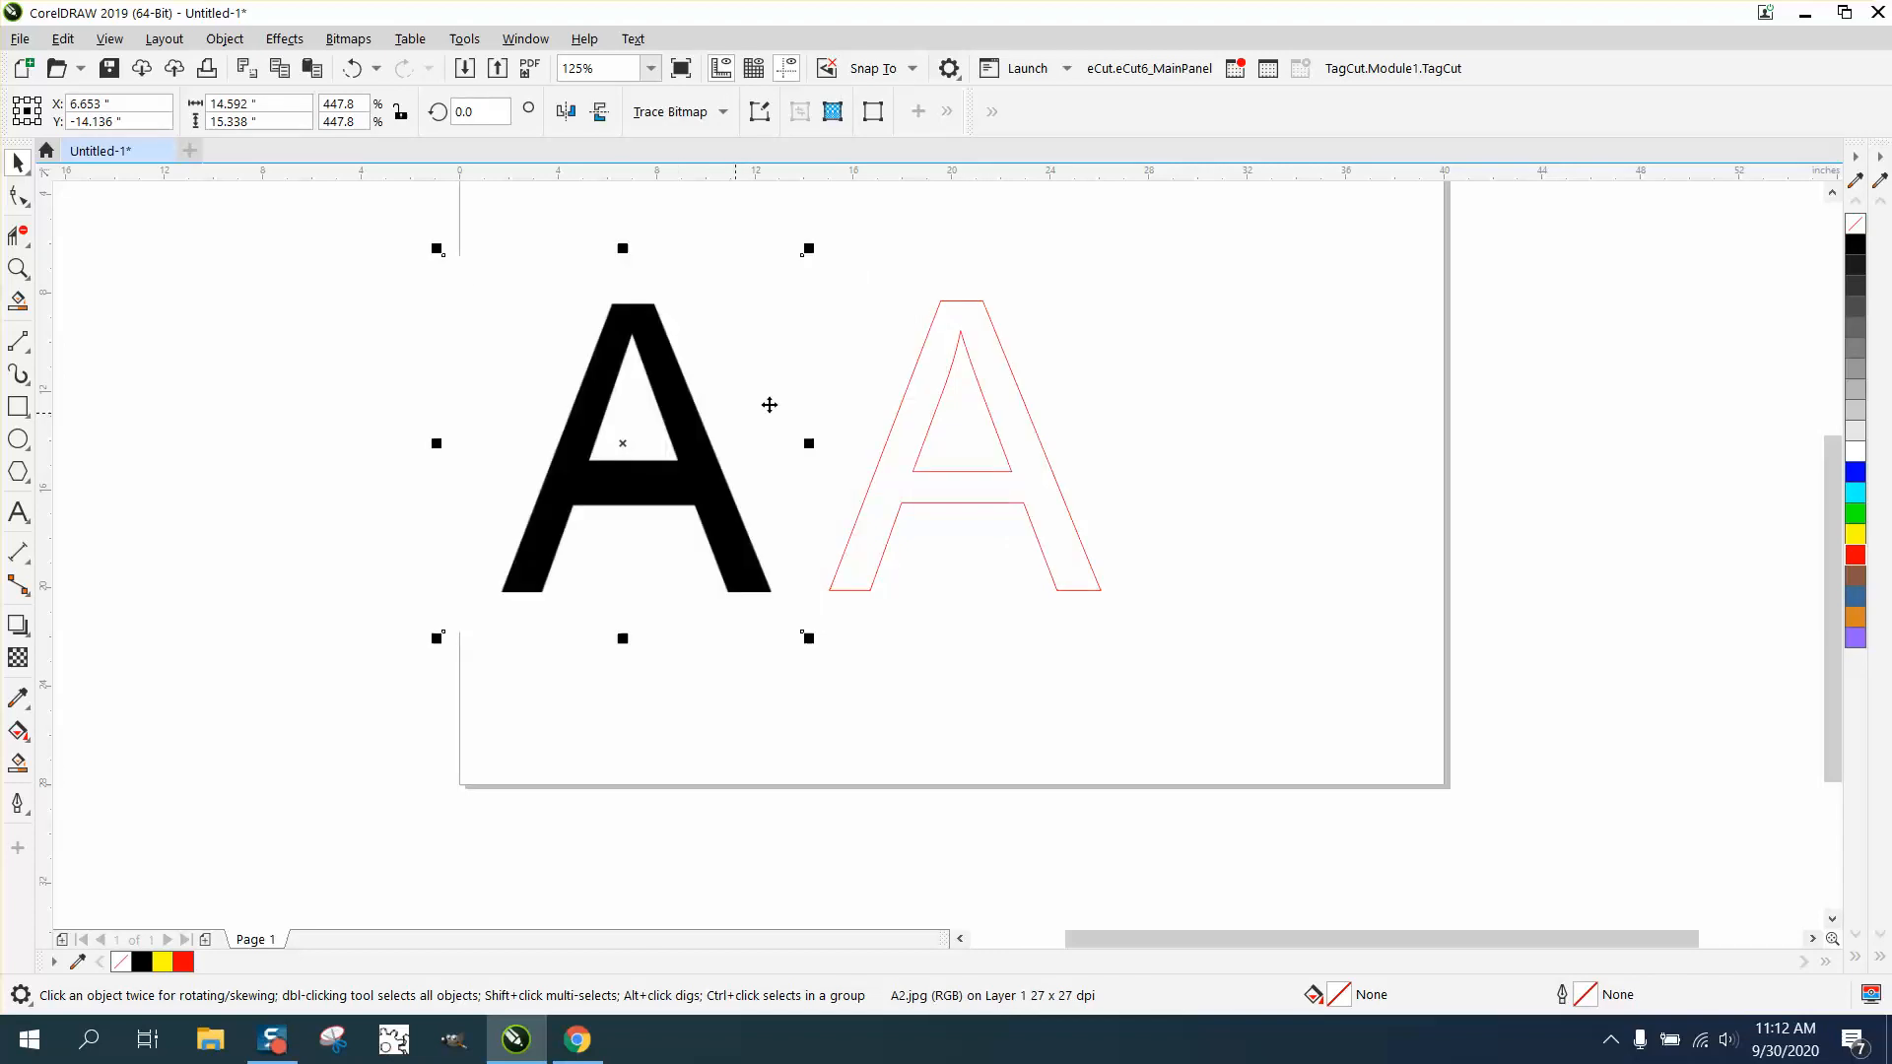
{"action": "left_click", "coordinate": [17, 268]}
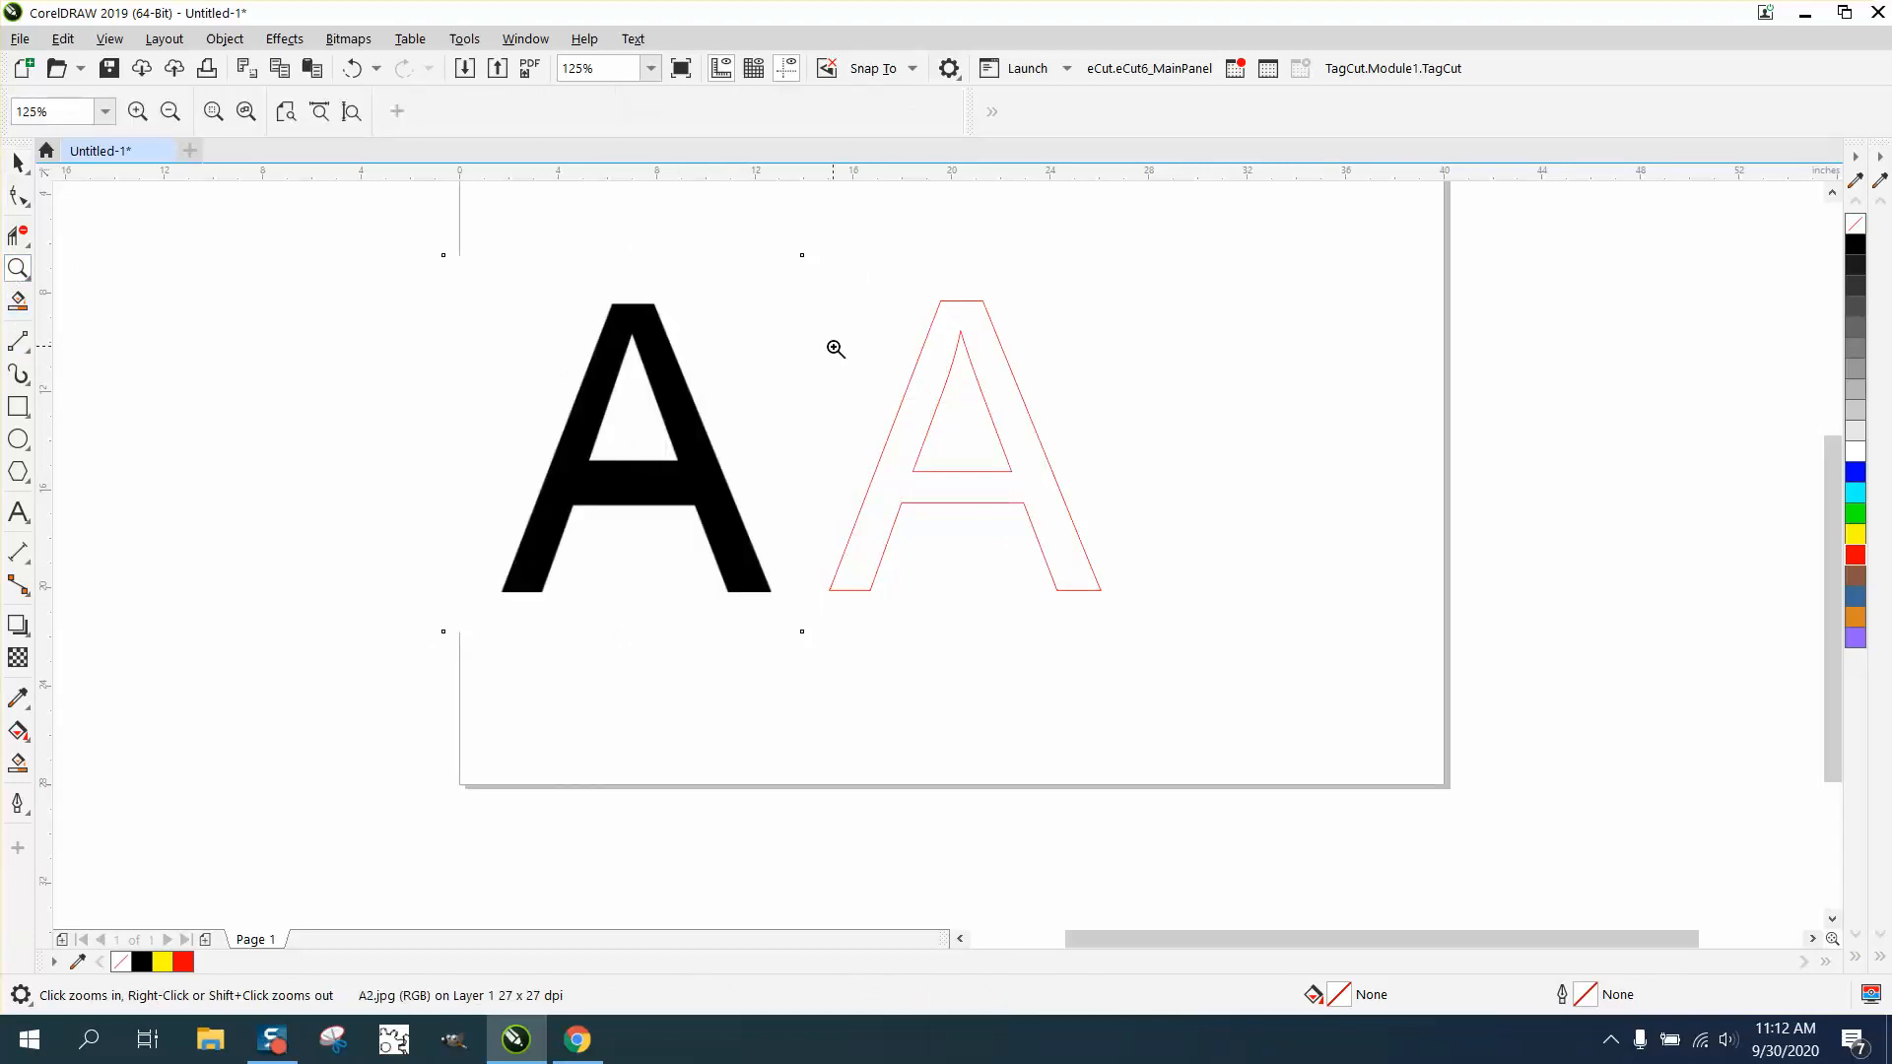
{"action": "left_click_drag", "start_coordinate": [1326, 719], "coordinate": [793, 287]}
{"action": "left_click", "coordinate": [17, 195]}
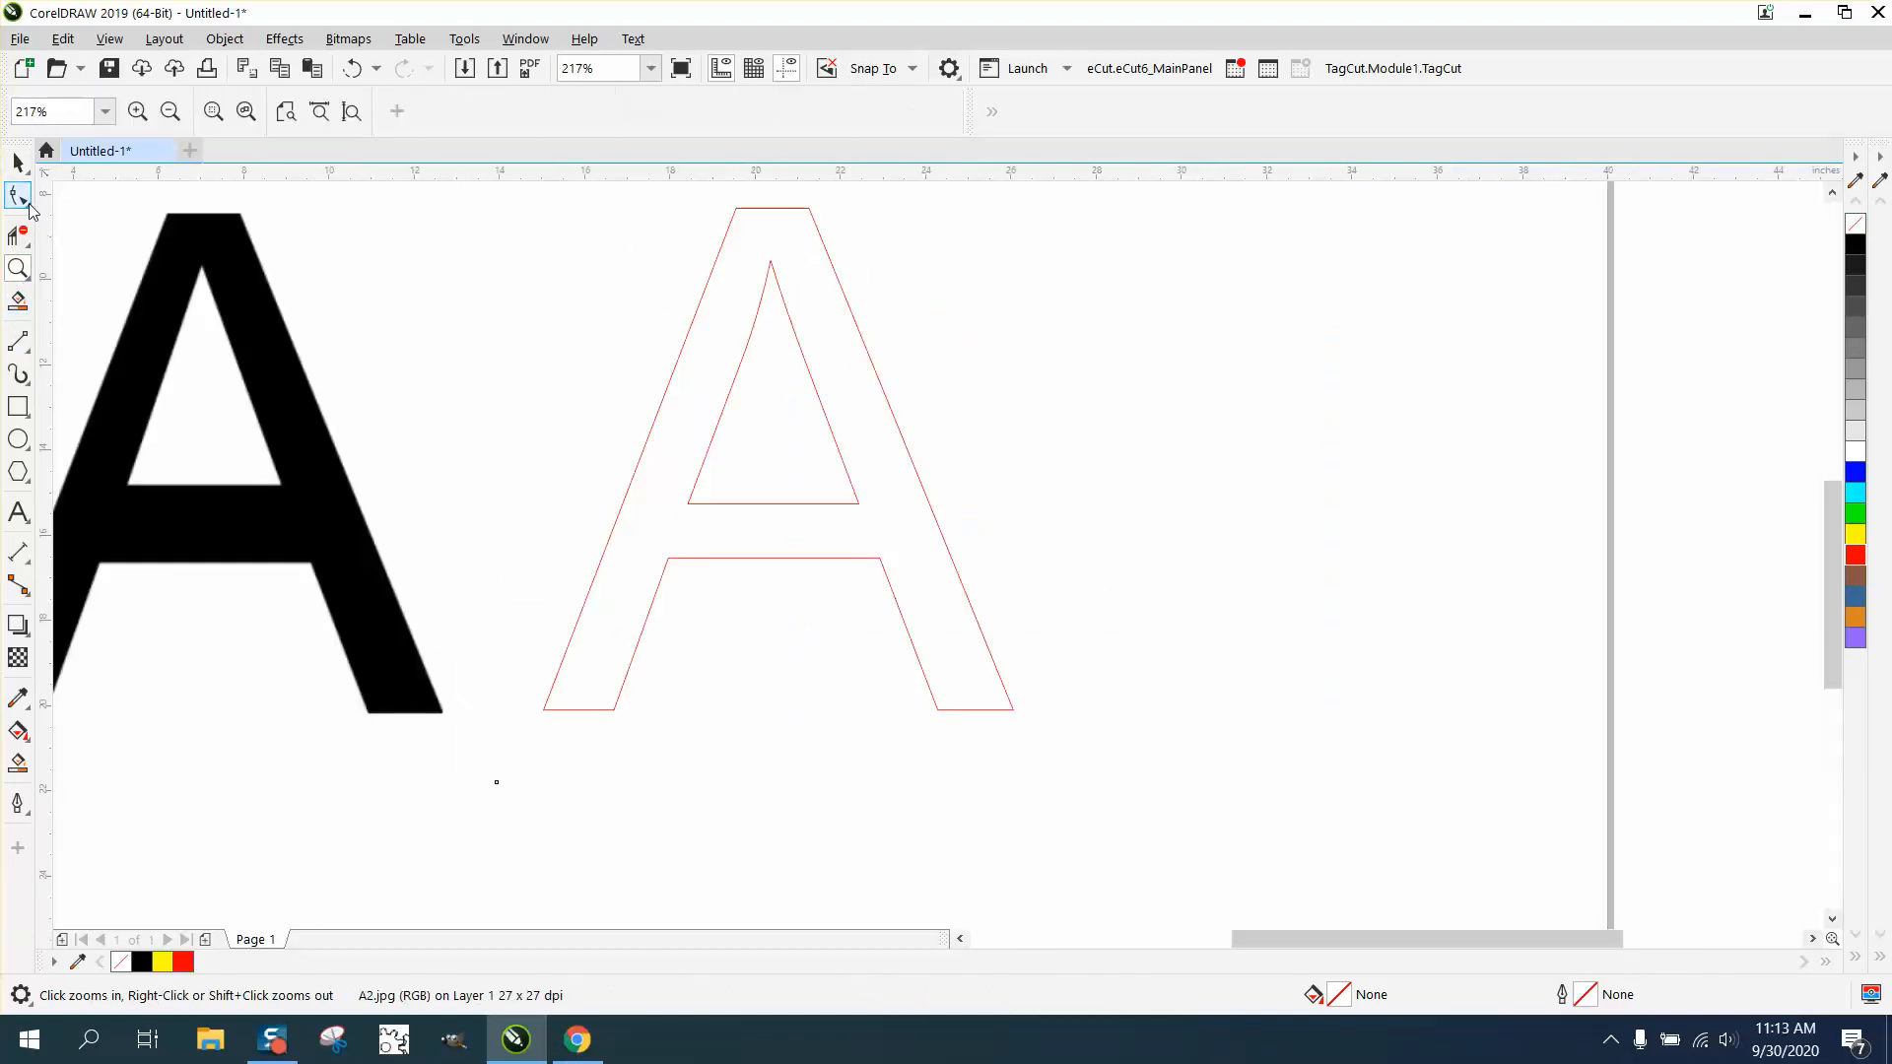
{"action": "left_click", "coordinate": [806, 367]}
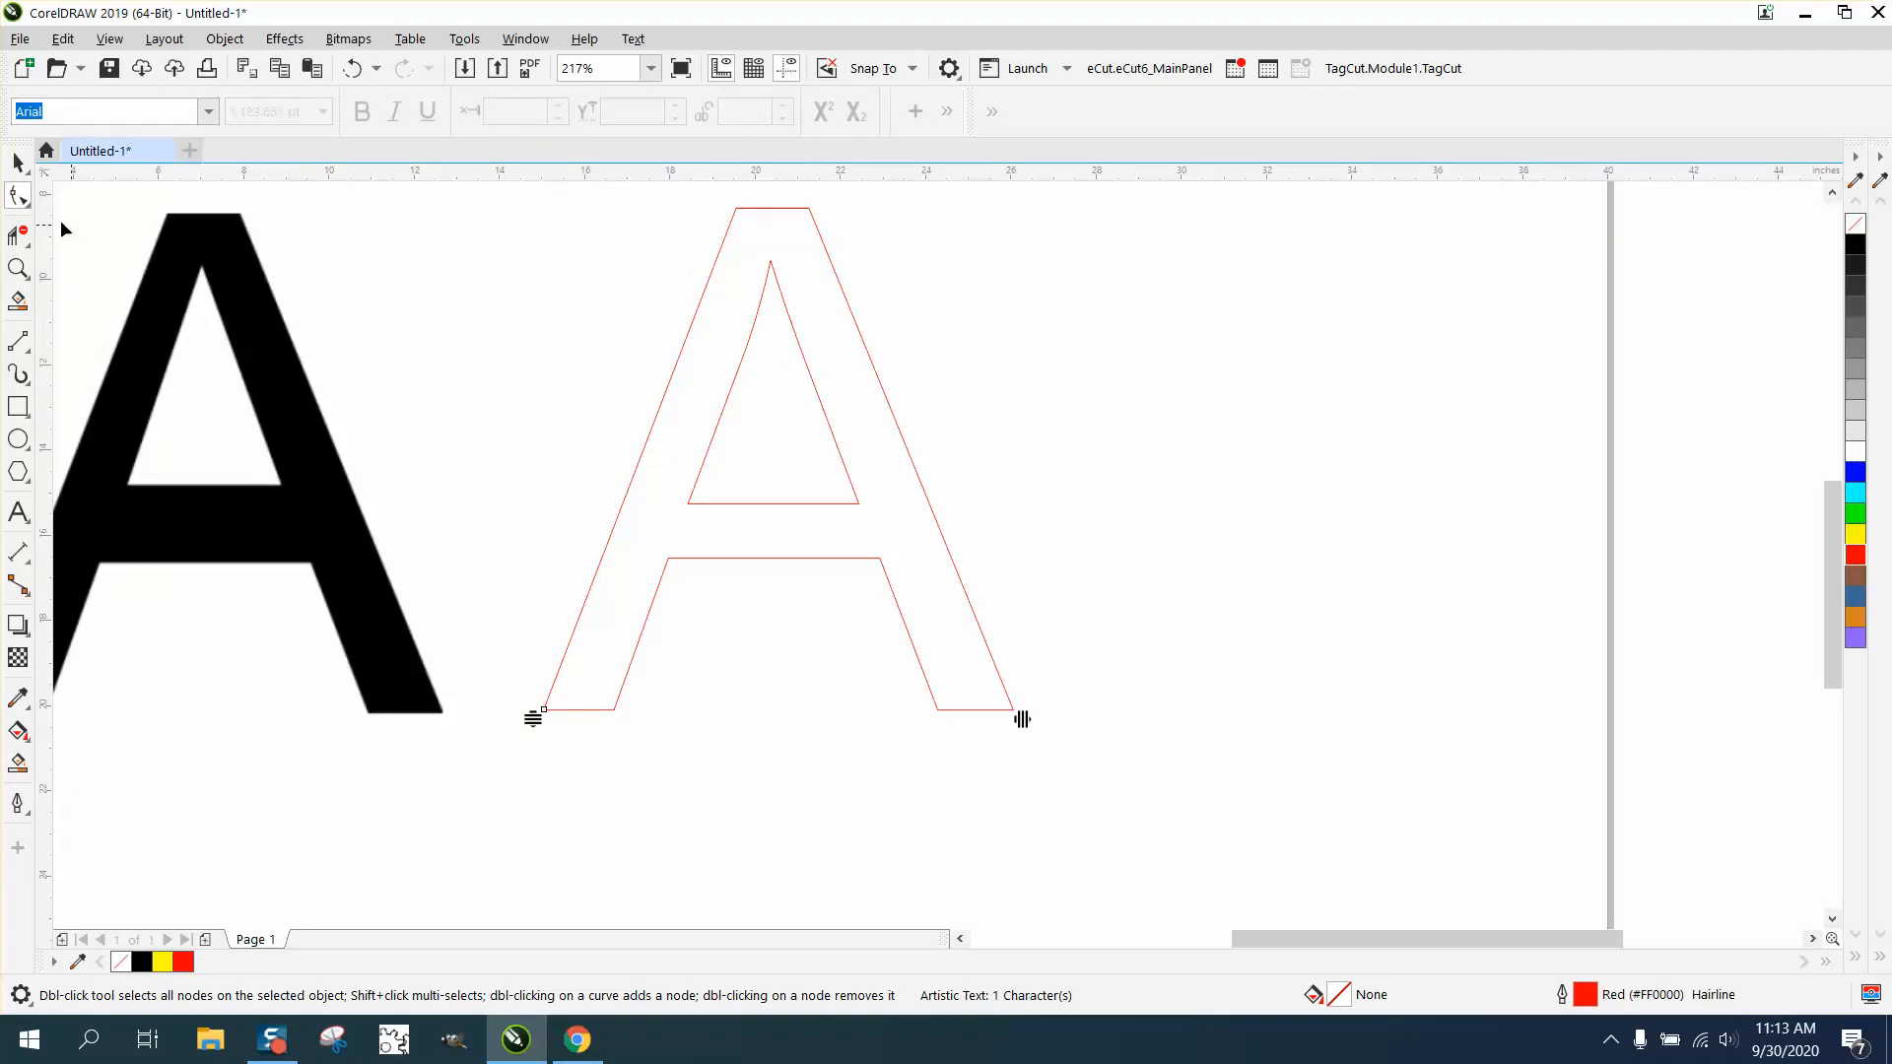
{"action": "left_click", "coordinate": [18, 163]}
{"action": "left_click_drag", "start_coordinate": [802, 329], "coordinate": [913, 334]}
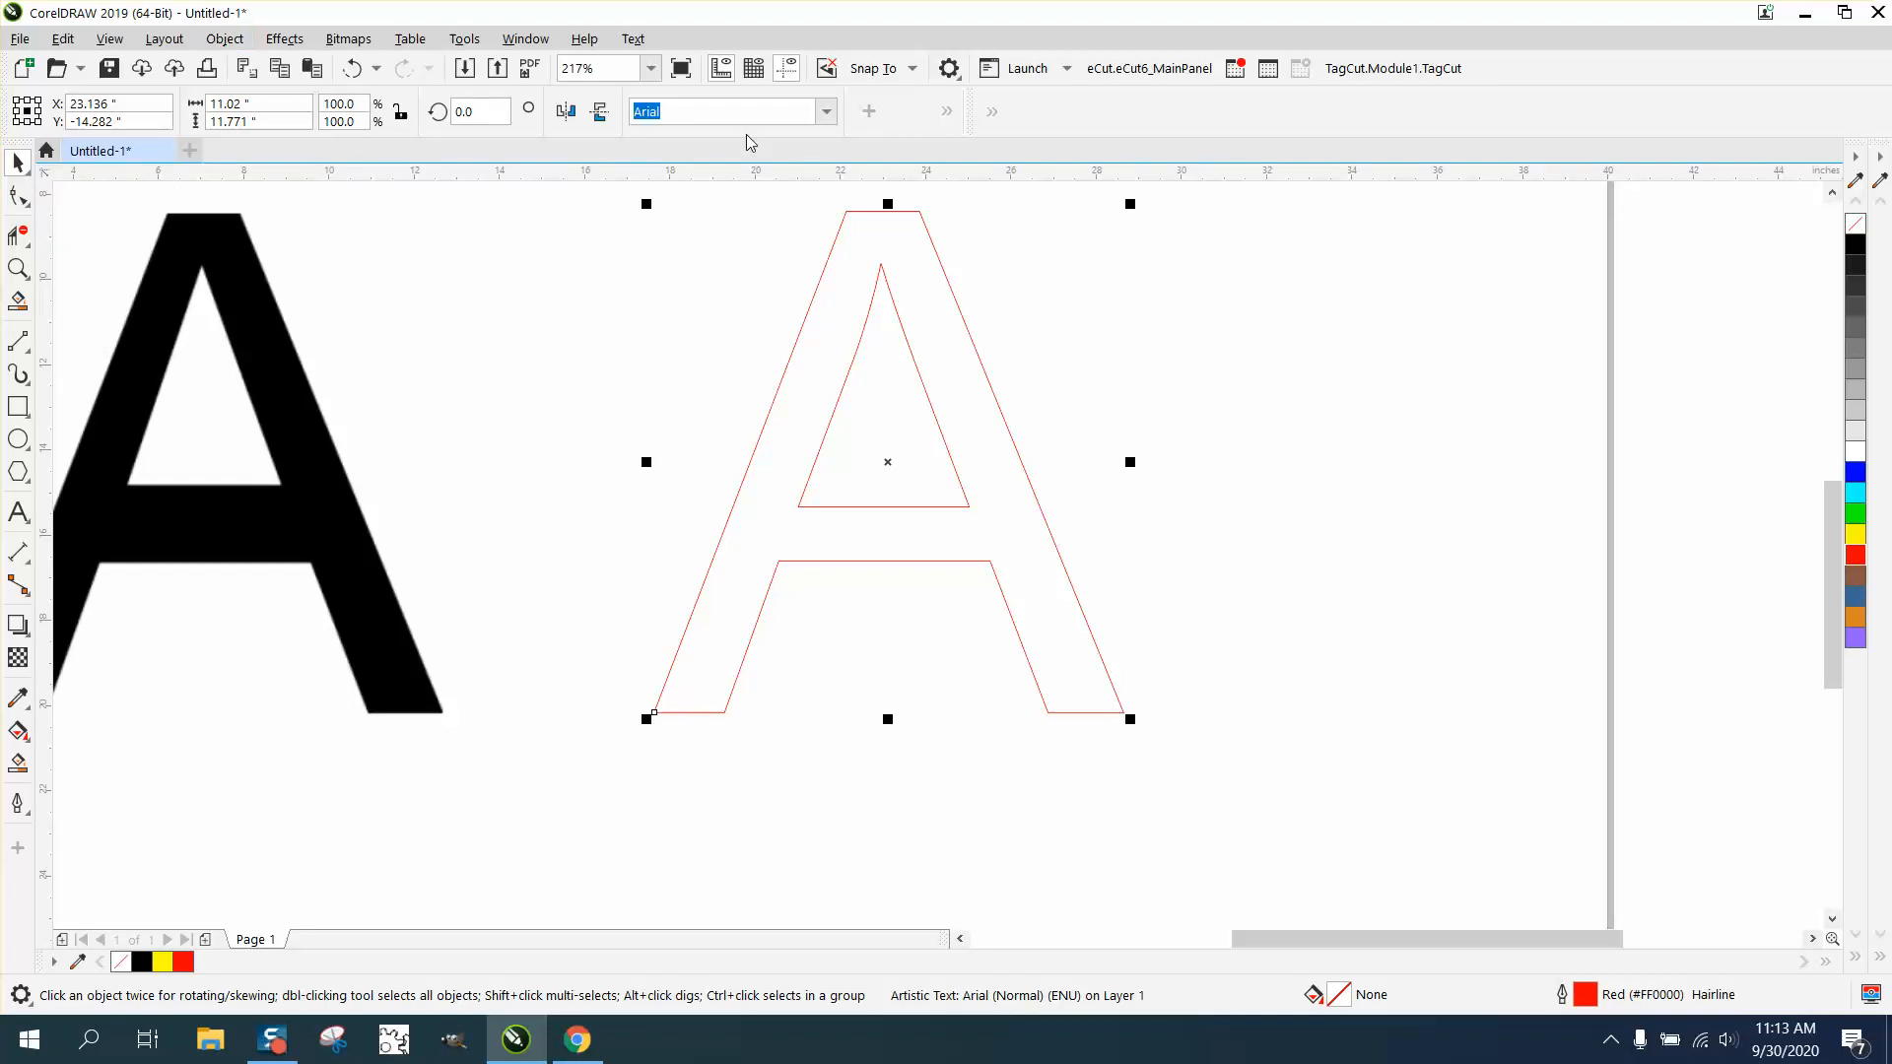
- Convert the red outlined text A to curves
{"action": "left_click", "coordinate": [229, 41]}
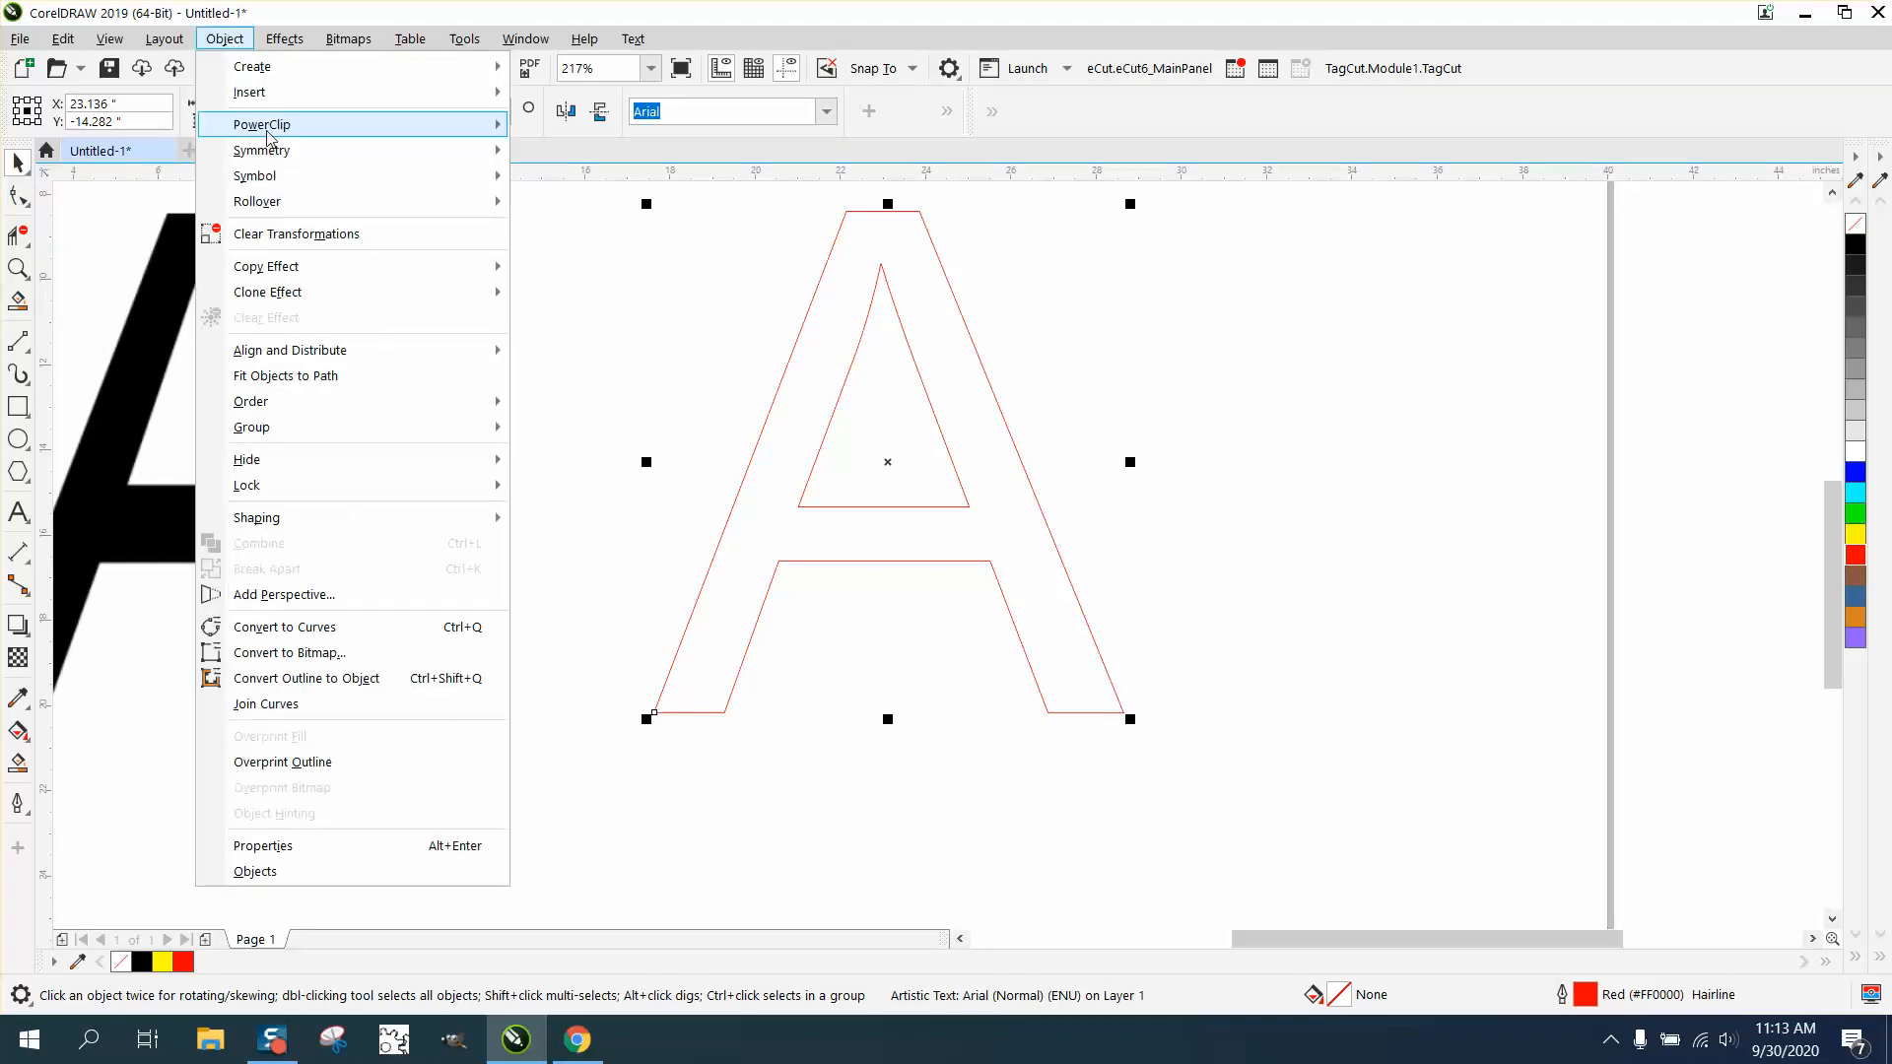
{"action": "left_click", "coordinate": [295, 627]}
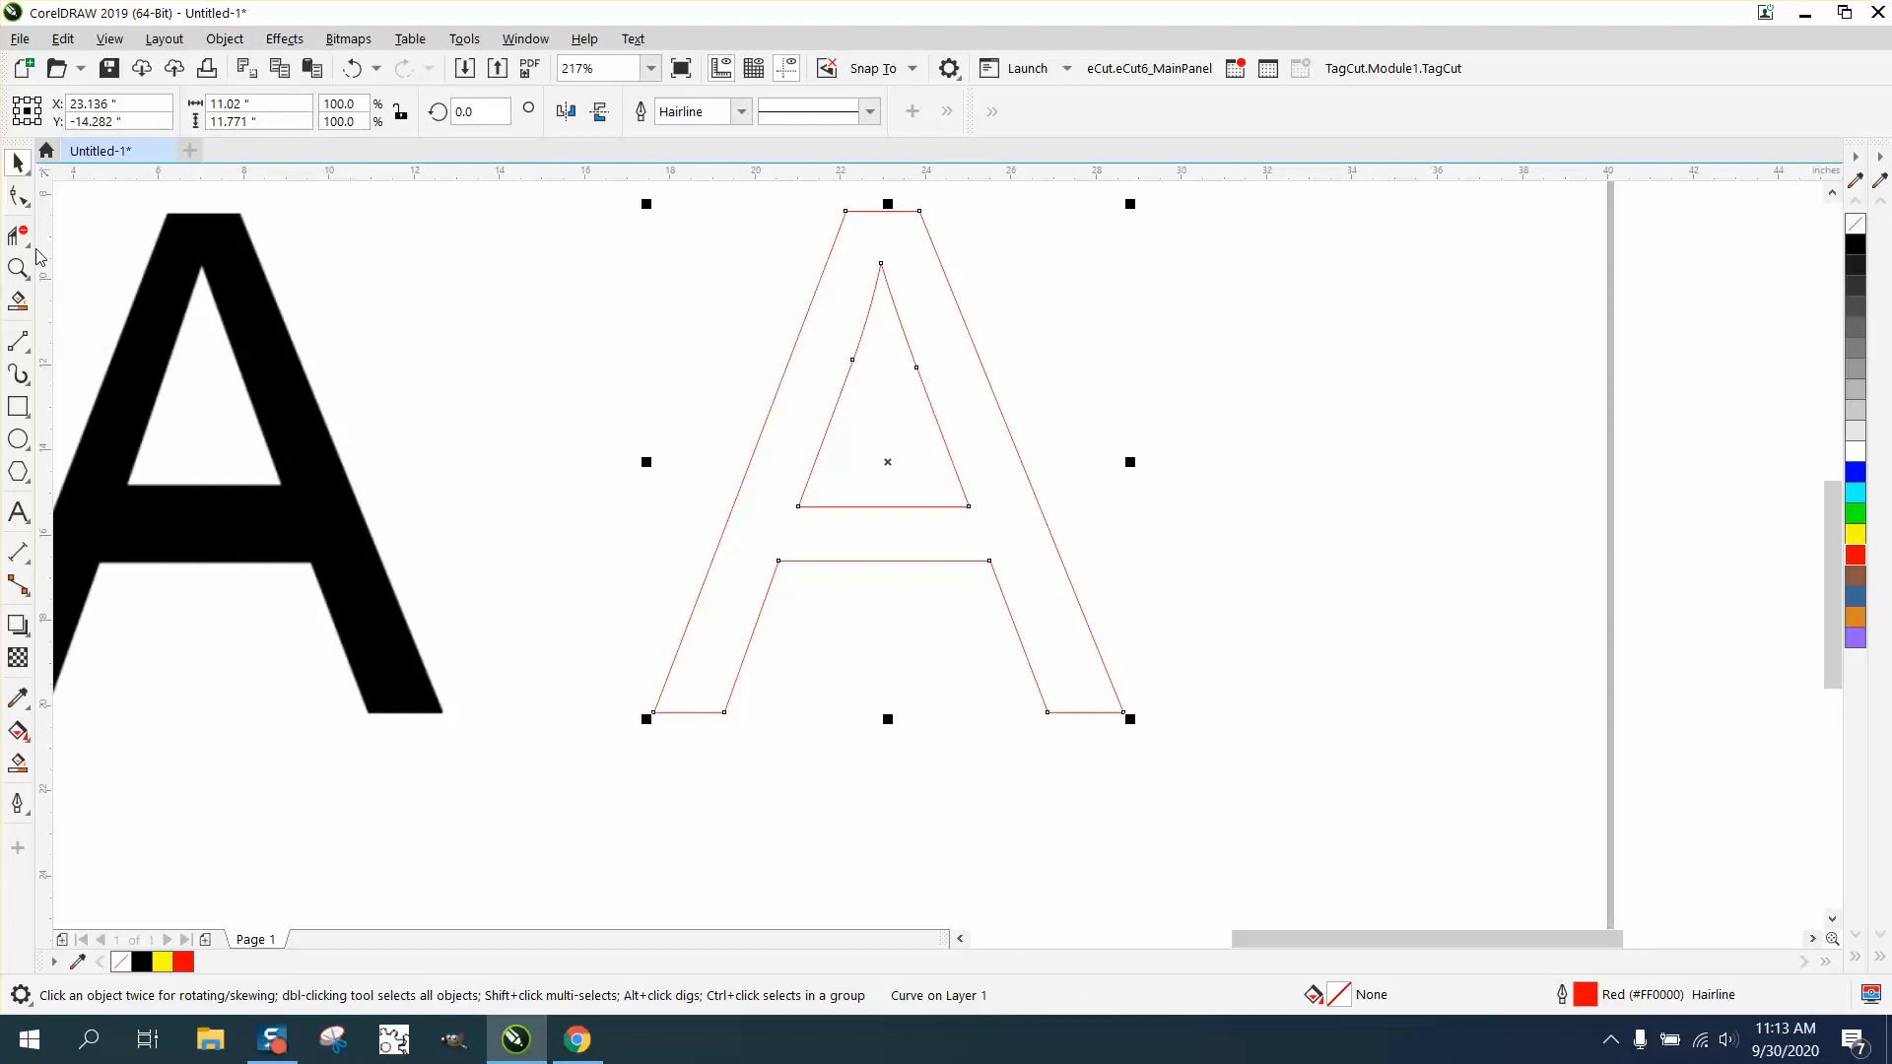
- Delete the two mid-side nodes on the inner triangle of the outlined A
{"action": "left_click", "coordinate": [31, 200]}
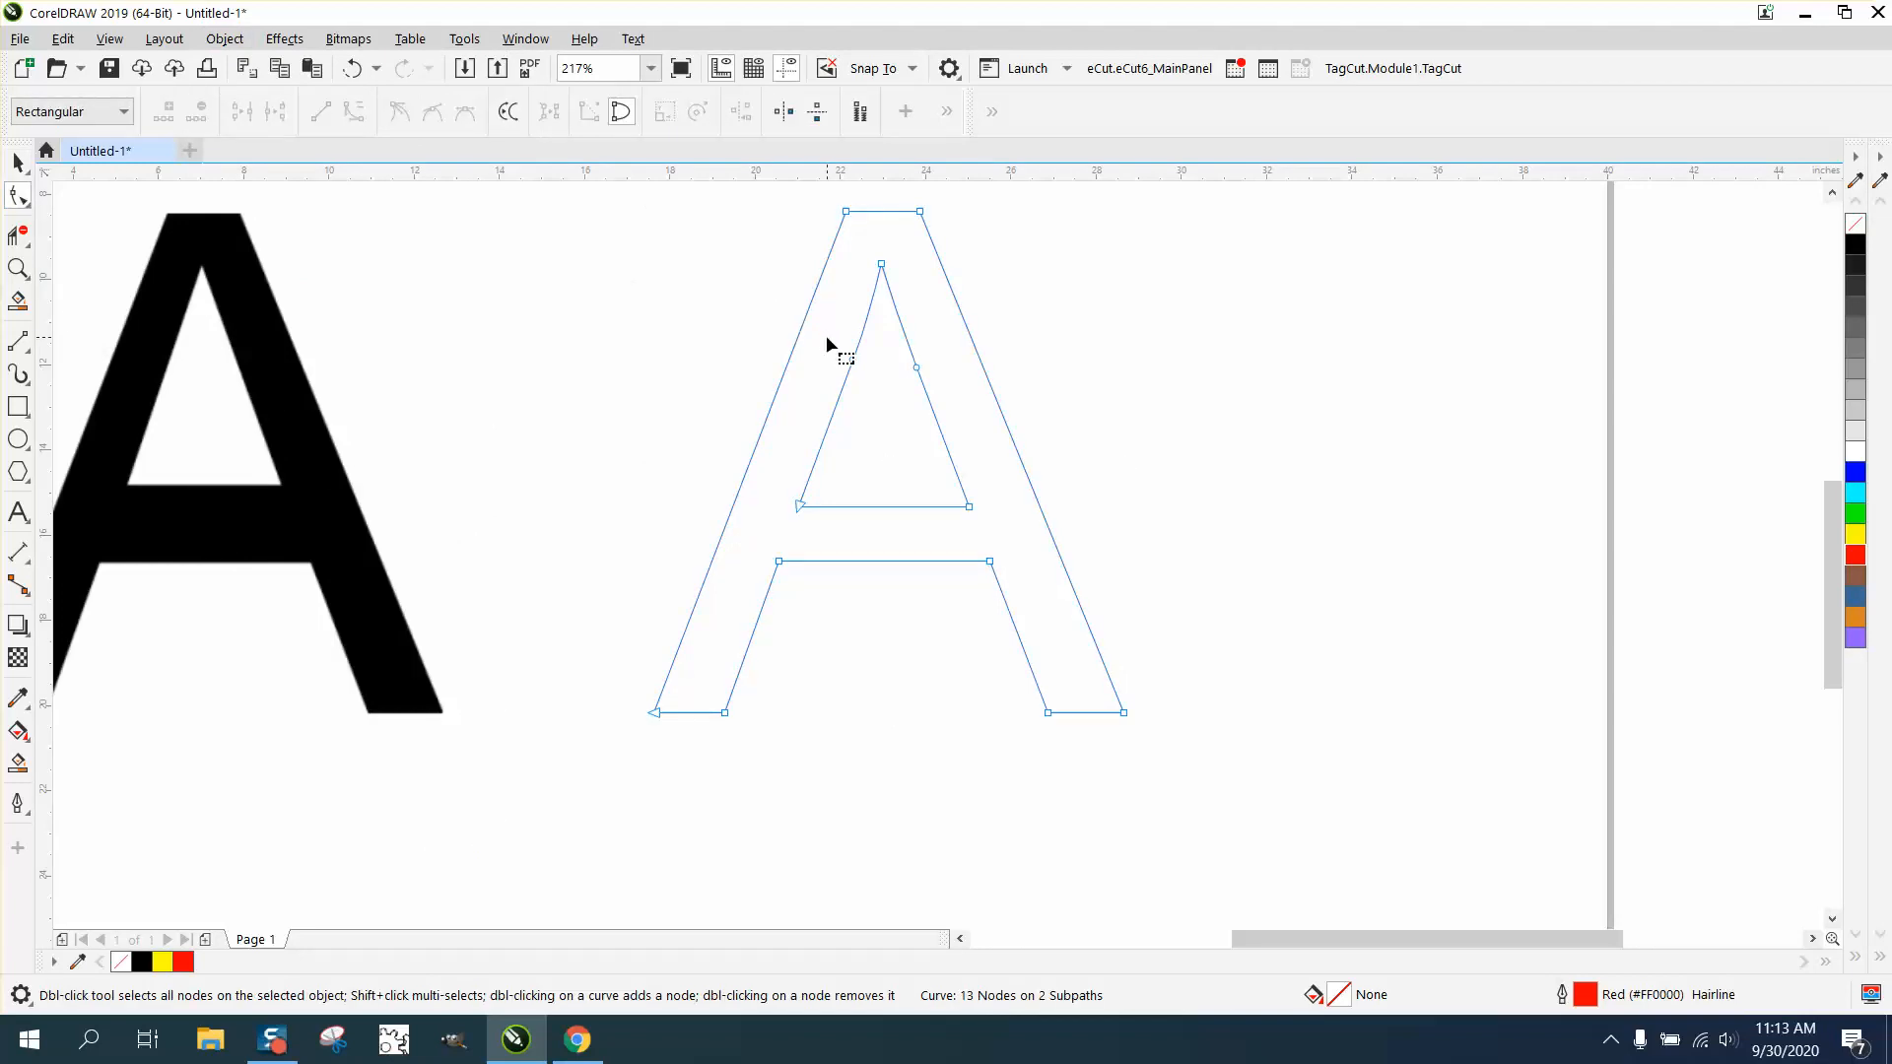
{"action": "left_click_drag", "start_coordinate": [981, 404], "coordinate": [983, 402]}
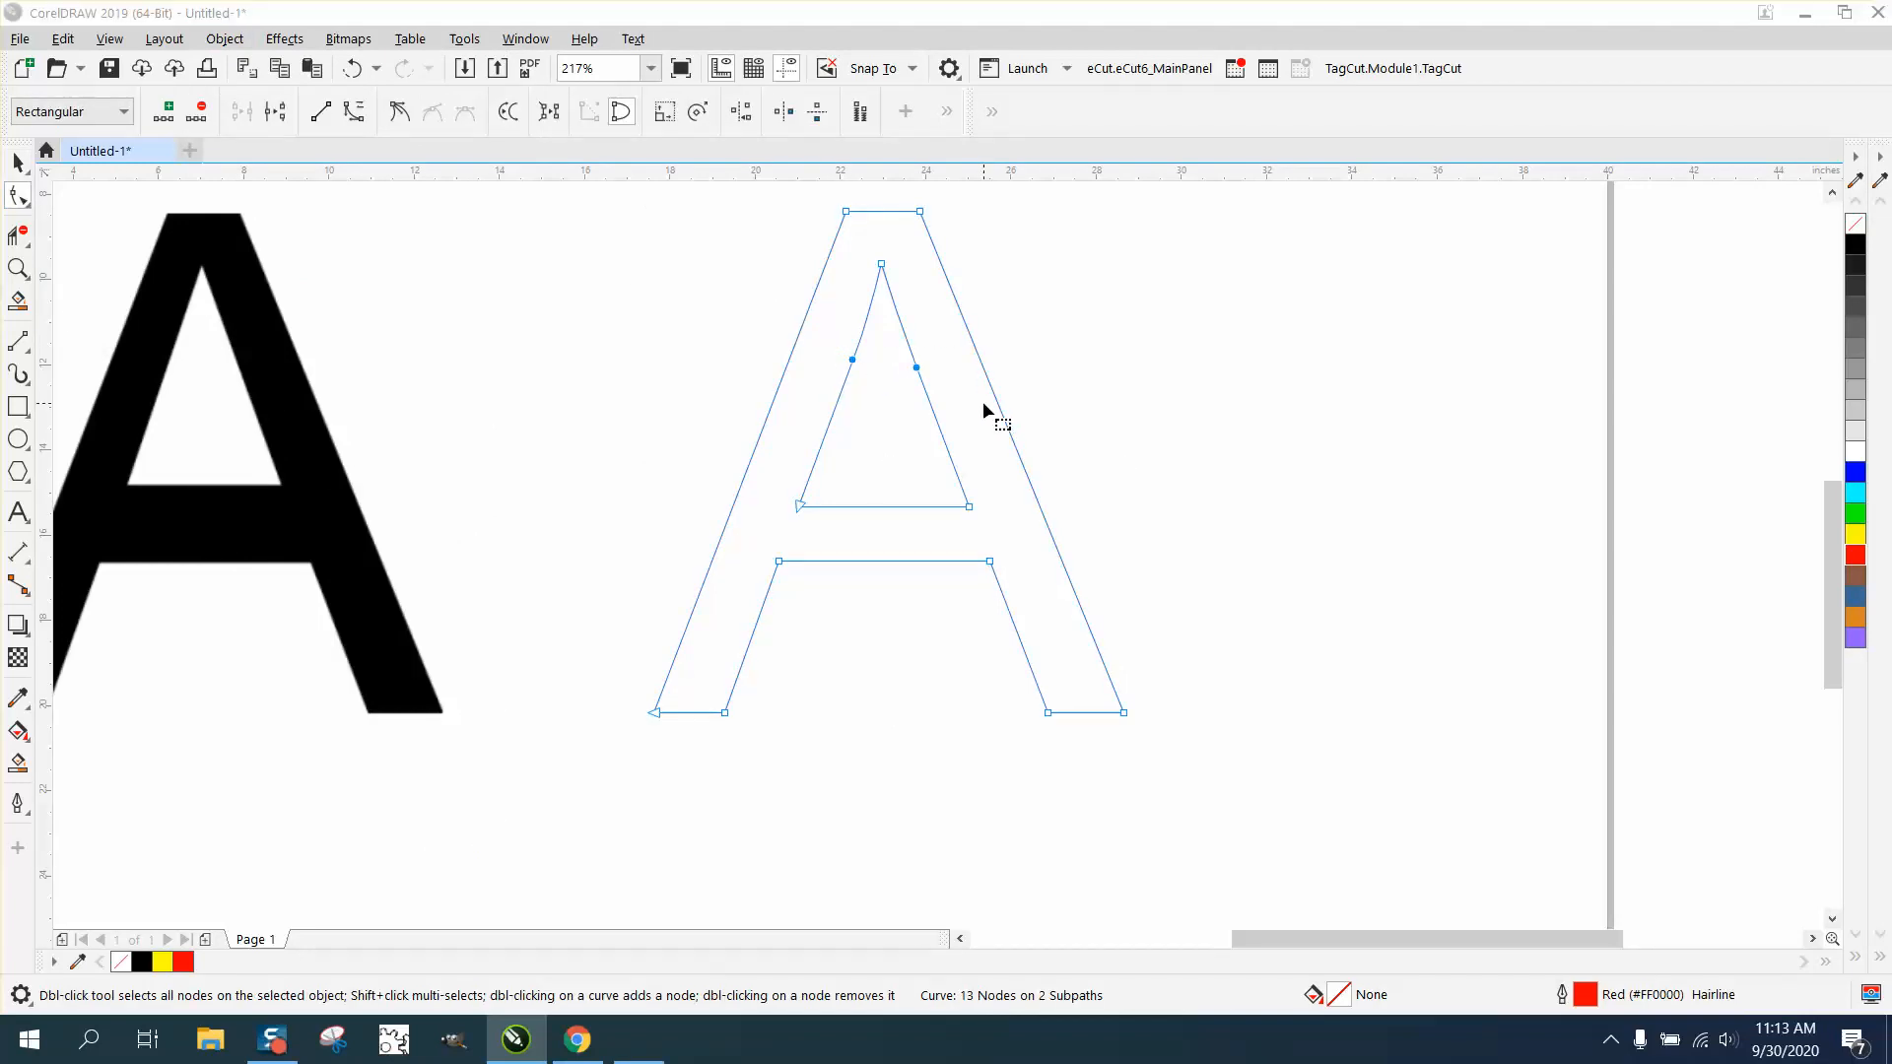
{"action": "key", "text": "XF86Calculator"}
{"action": "key", "text": "Delete"}
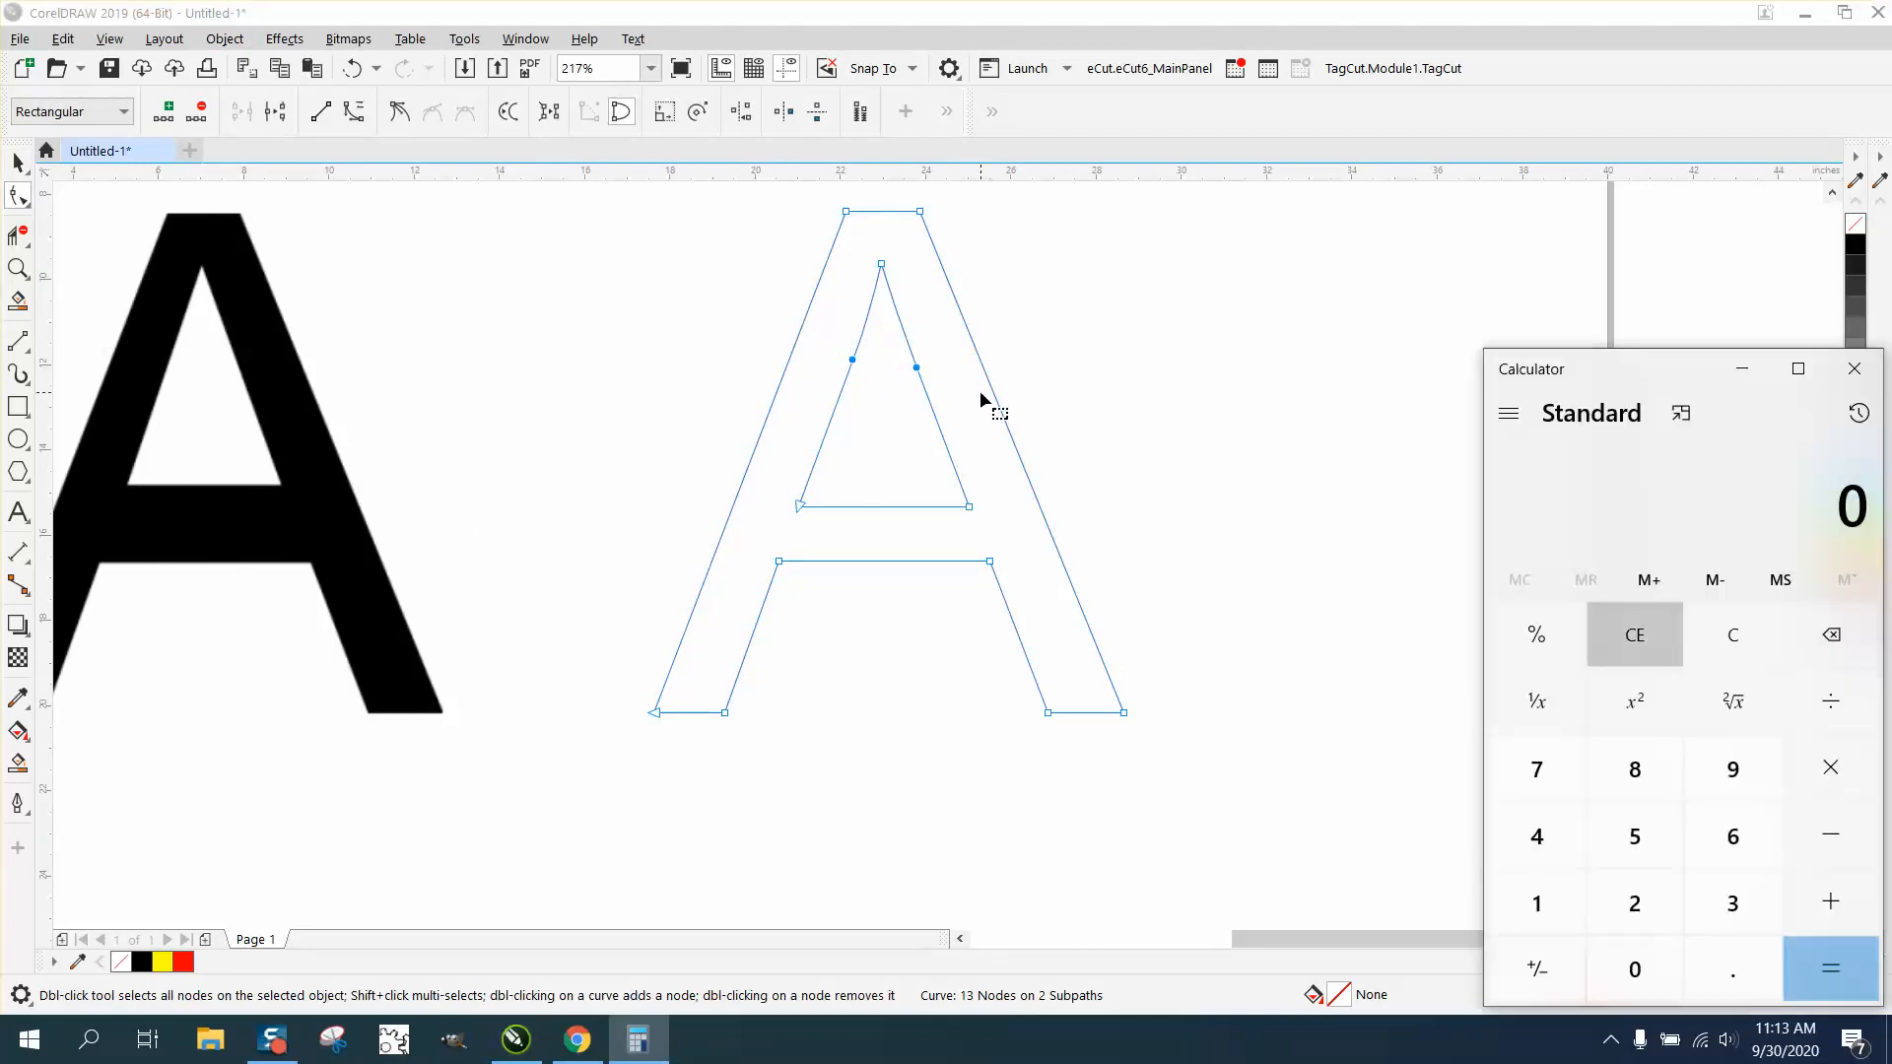
{"action": "left_click", "coordinate": [1858, 371]}
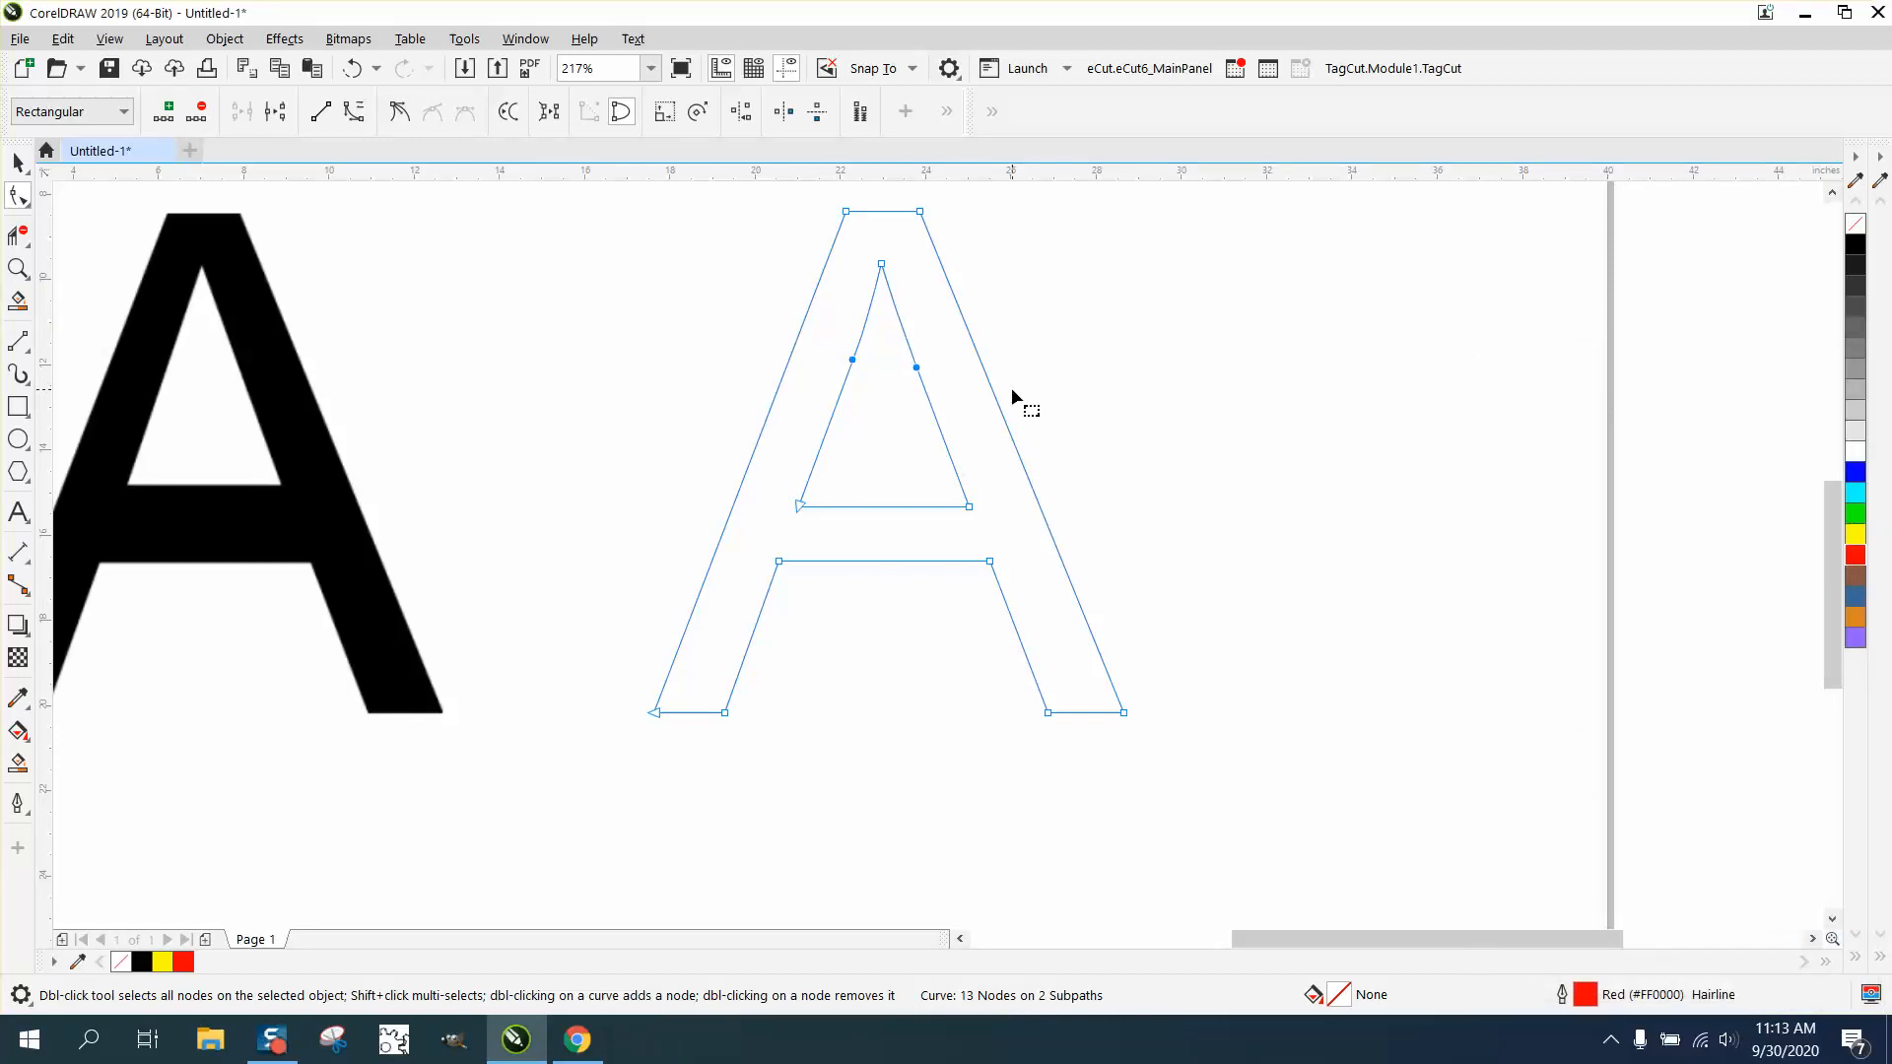
{"action": "key", "text": "Delete"}
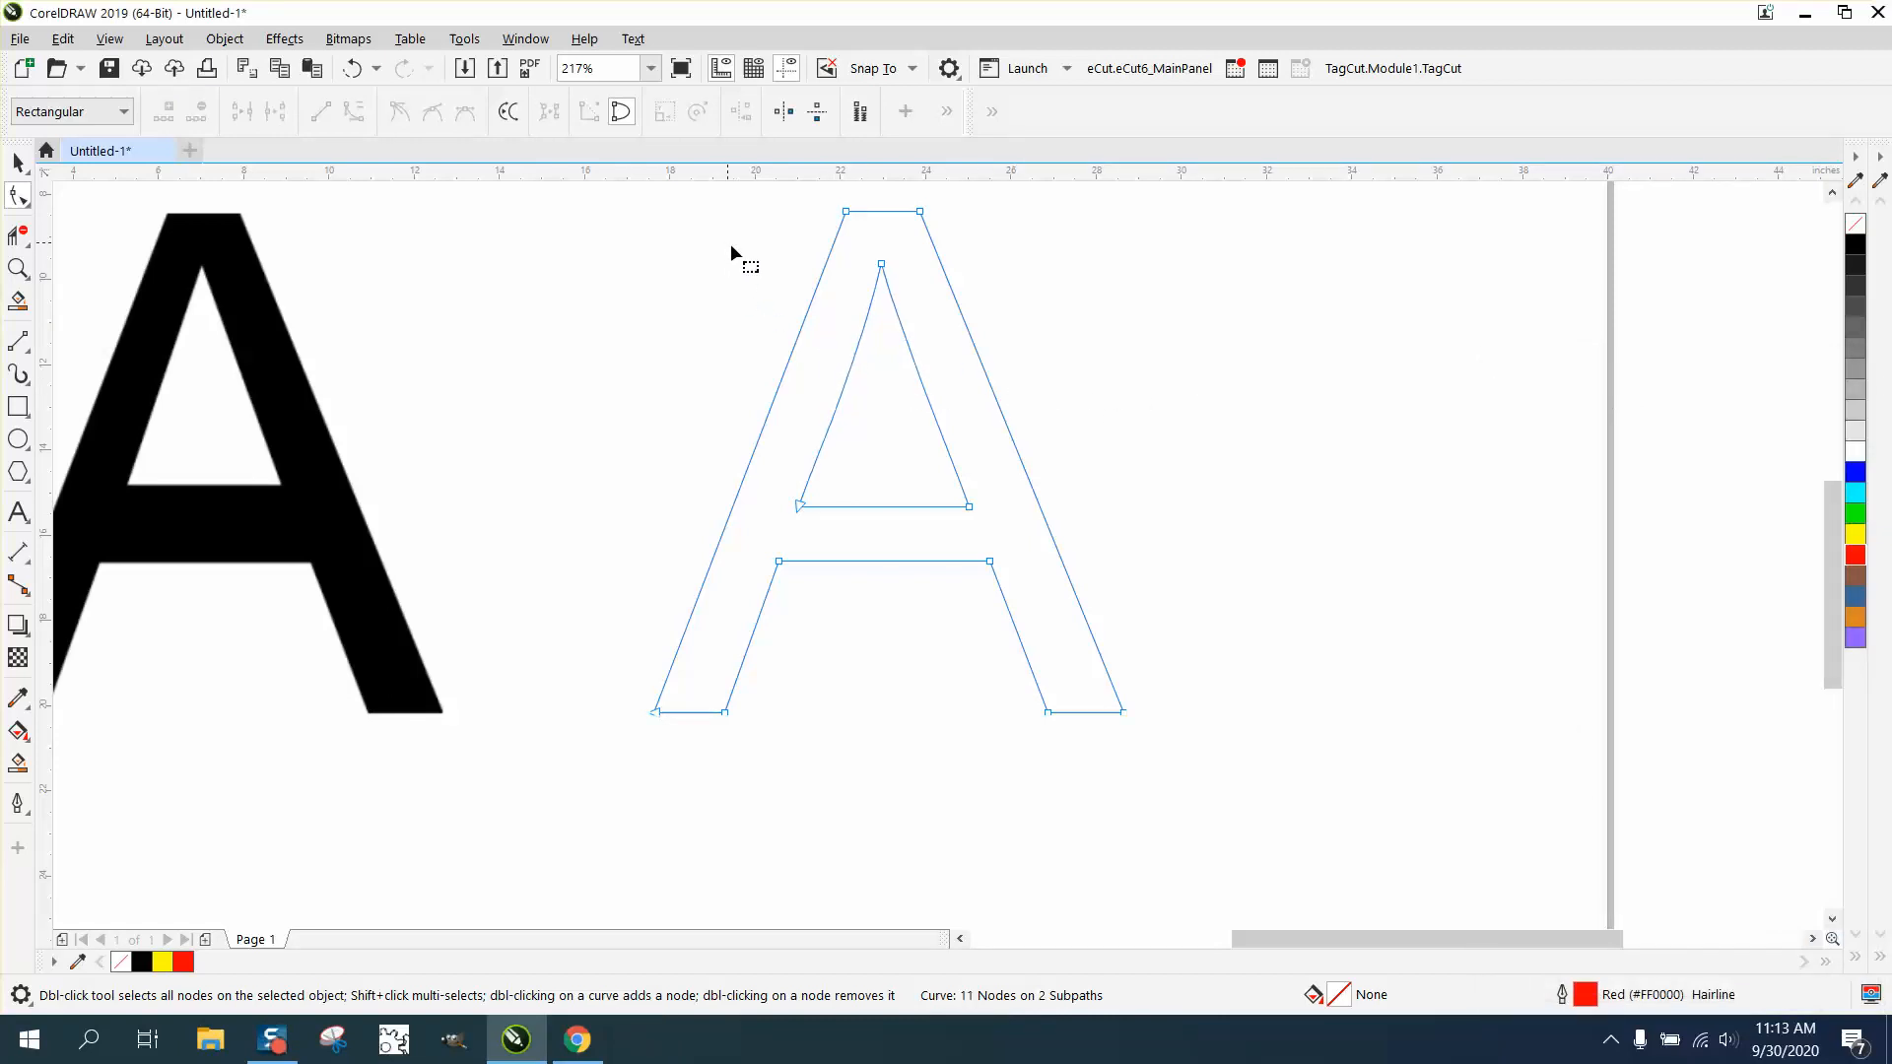
- Convert the sides of the outlined A's inner triangle to straight lines
{"action": "left_click_drag", "start_coordinate": [932, 498], "coordinate": [1015, 530]}
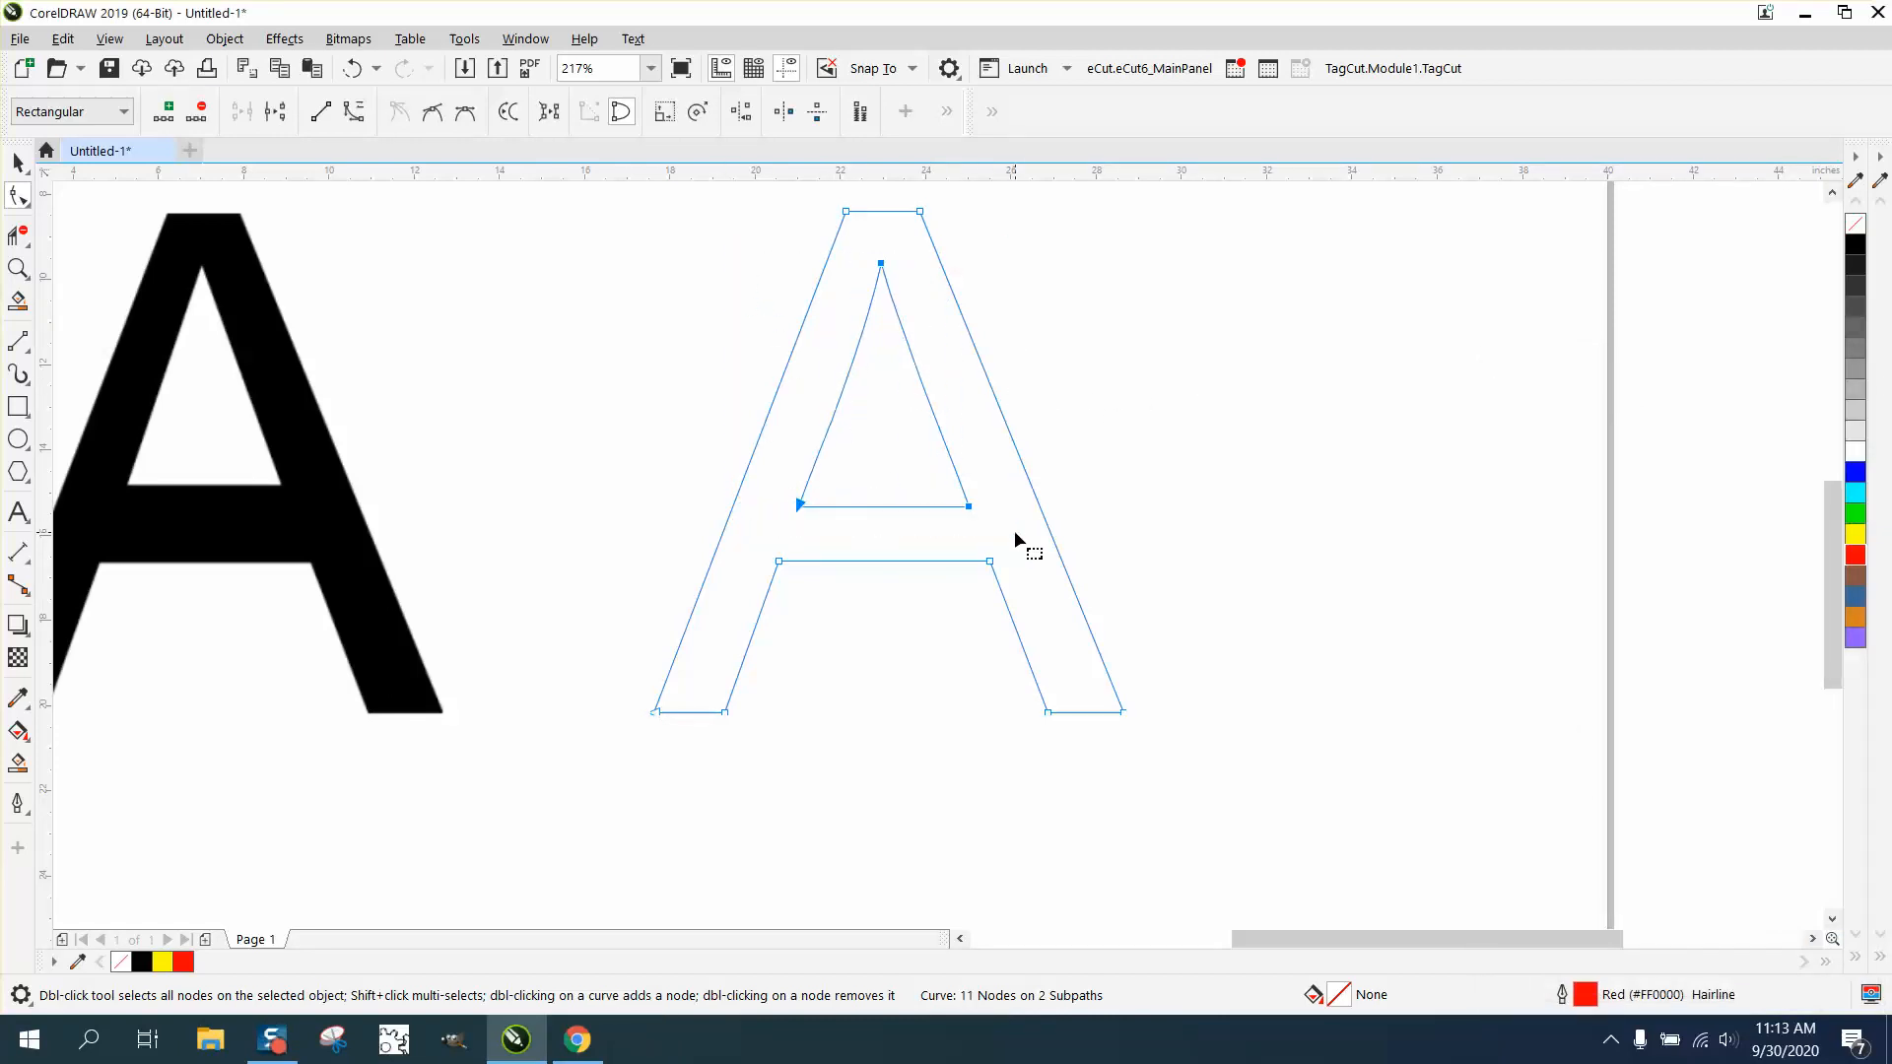
{"action": "right_click", "coordinate": [1049, 529]}
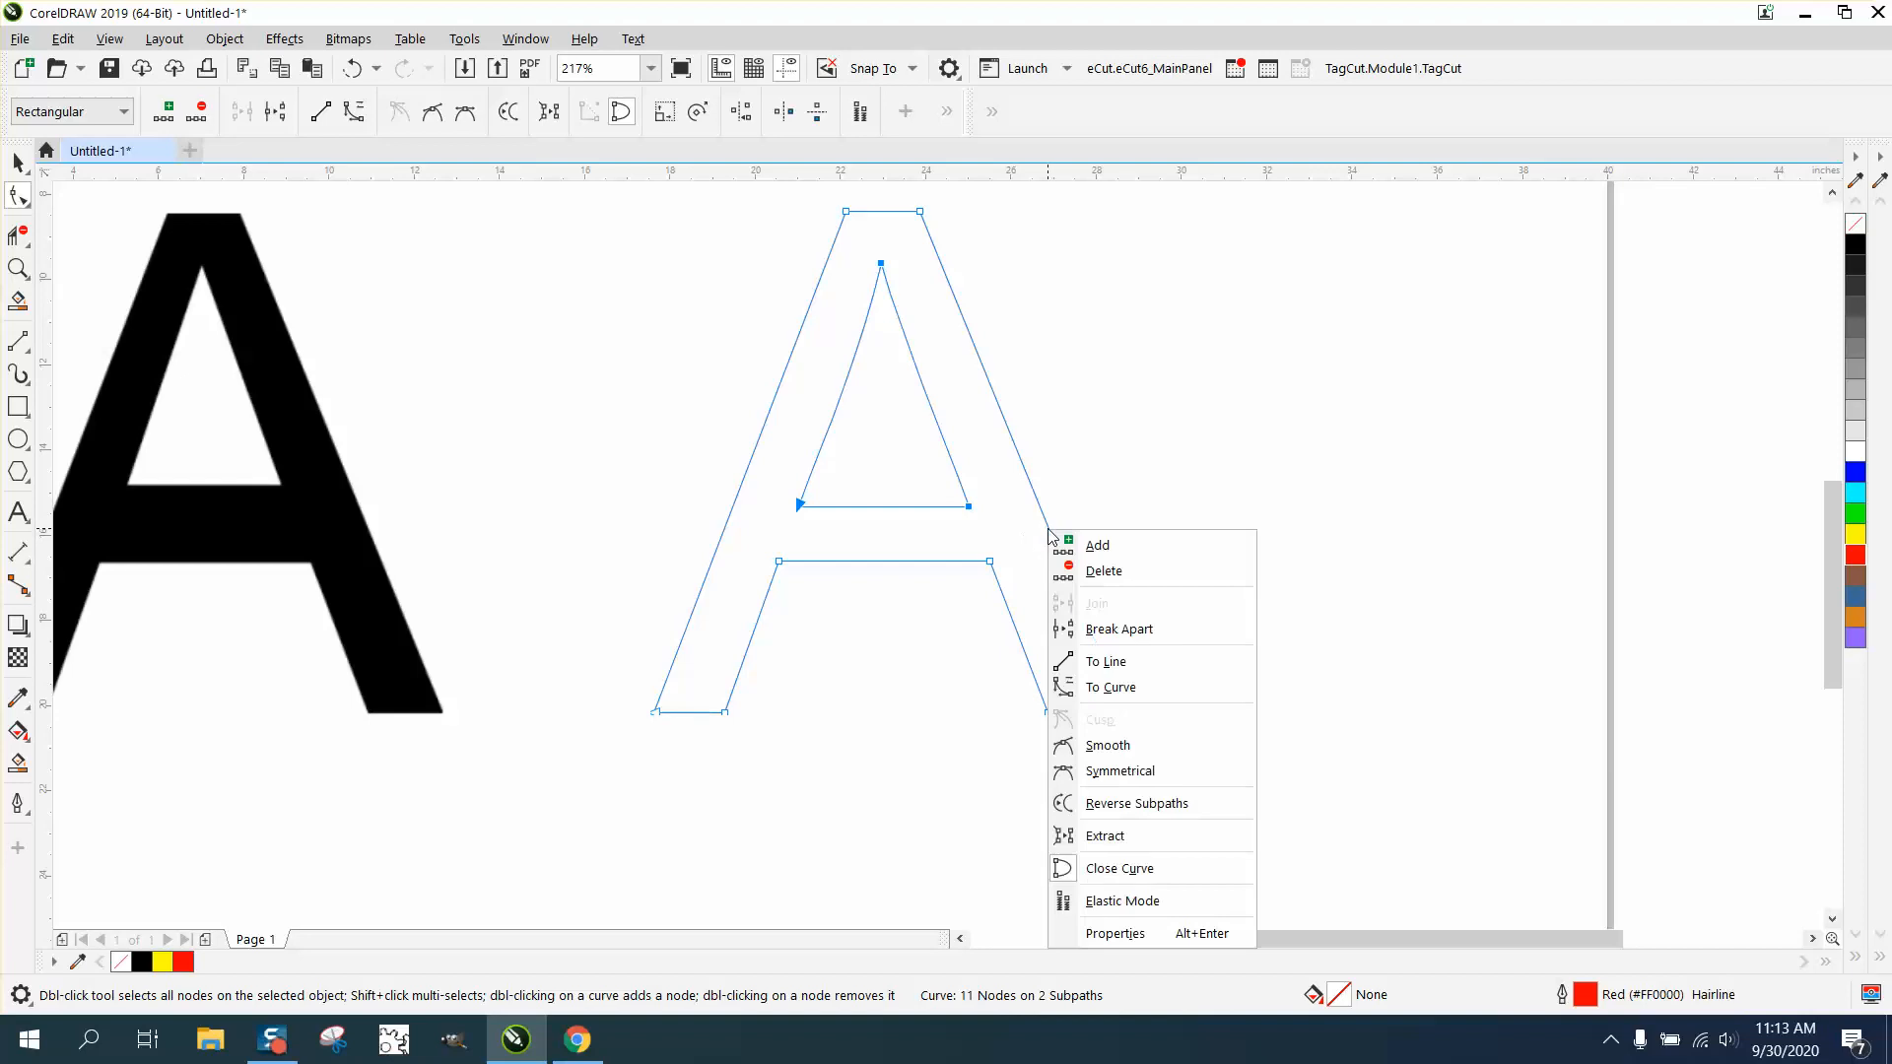
{"action": "left_click", "coordinate": [1114, 663]}
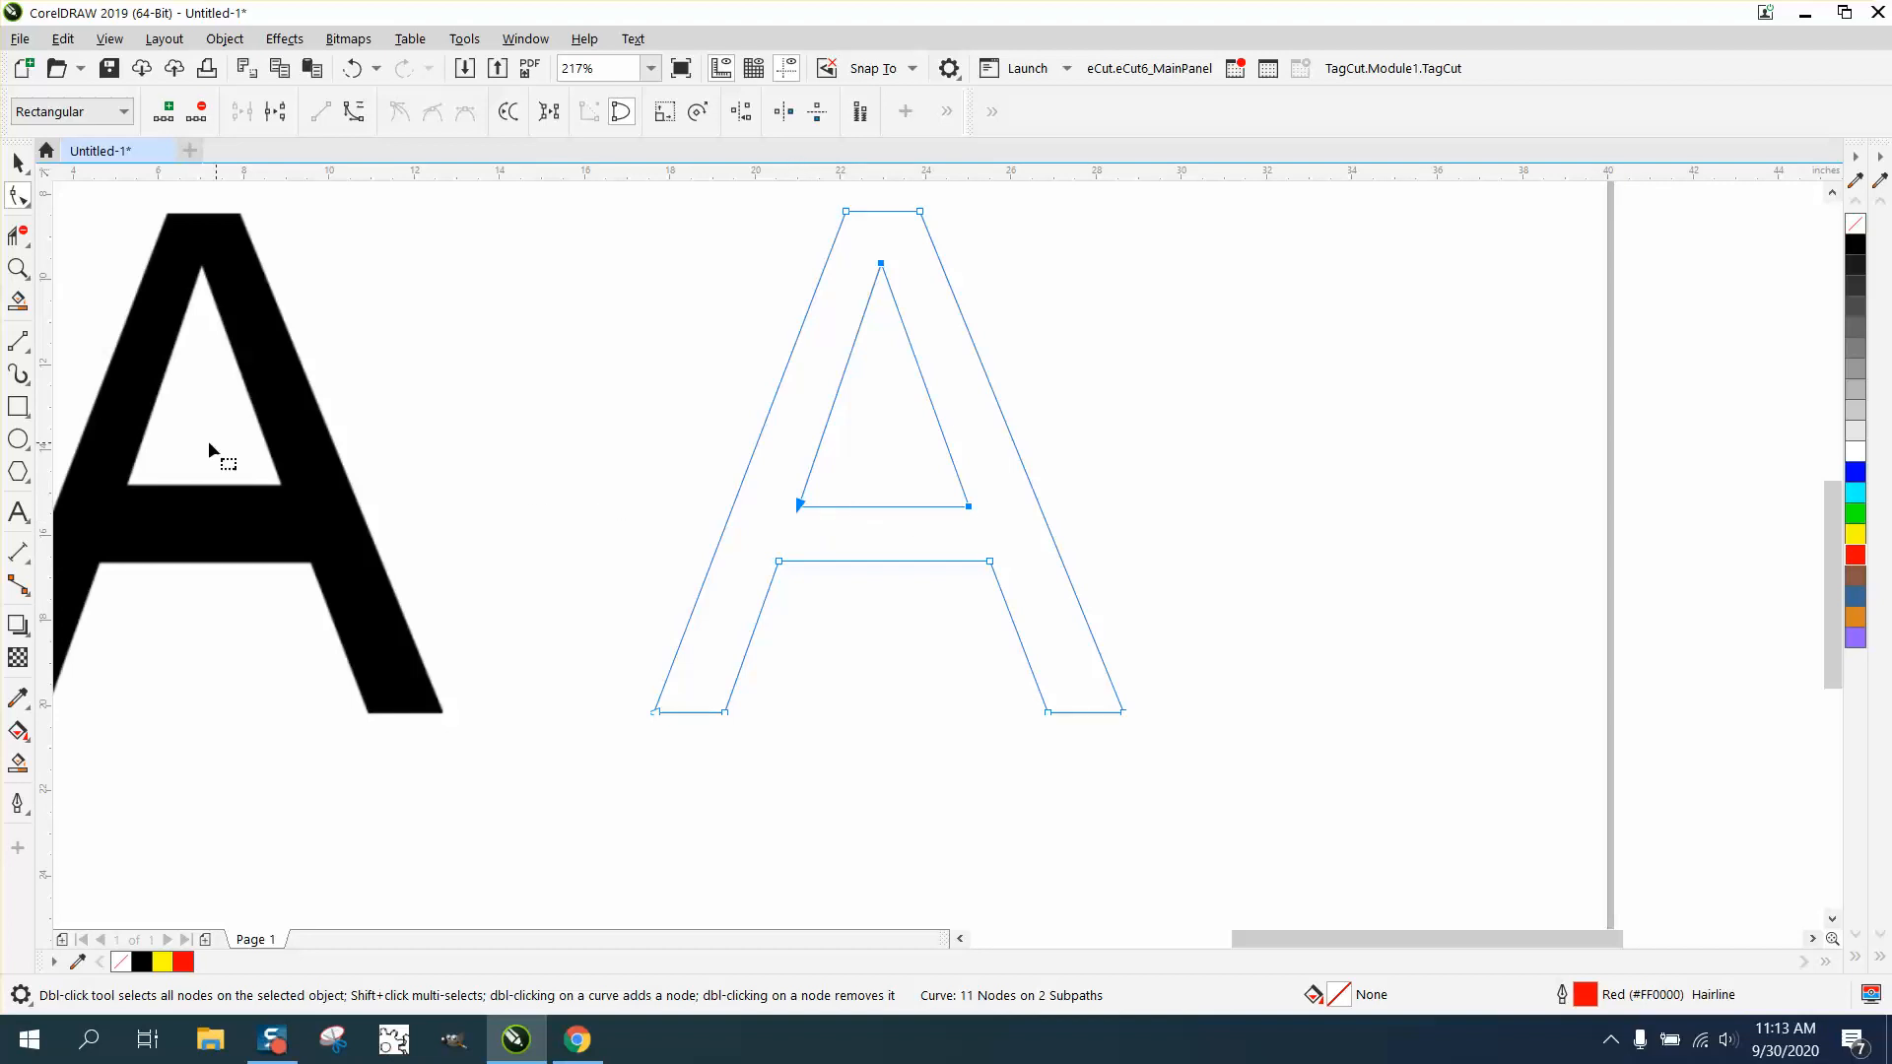
- Move the bitmap A beside the outlined A, level with it, at about X 10.47 and Y -14.25 inches
{"action": "left_click", "coordinate": [18, 162]}
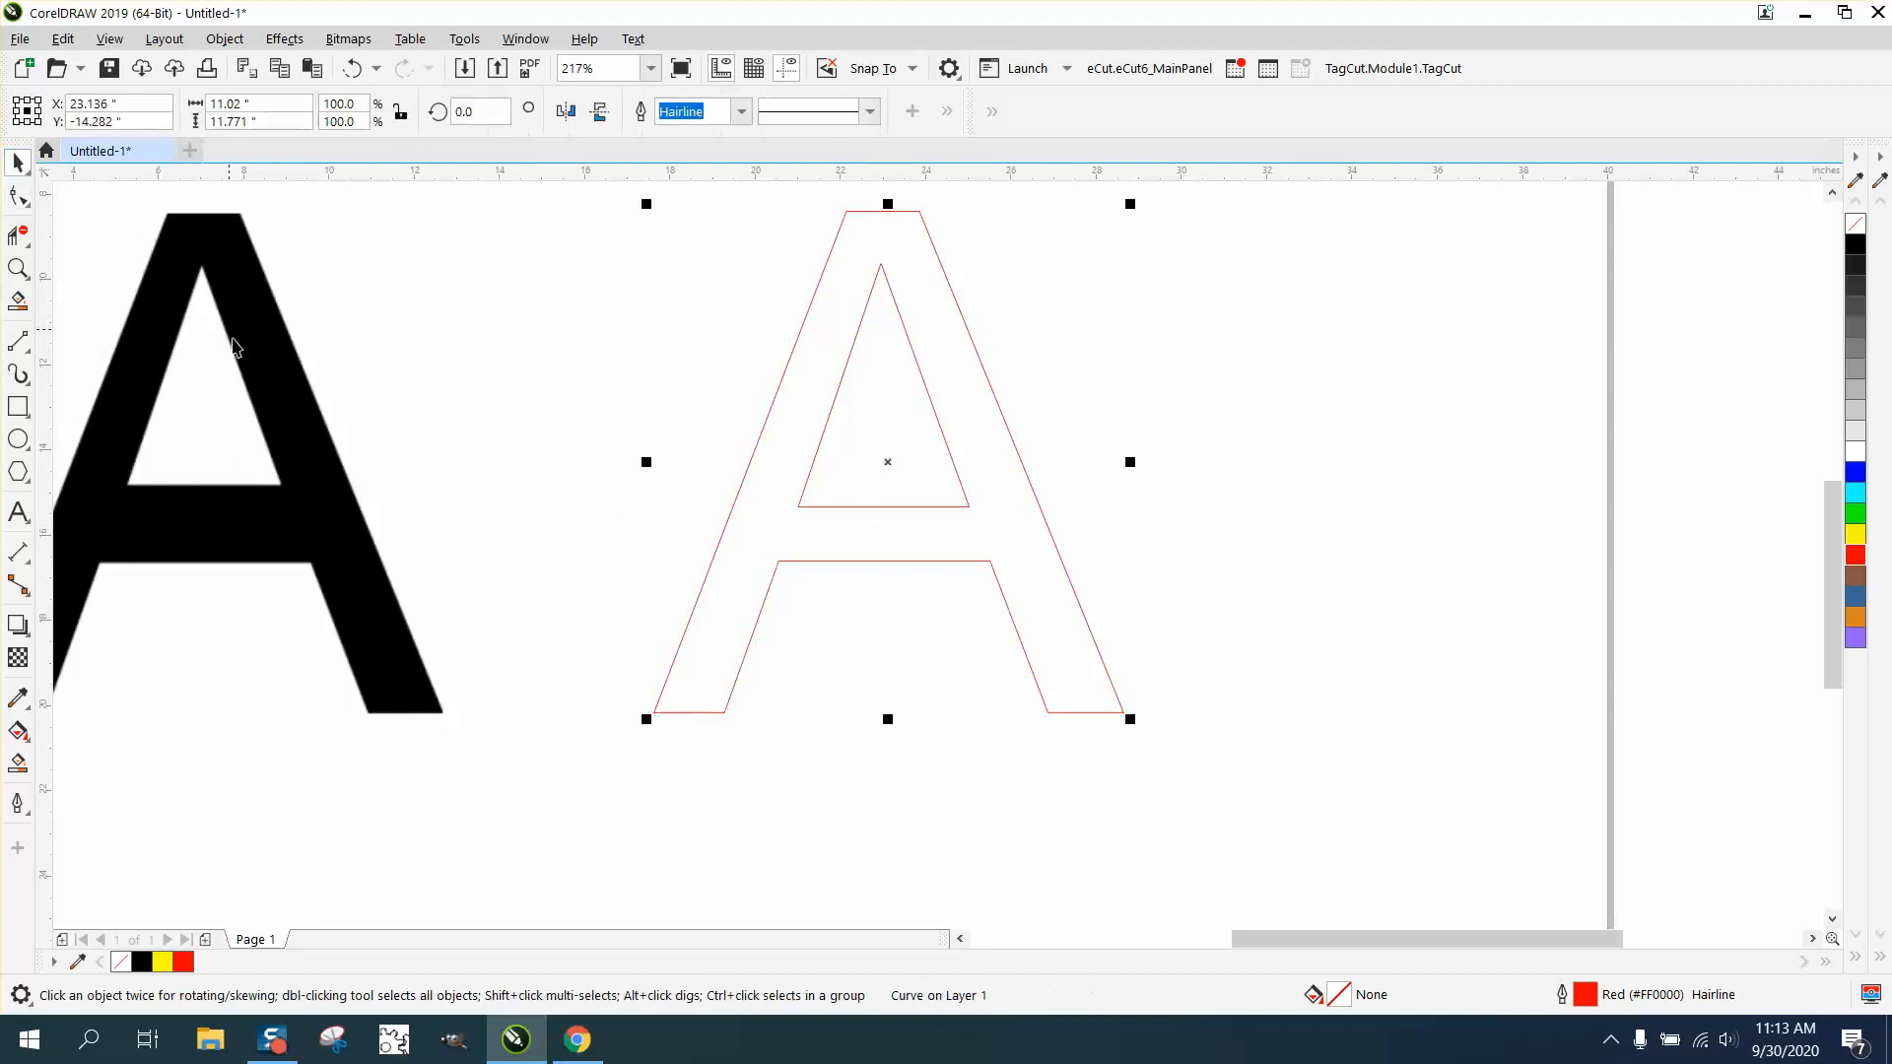
{"action": "left_click", "coordinate": [278, 397]}
{"action": "left_click_drag", "start_coordinate": [457, 461], "coordinate": [439, 432]}
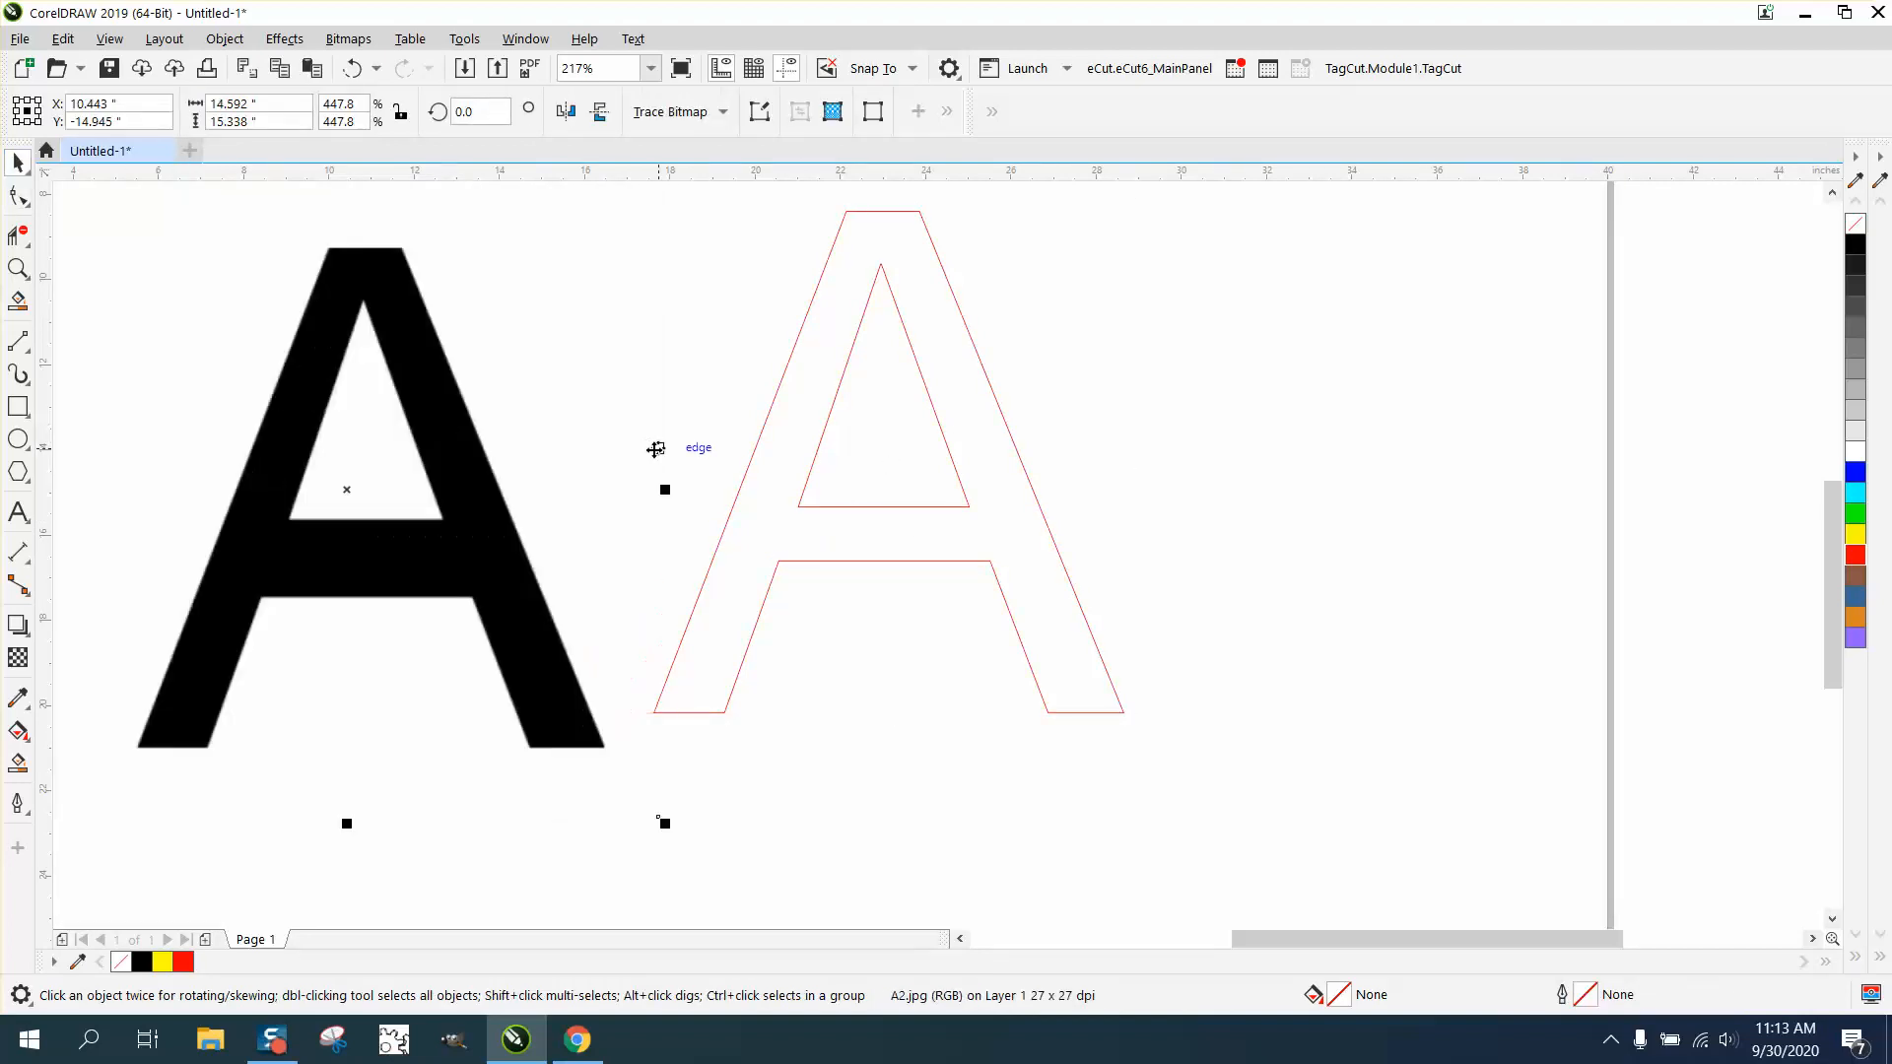
{"action": "left_click_drag", "start_coordinate": [410, 486], "coordinate": [414, 456]}
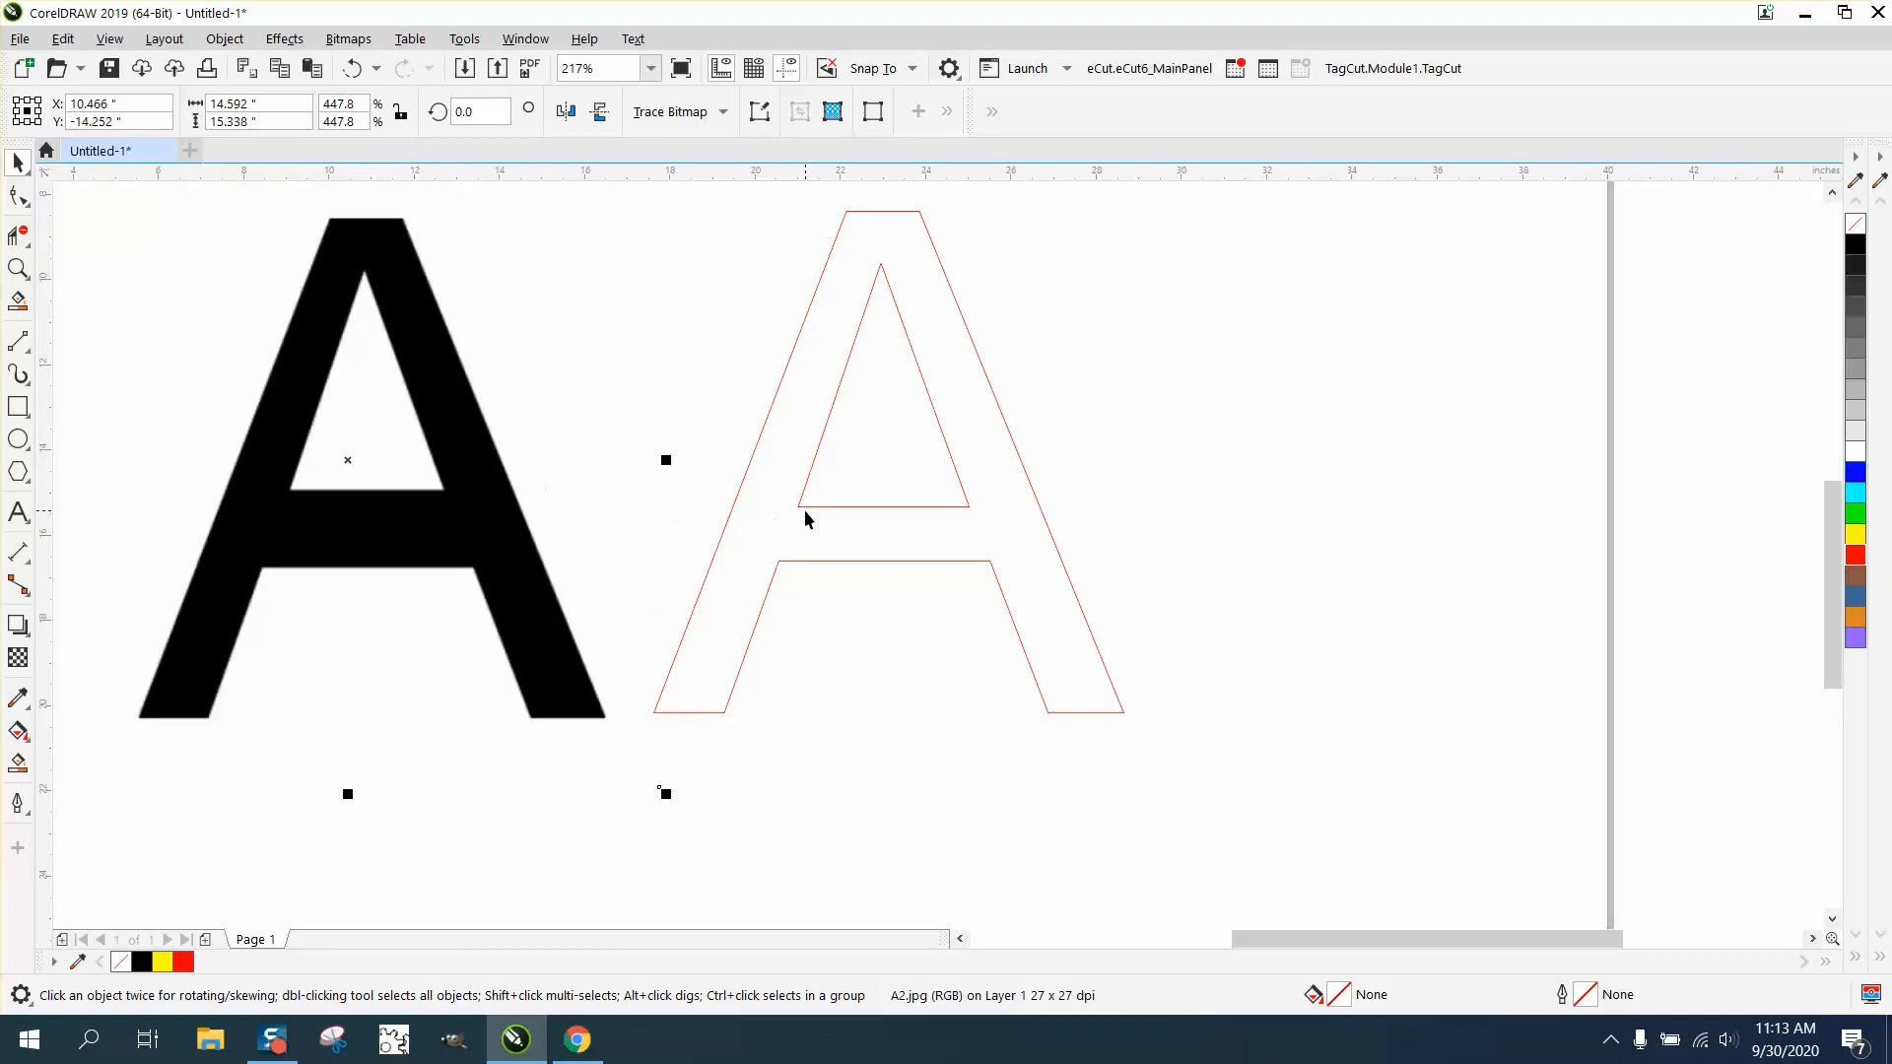
- Break the outlined A's inner triangle apart at its two lower corner nodes
{"action": "left_click", "coordinate": [18, 268]}
{"action": "left_click_drag", "start_coordinate": [706, 444], "coordinate": [1212, 663]}
{"action": "left_click", "coordinate": [18, 196]}
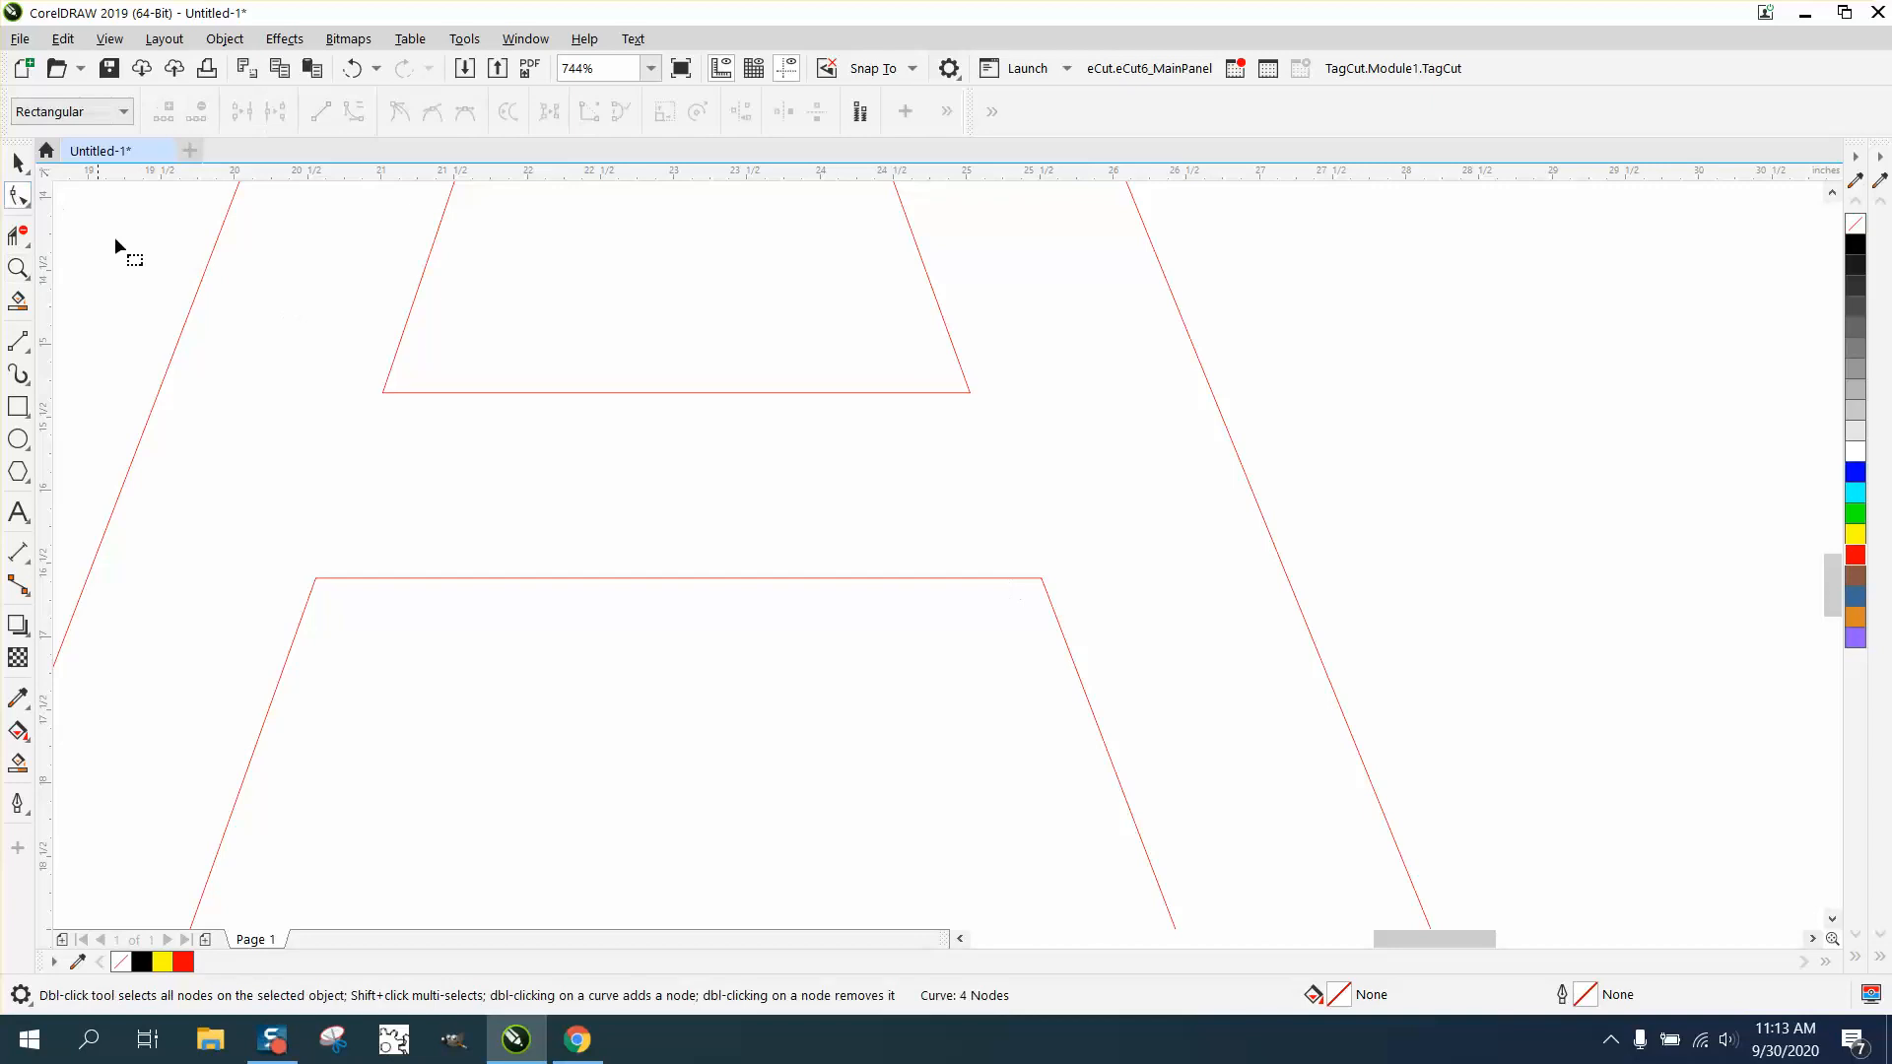
{"action": "left_click", "coordinate": [401, 391]}
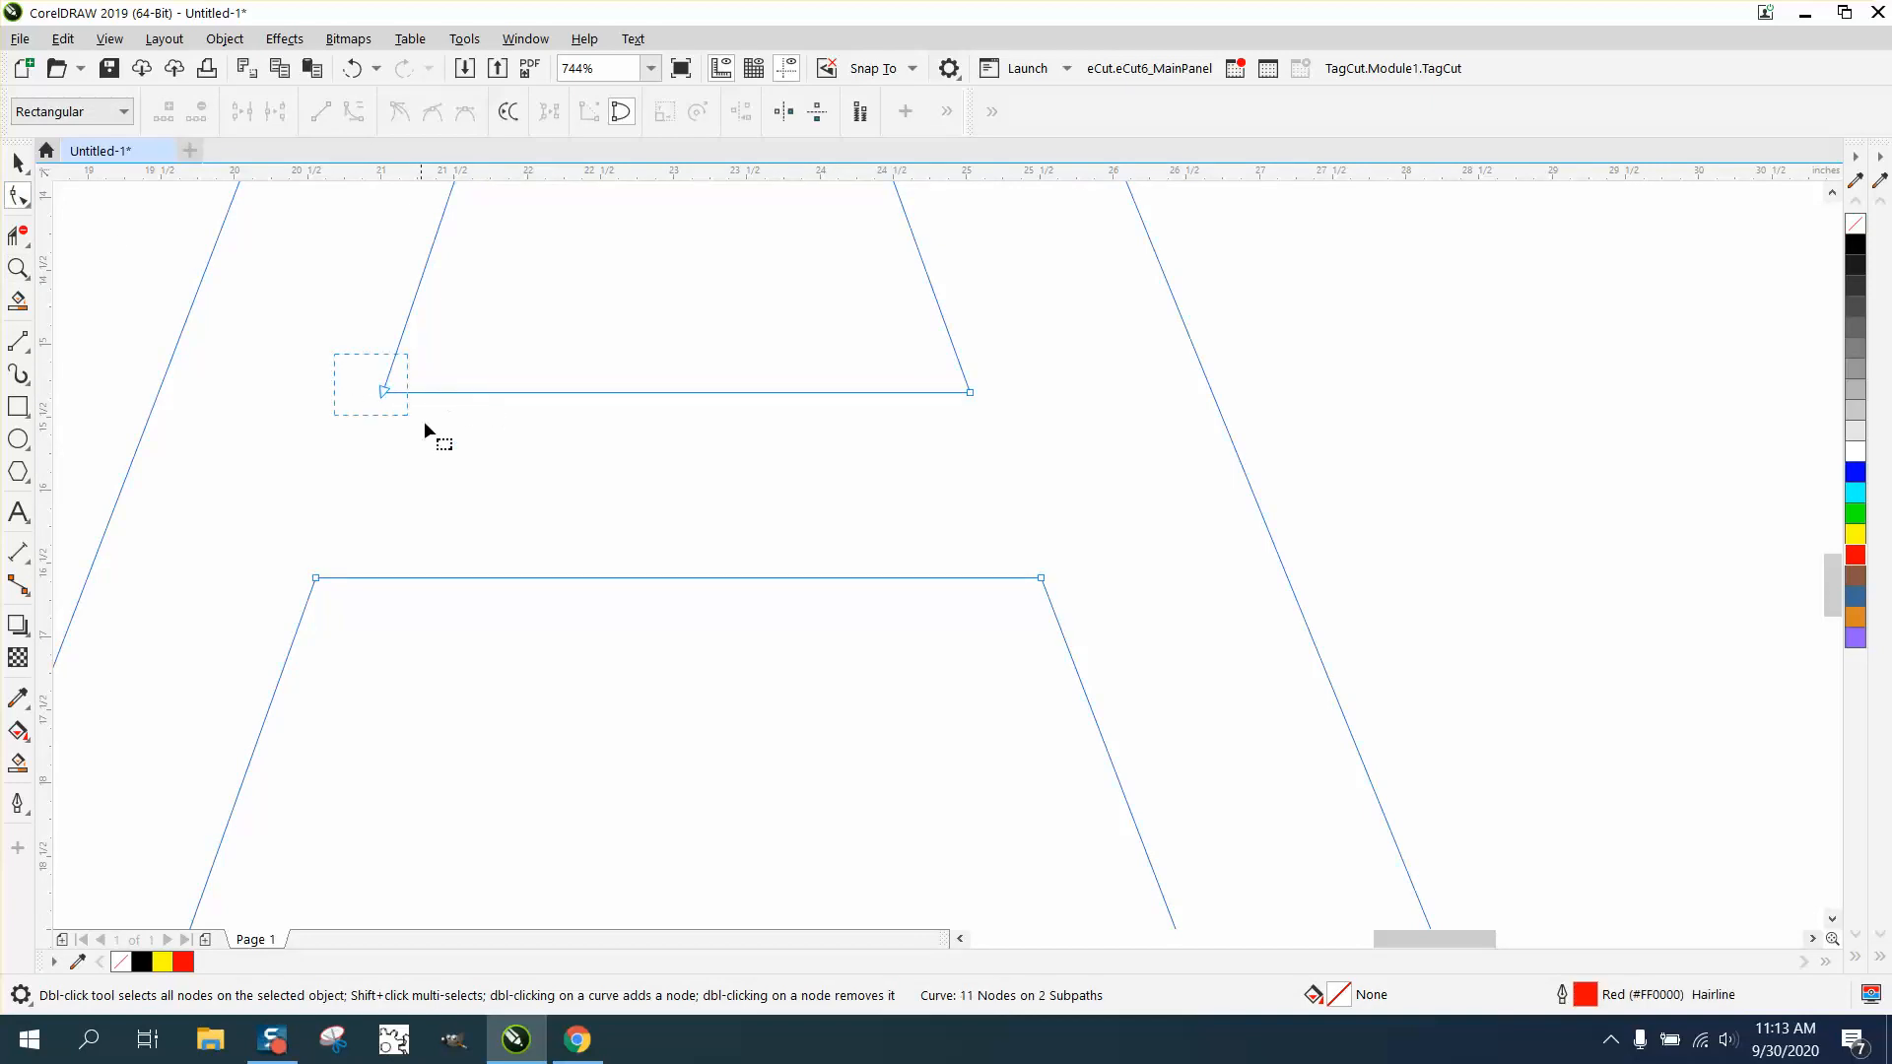
{"action": "left_click_drag", "start_coordinate": [1033, 440], "coordinate": [1033, 439]}
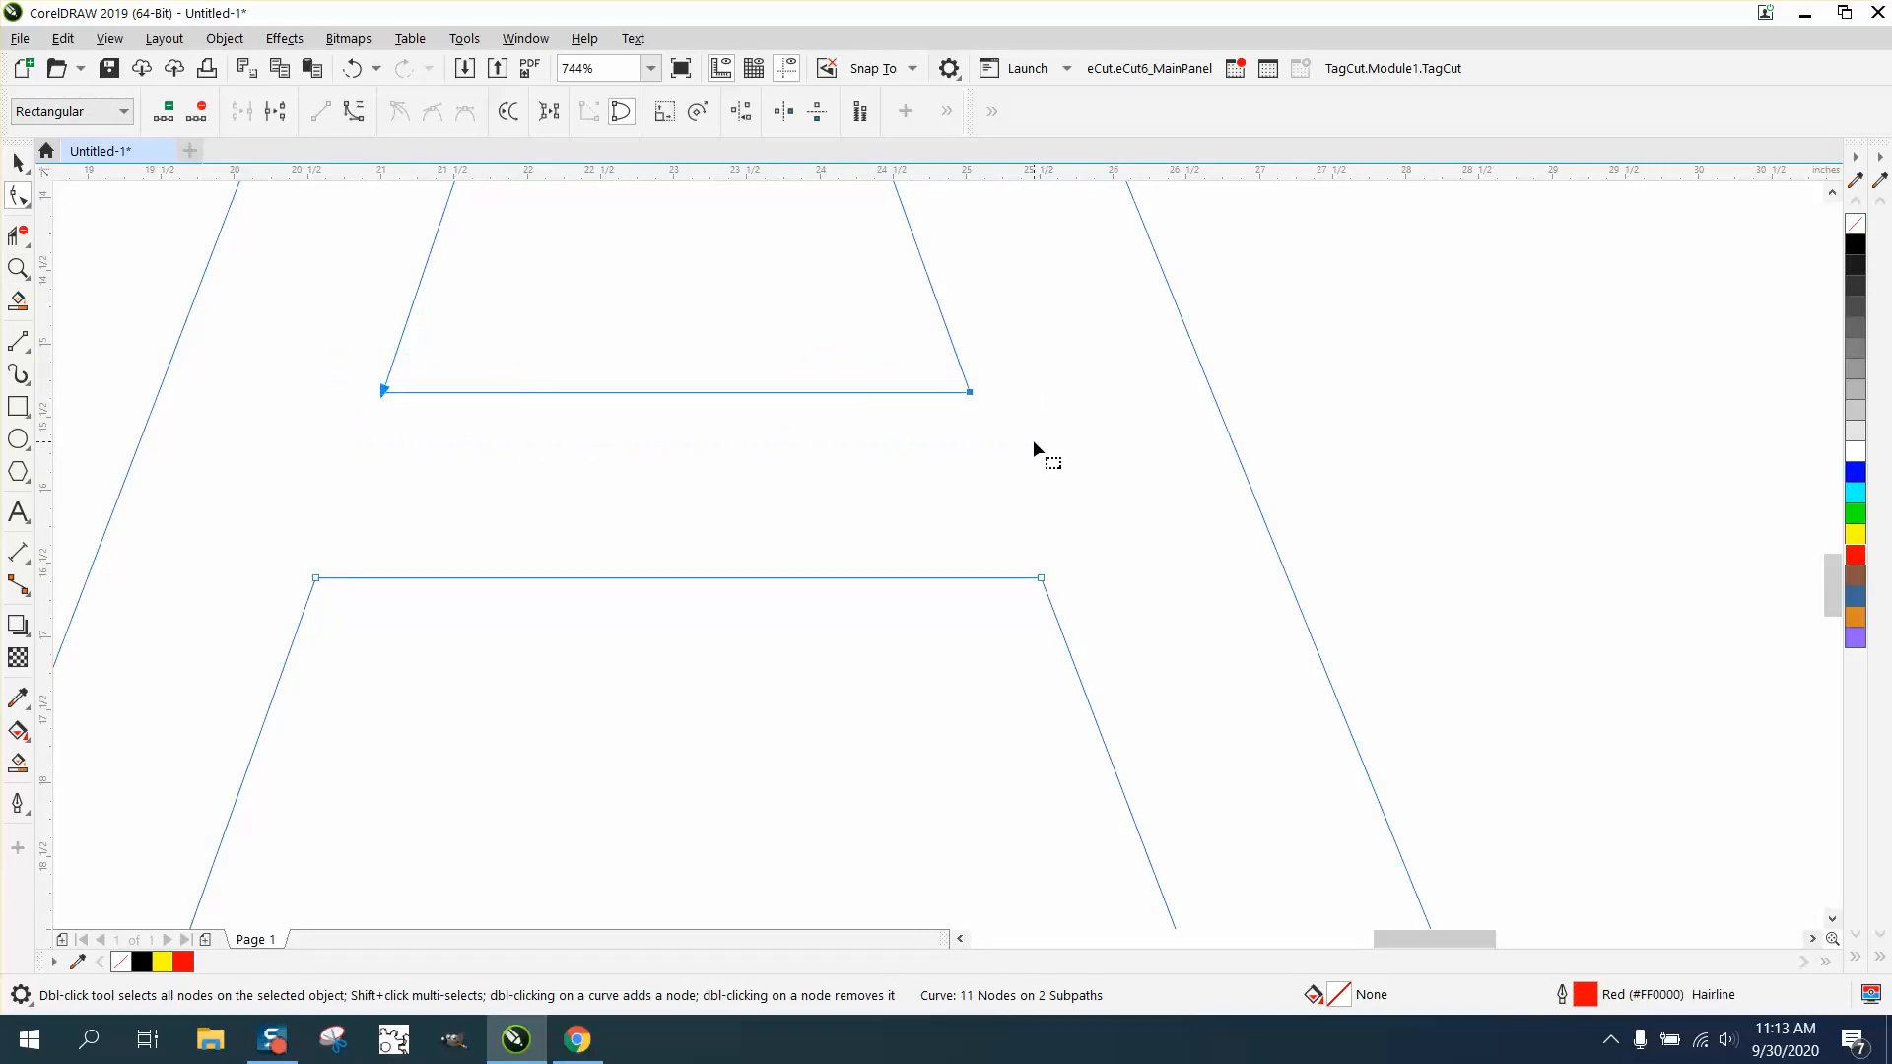
{"action": "right_click", "coordinate": [970, 395]}
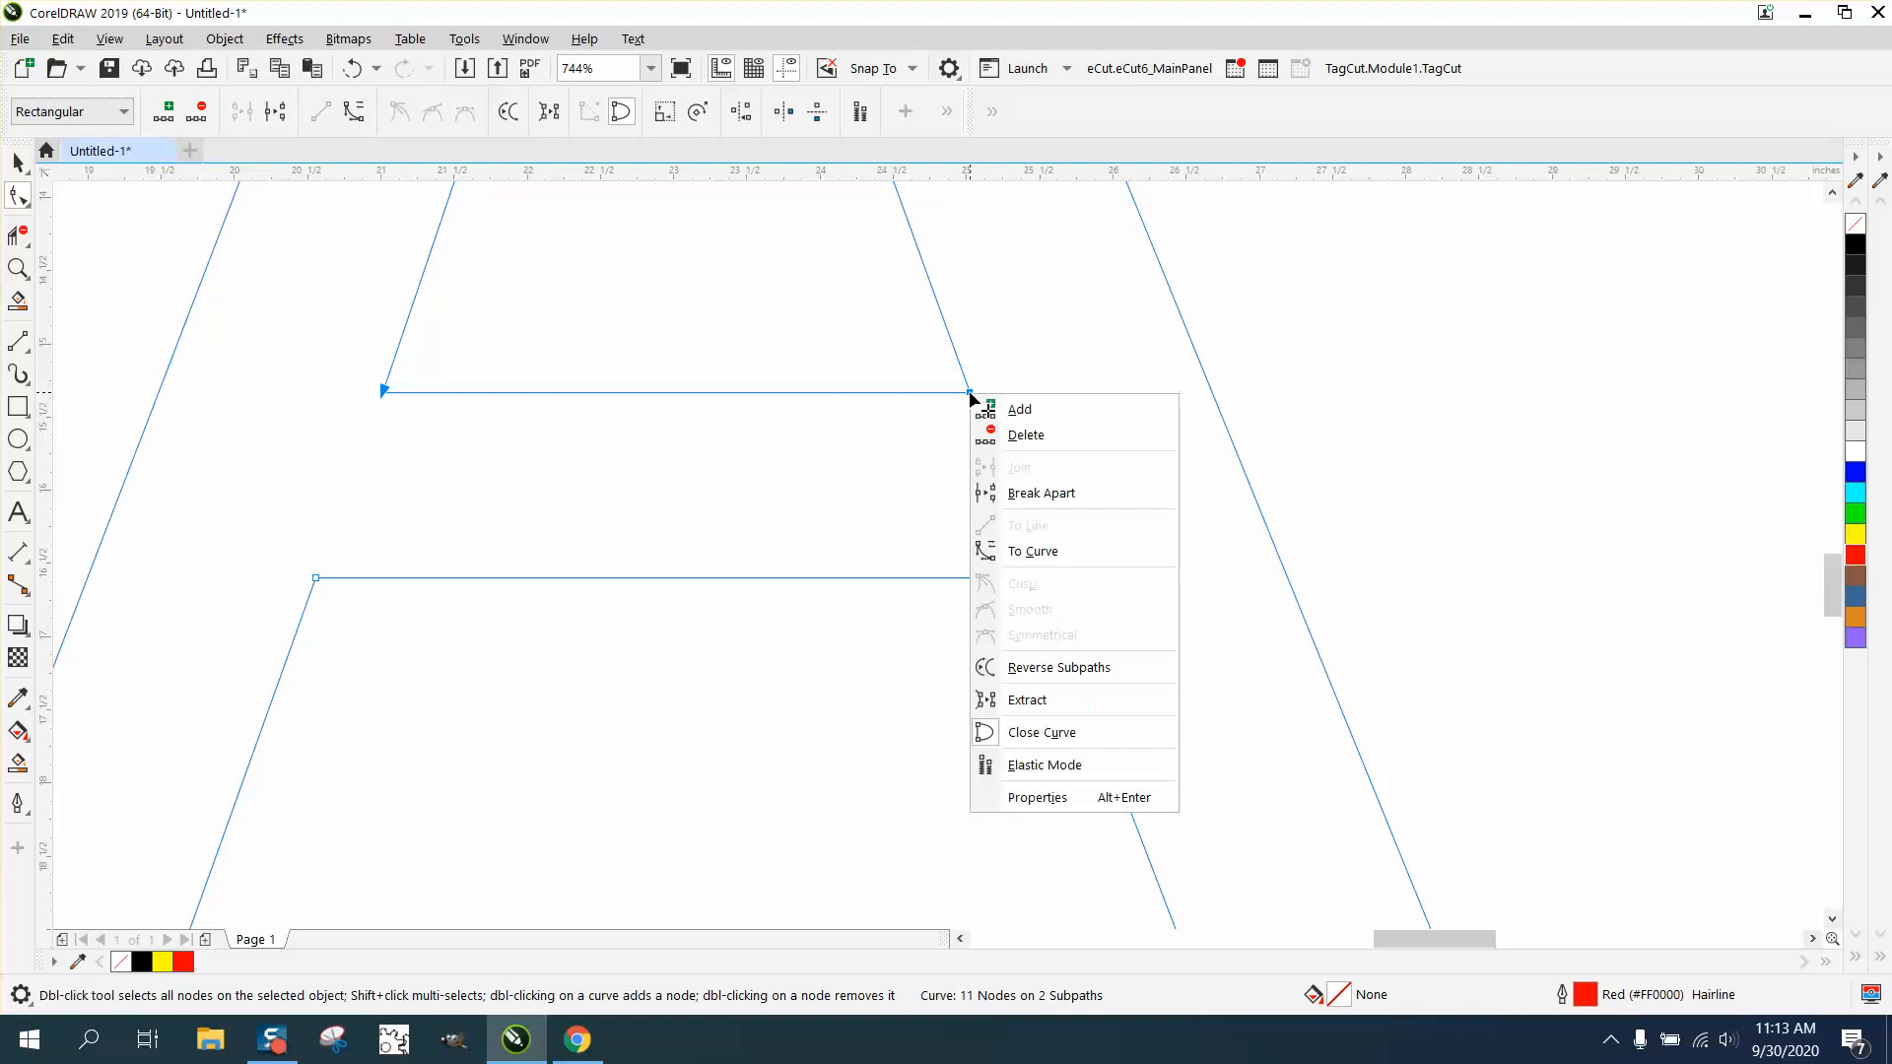
{"action": "left_click", "coordinate": [1035, 494]}
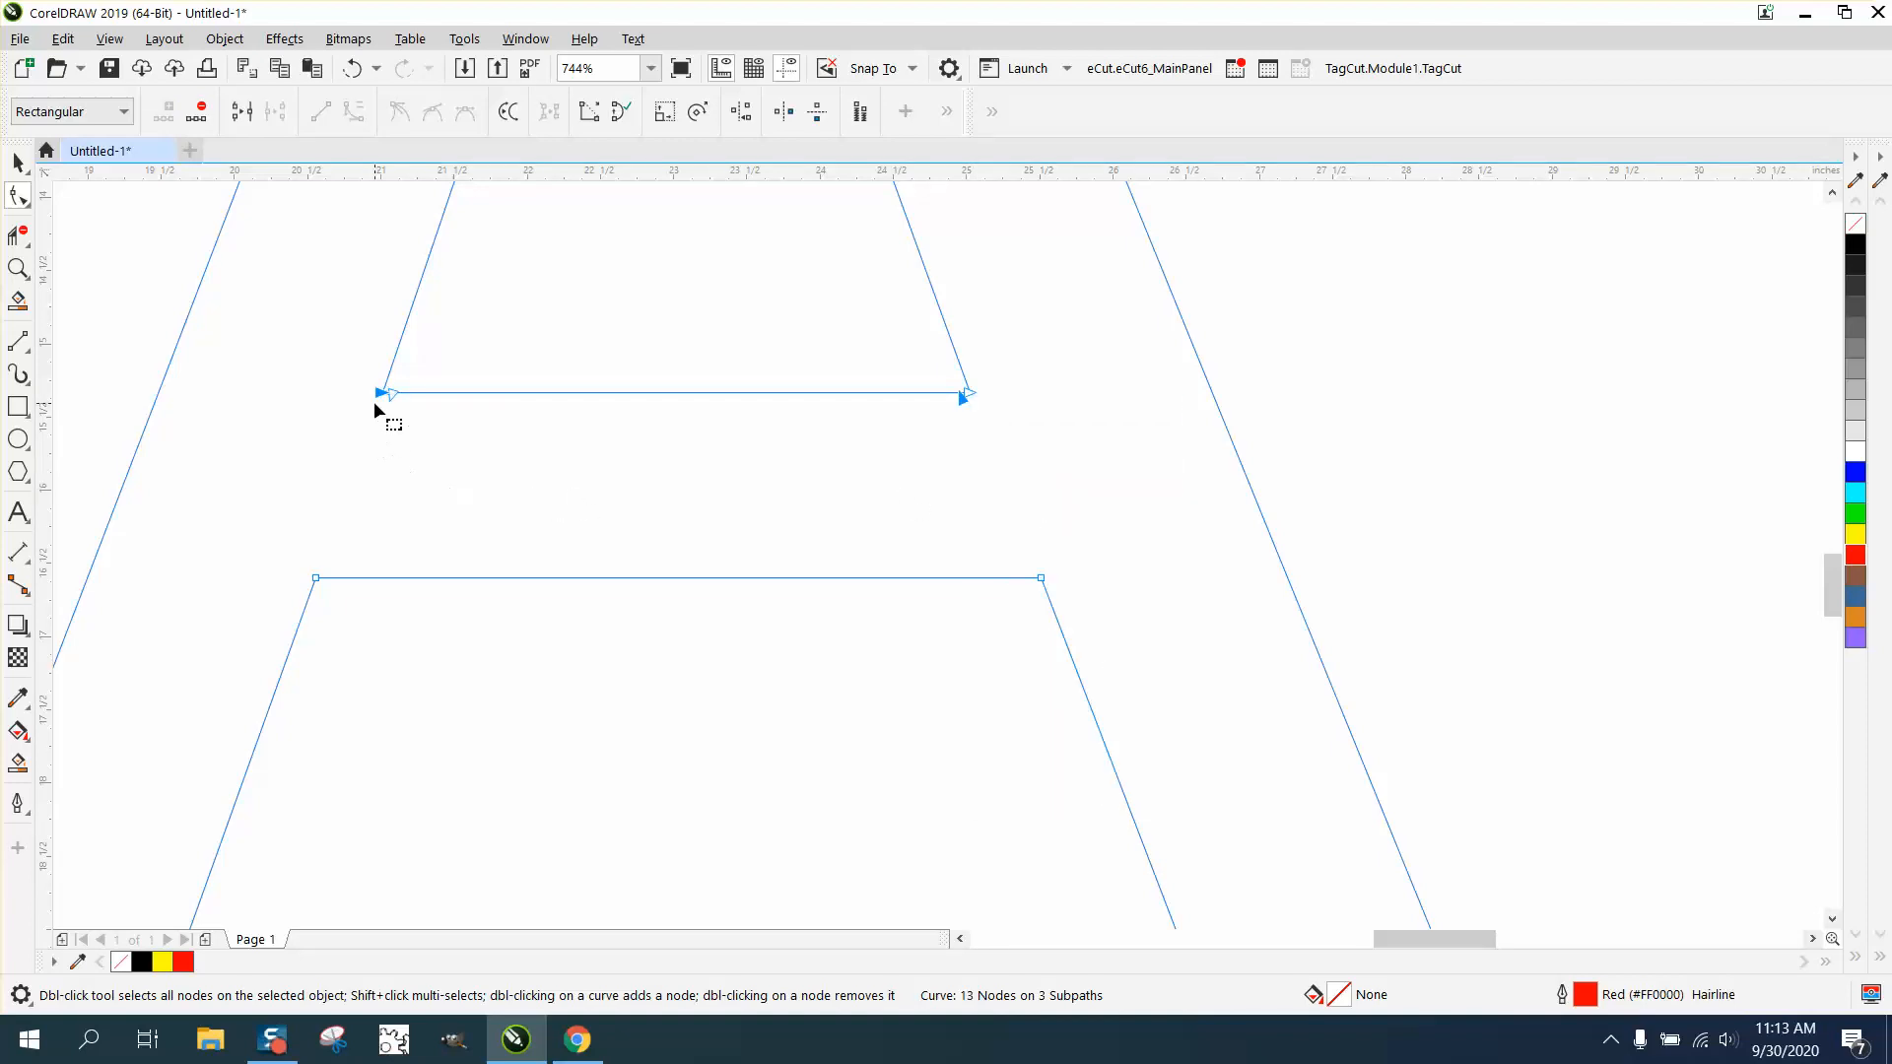
- Set the nudge distance to .5 inches and nudge the left end of the inner triangle's detached base line upward
{"action": "left_click", "coordinate": [18, 163]}
{"action": "left_click", "coordinate": [144, 230]}
{"action": "left_click", "coordinate": [669, 114]}
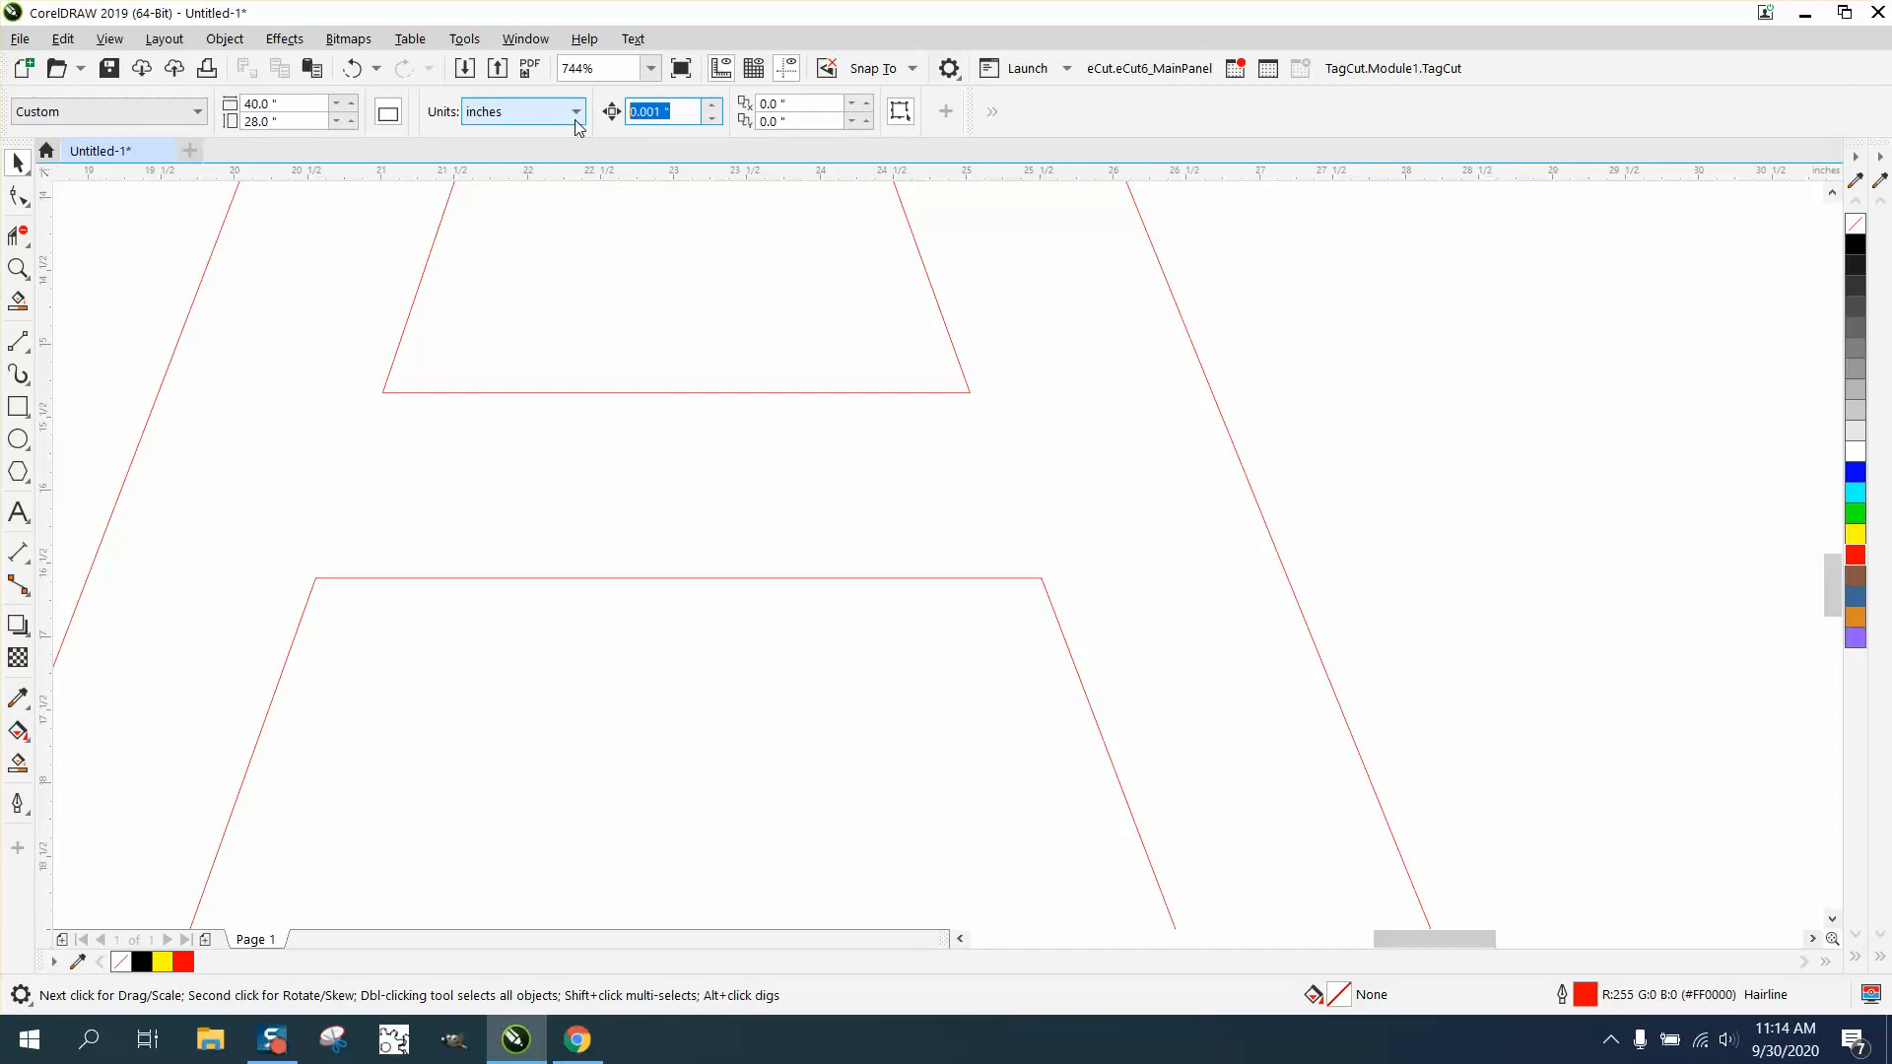
{"action": "type", "text": ".5"}
{"action": "left_click", "coordinate": [19, 196]}
{"action": "left_click", "coordinate": [404, 392]}
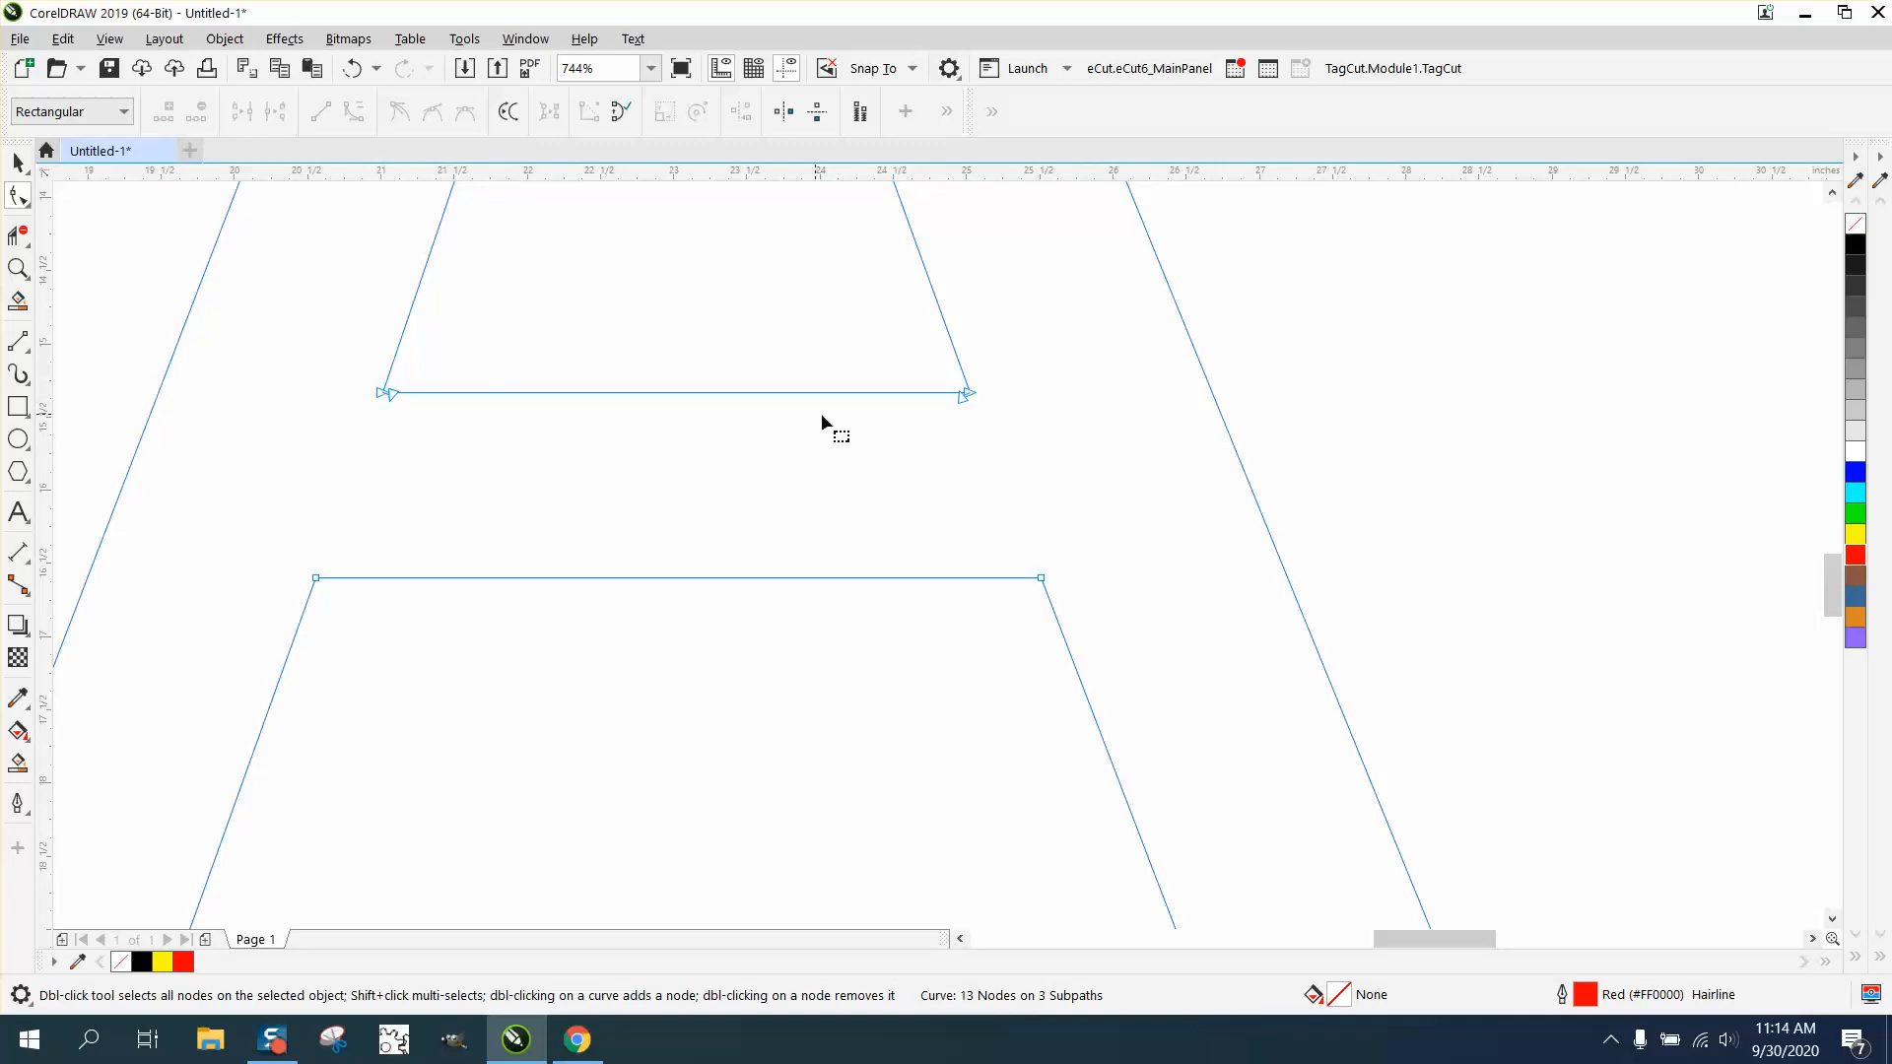
{"action": "left_click", "coordinate": [380, 394]}
{"action": "key", "text": "Up"}
{"action": "key", "text": "Up"}
{"action": "key", "text": "Up"}
{"action": "key", "text": "Up"}
{"action": "key", "text": "Up"}
- Nudge the right end of the inner triangle's base line up until the line is horizontal
{"action": "left_click", "coordinate": [972, 395]}
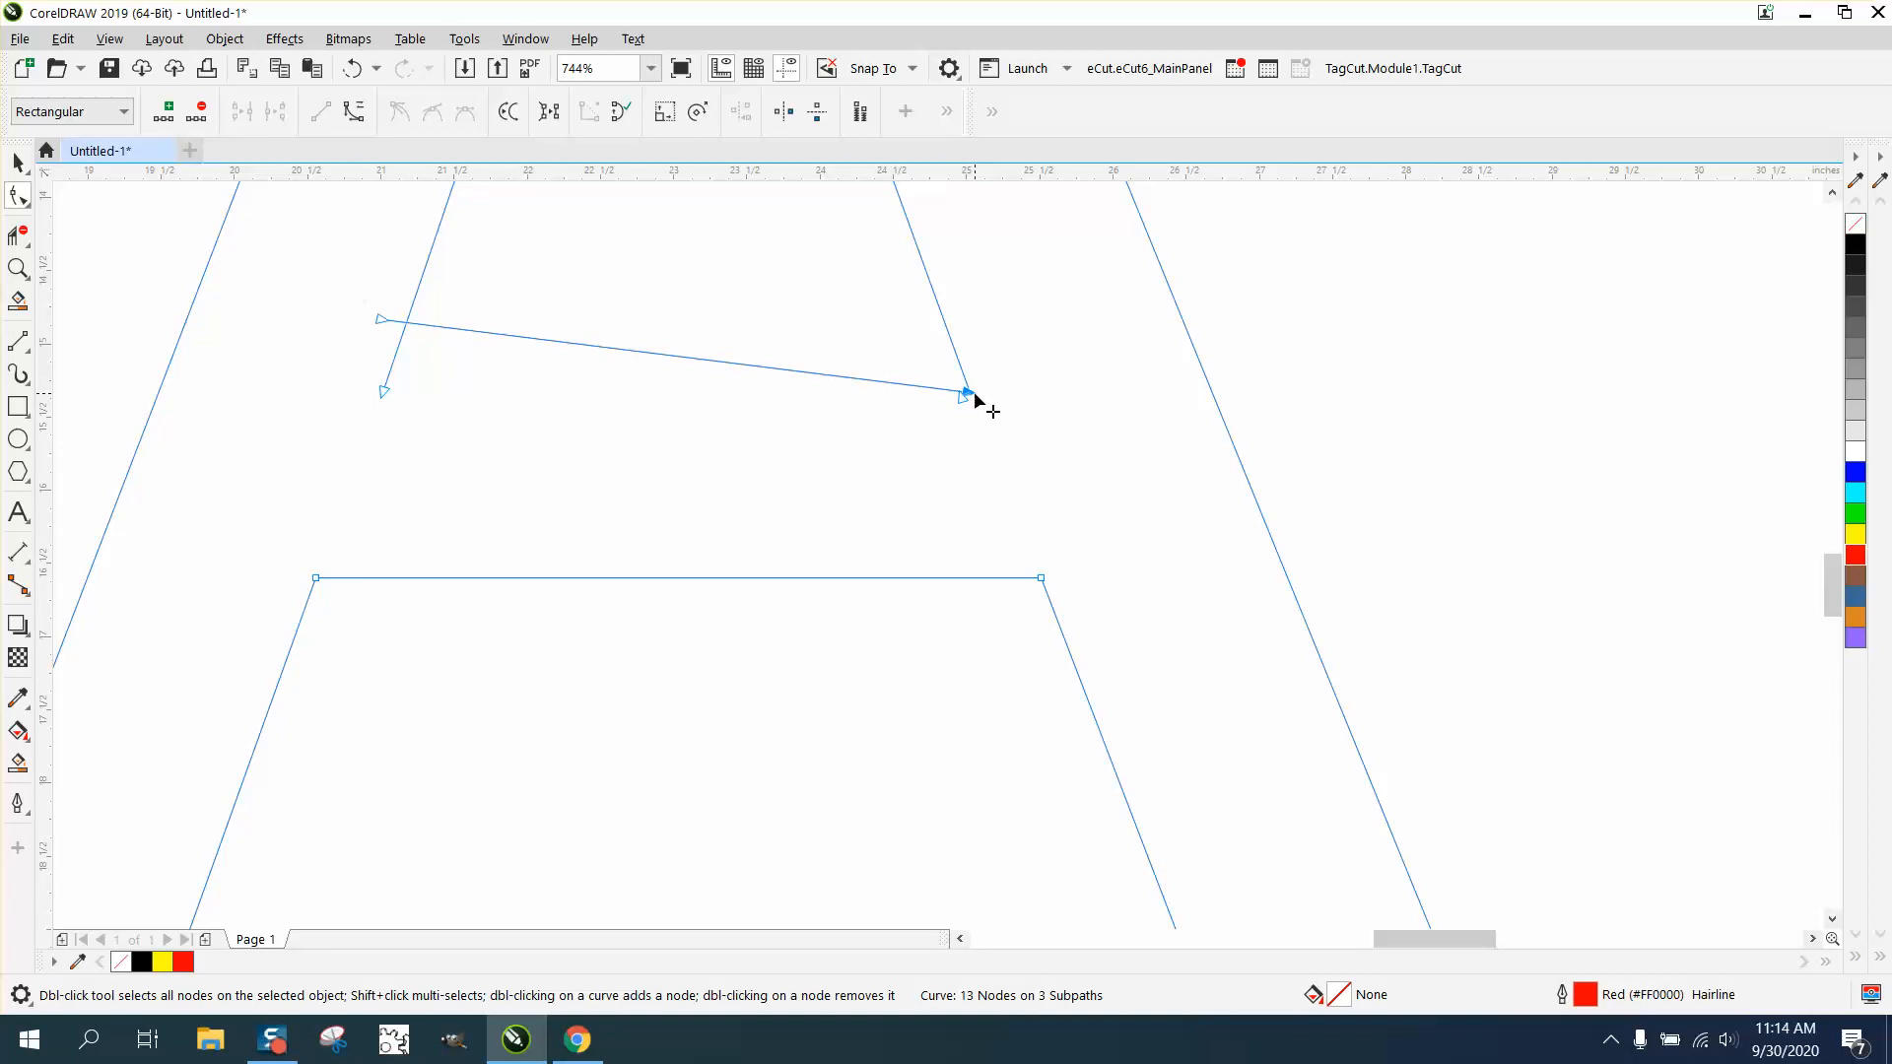
{"action": "key", "text": "Up"}
{"action": "key", "text": "Up"}
{"action": "key", "text": "Up"}
{"action": "key", "text": "Up"}
{"action": "key", "text": "Up"}
- Trim the four overhanging segments at the lower corners of the inner triangle with the virtual segment delete tool
{"action": "scroll", "coordinate": [976, 396], "scroll_direction": "down", "scroll_amount": 4}
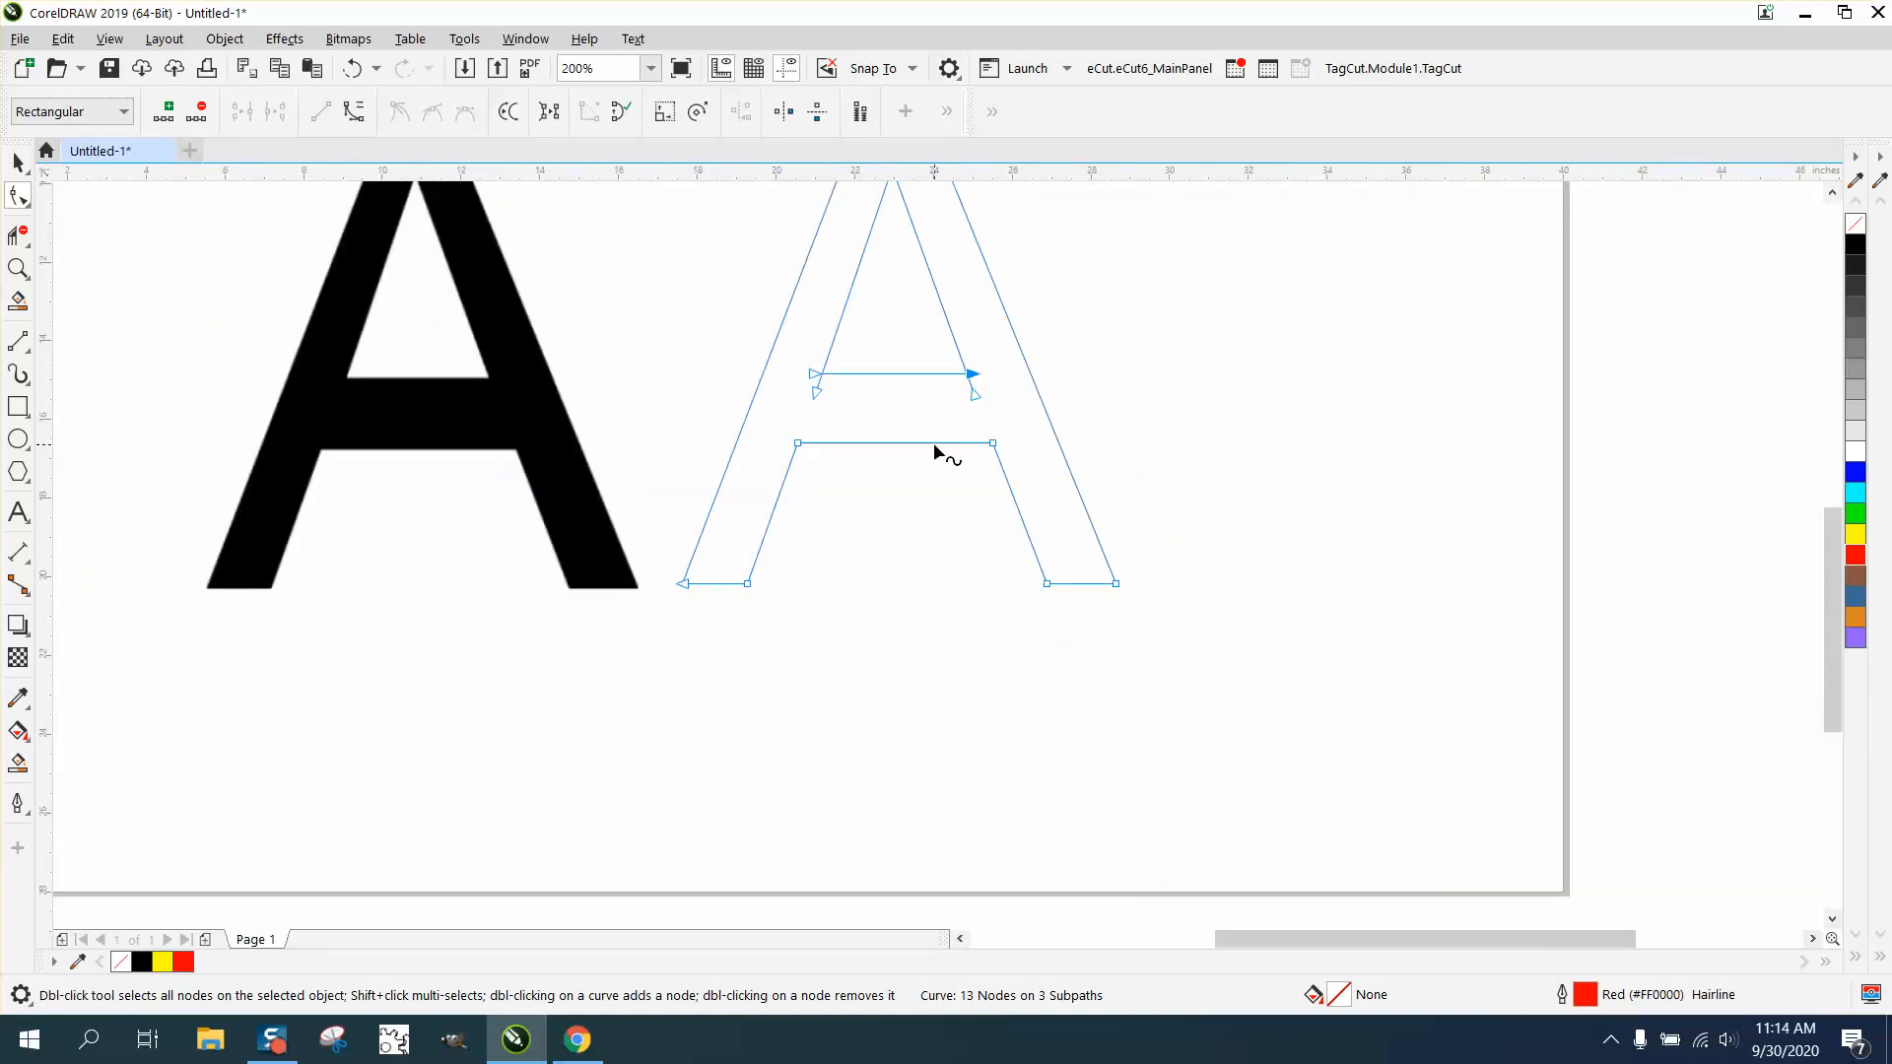
{"action": "left_click", "coordinate": [18, 268]}
{"action": "left_click_drag", "start_coordinate": [719, 302], "coordinate": [1267, 532]}
{"action": "left_click", "coordinate": [18, 234]}
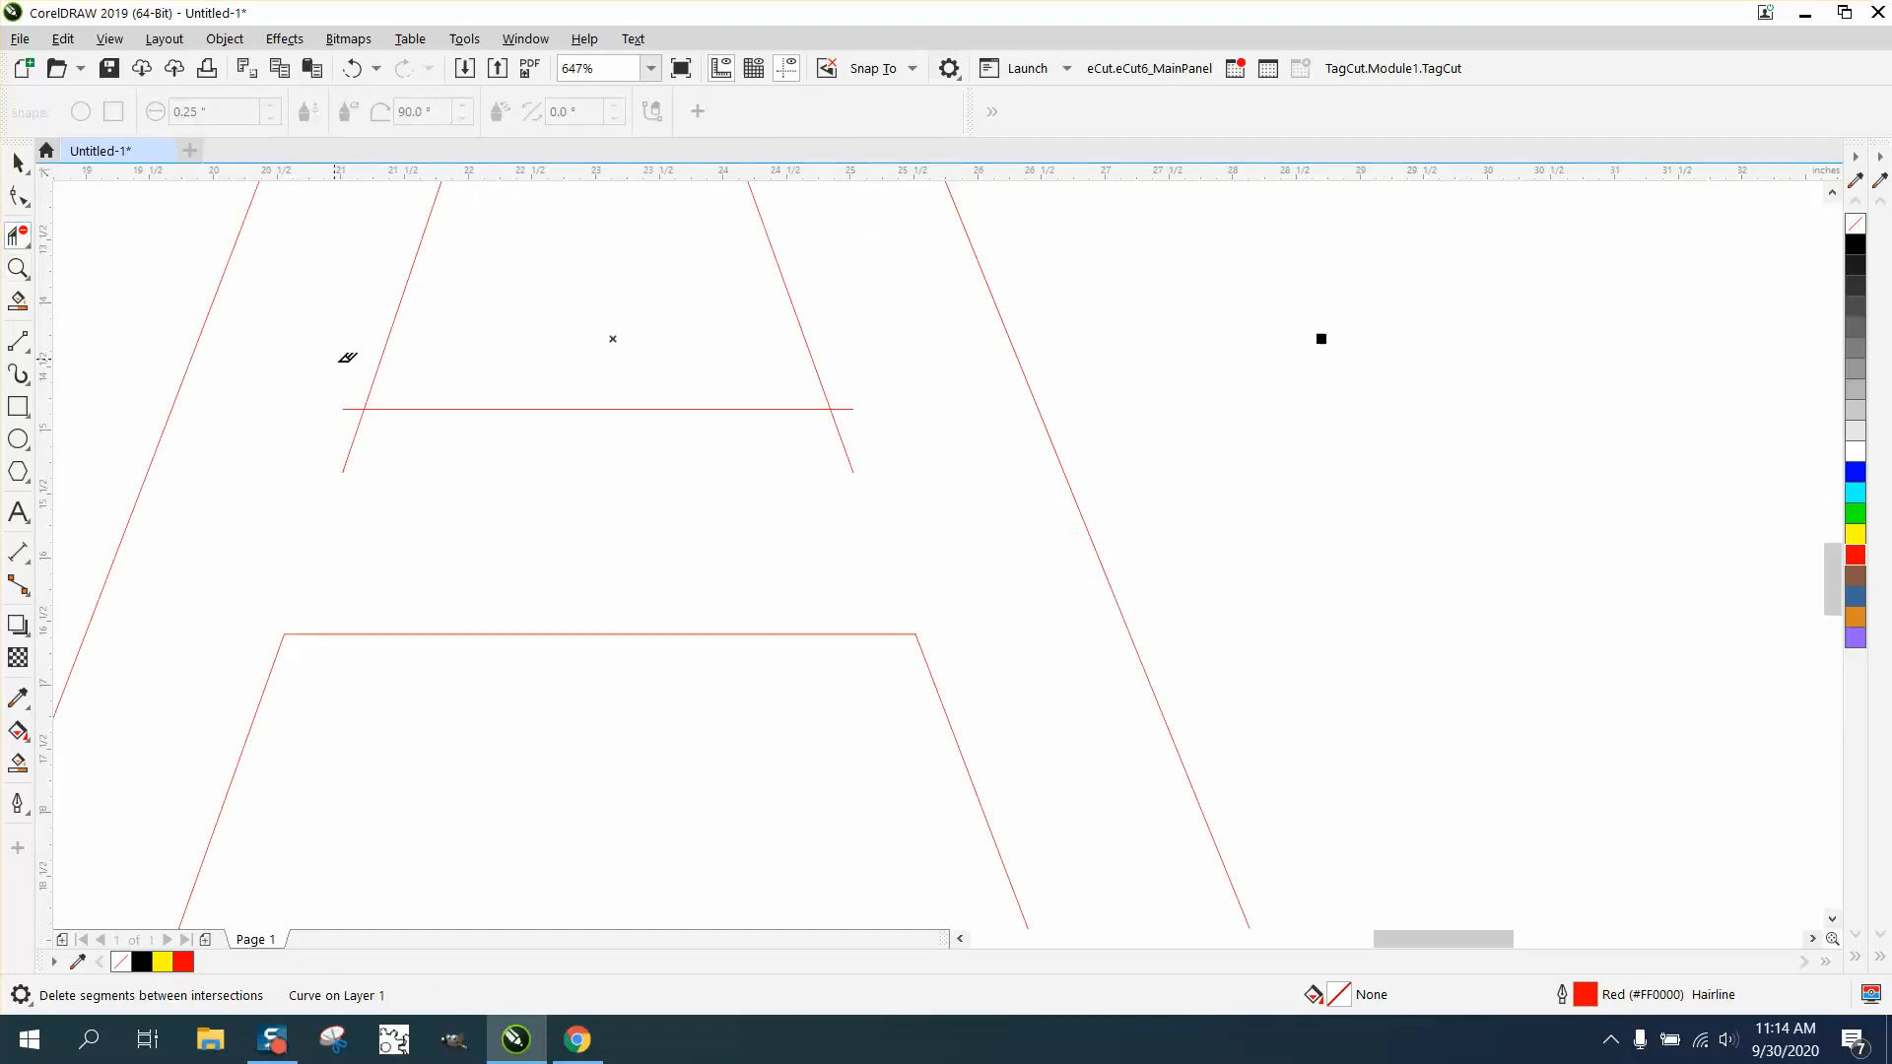
{"action": "left_click", "coordinate": [353, 409]}
{"action": "left_click", "coordinate": [355, 439]}
{"action": "left_click", "coordinate": [846, 446]}
{"action": "left_click", "coordinate": [844, 407]}
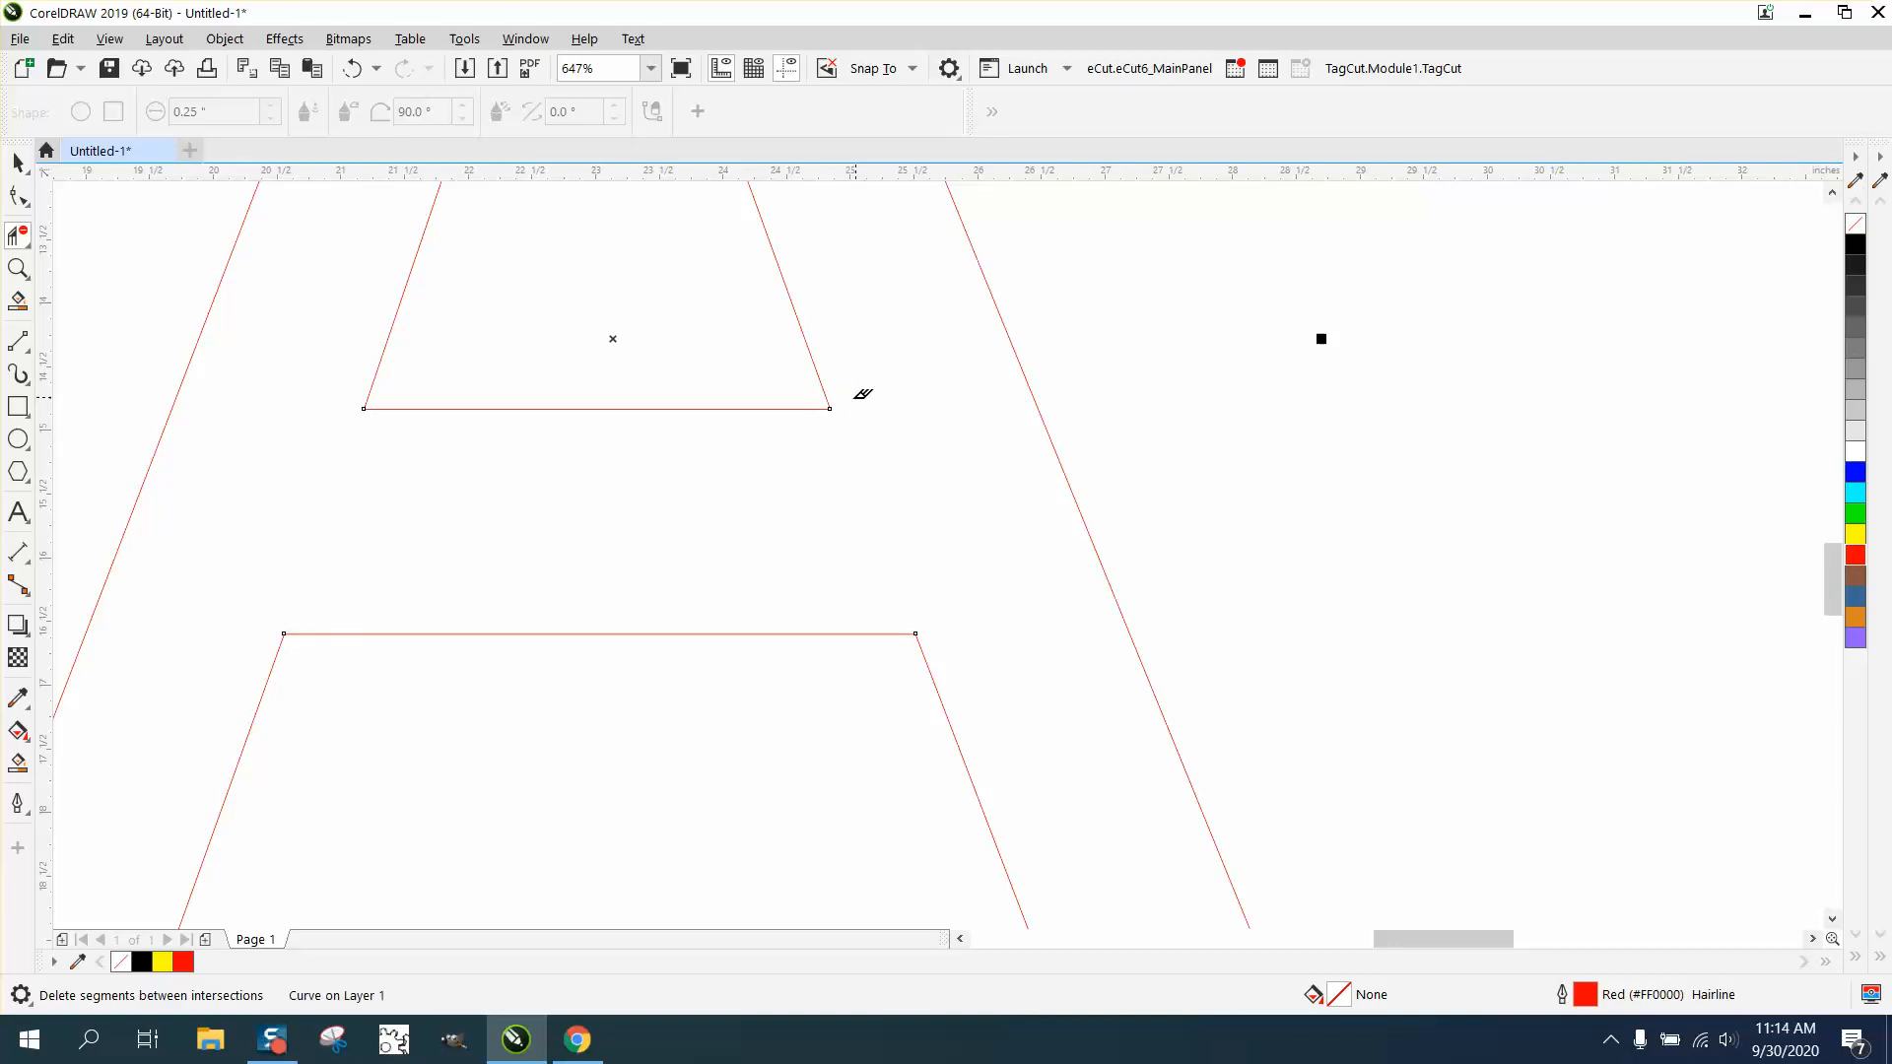
- Create a filled shape from the outlined A with Smart Fill and colour it yellow
{"action": "left_click", "coordinate": [18, 763]}
{"action": "left_click", "coordinate": [380, 617]}
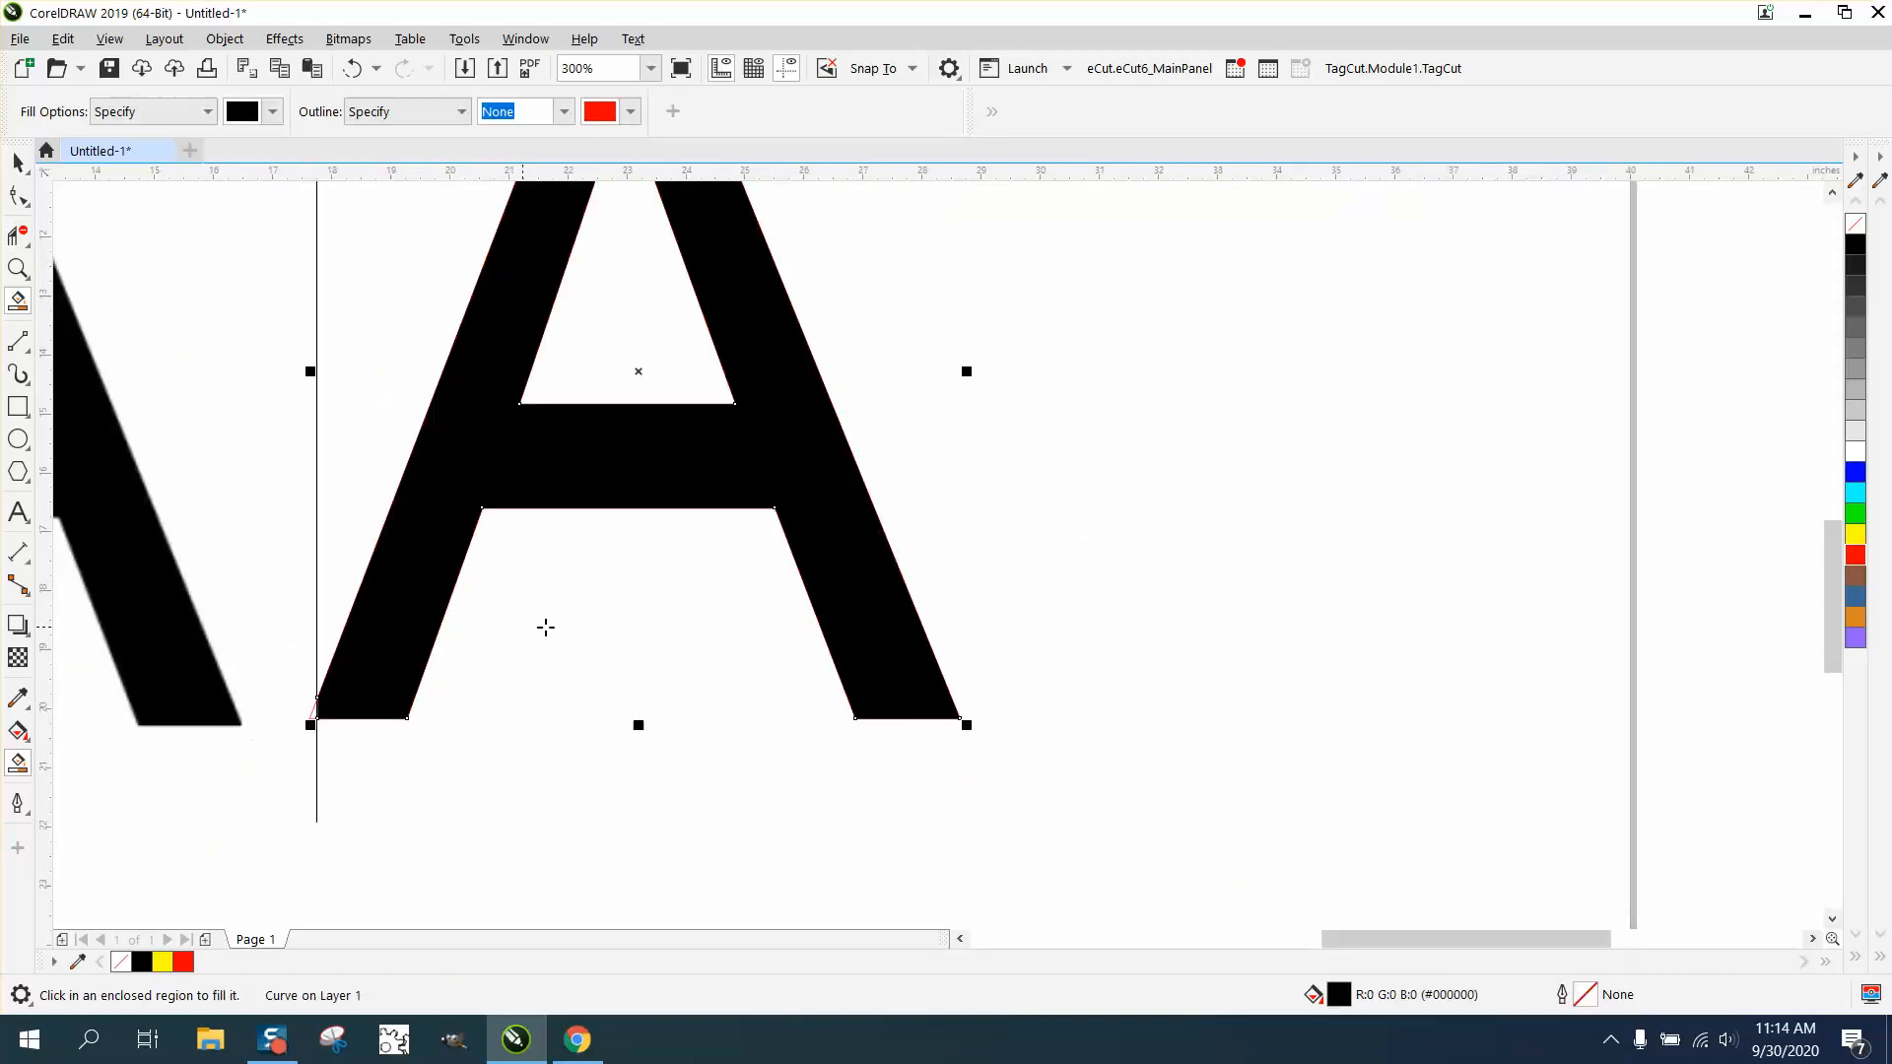
{"action": "scroll", "coordinate": [401, 621], "scroll_direction": "down", "scroll_amount": 3}
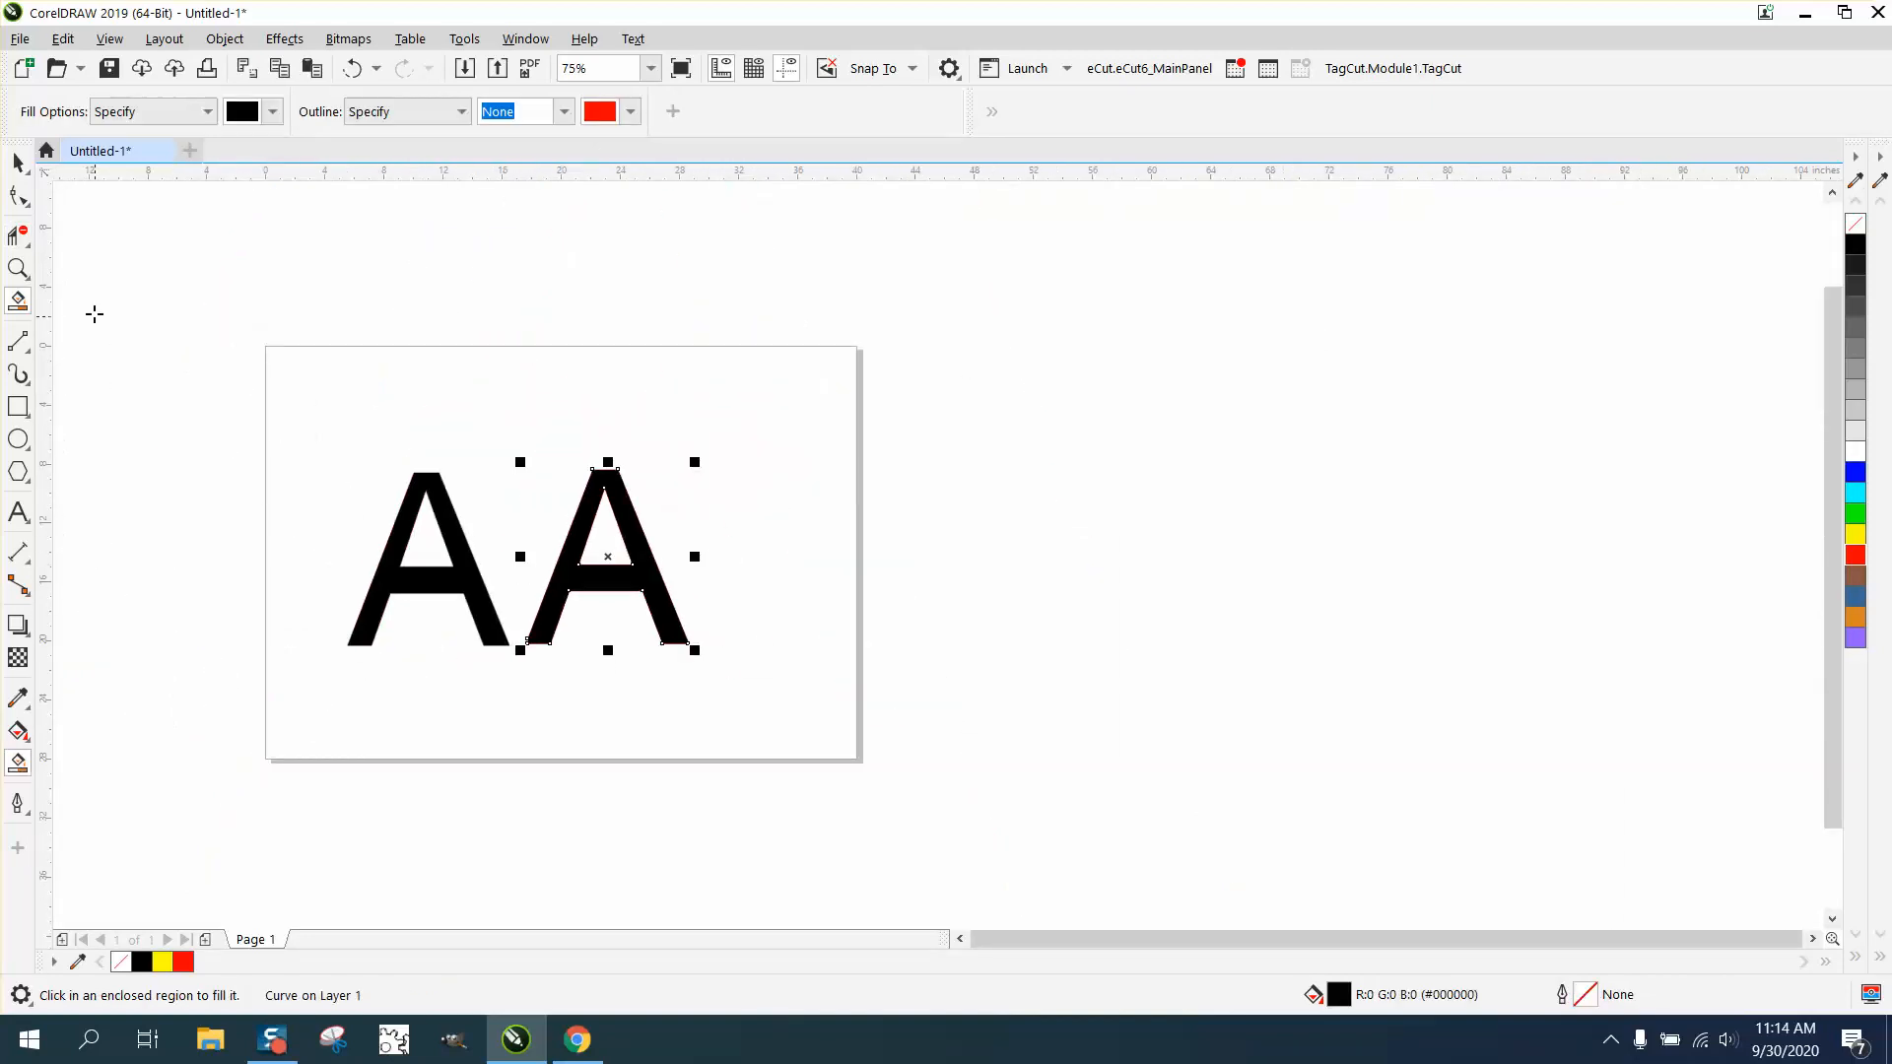
{"action": "left_click", "coordinate": [18, 163]}
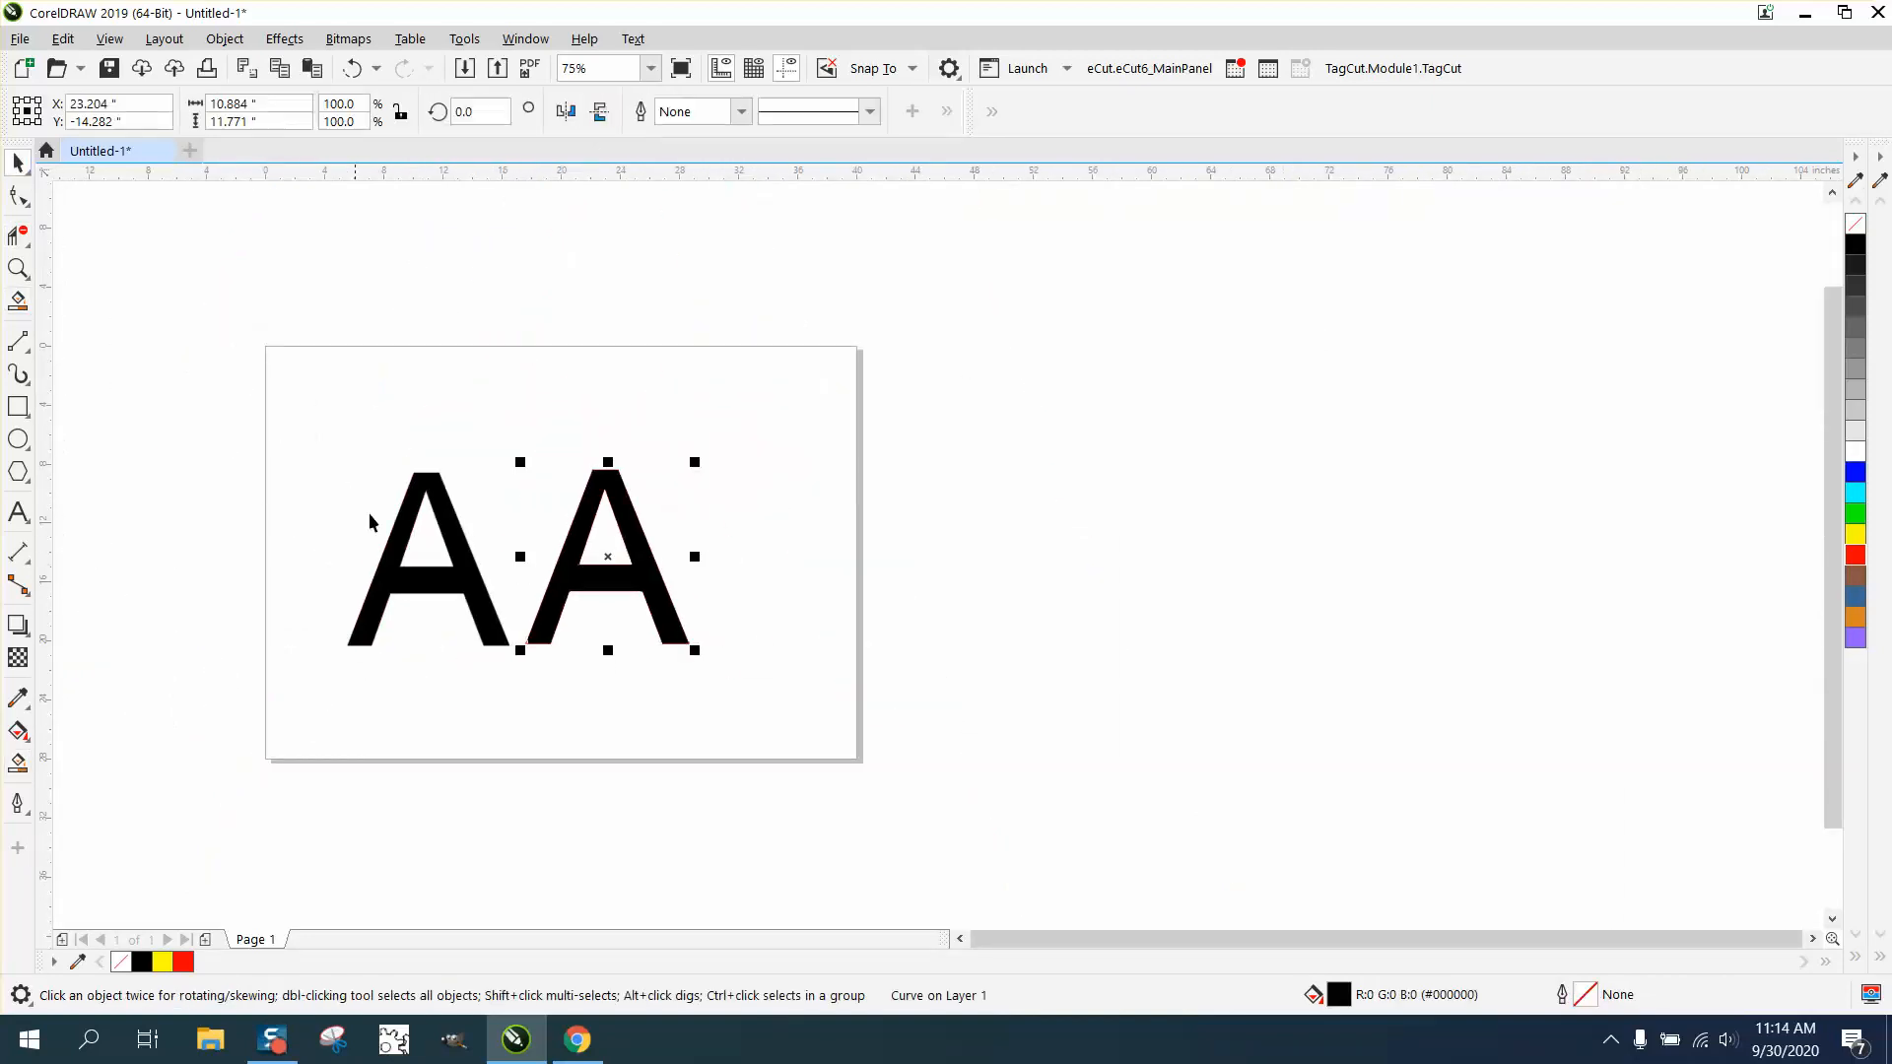
{"action": "left_click", "coordinate": [1856, 535]}
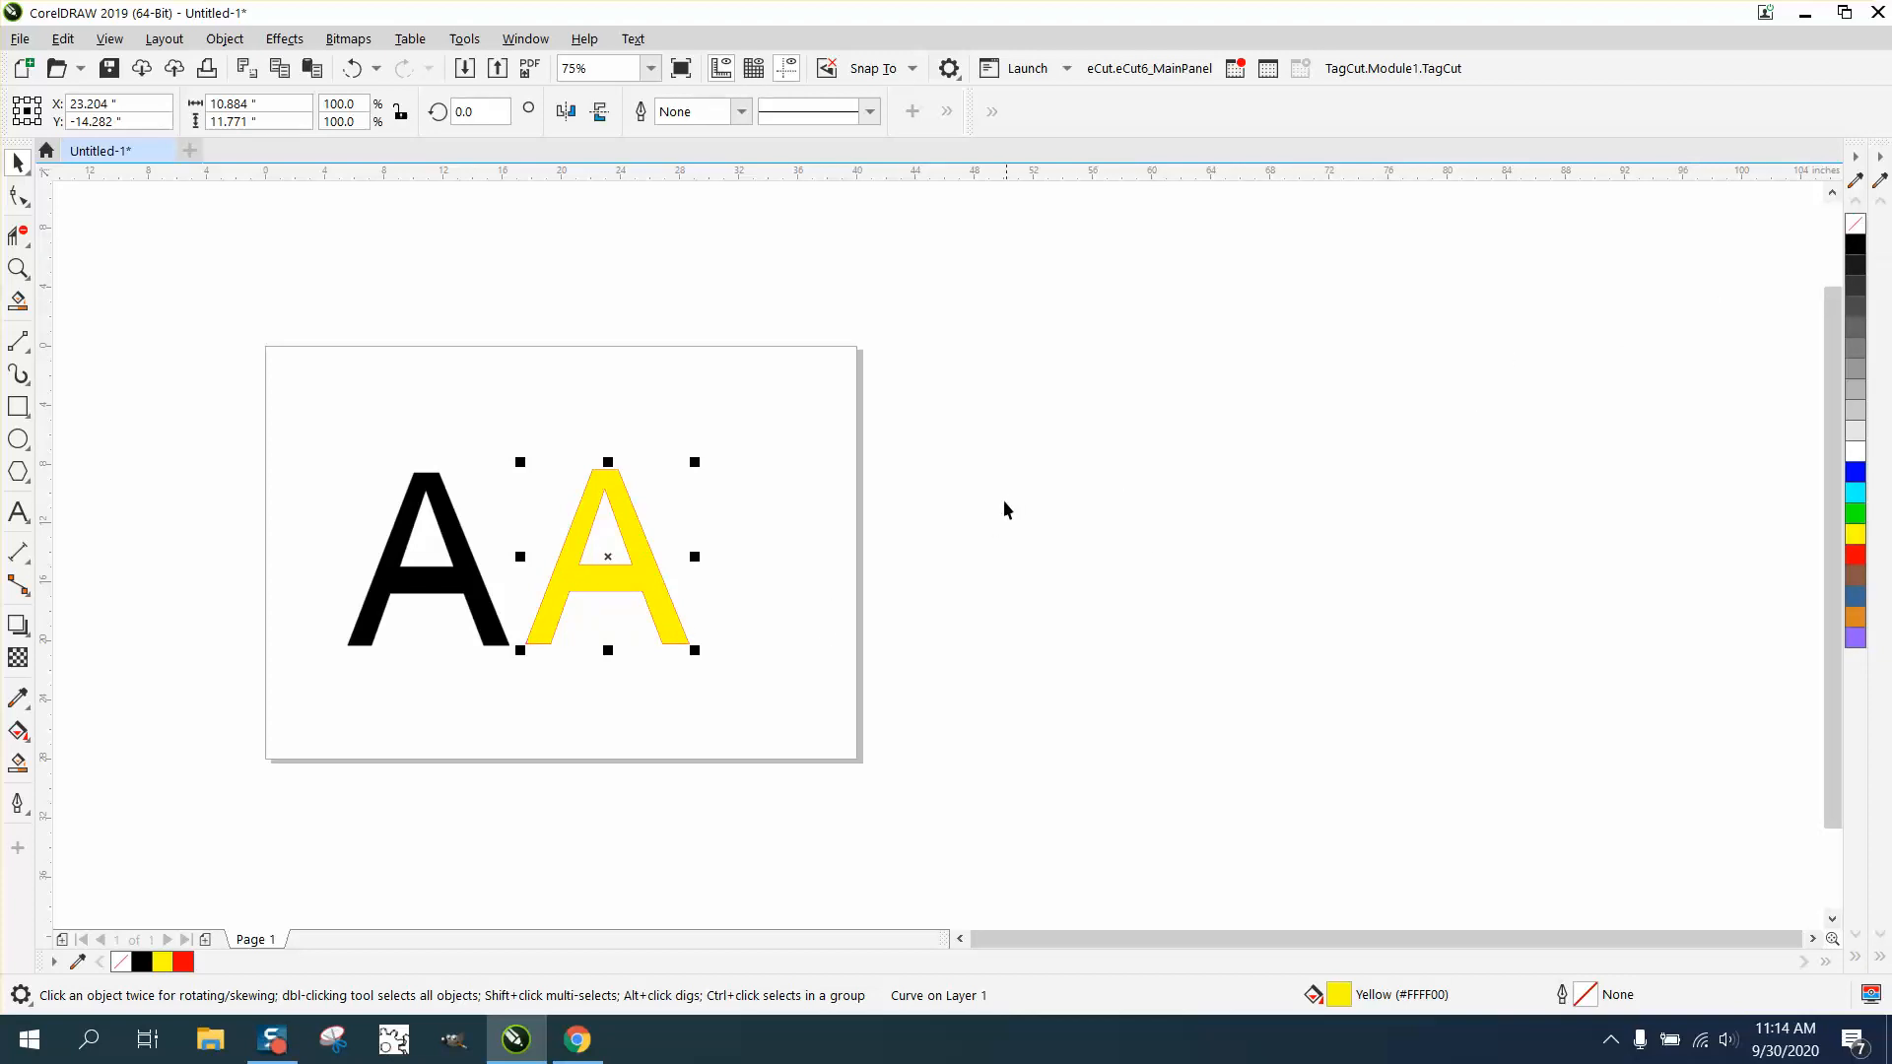
- Move the yellow A onto the bitmap A and align their edges, at about X 11.07 and Y -14.4 inches
{"action": "left_click_drag", "start_coordinate": [630, 522], "coordinate": [422, 557]}
{"action": "left_click", "coordinate": [18, 269]}
{"action": "left_click", "coordinate": [205, 409]}
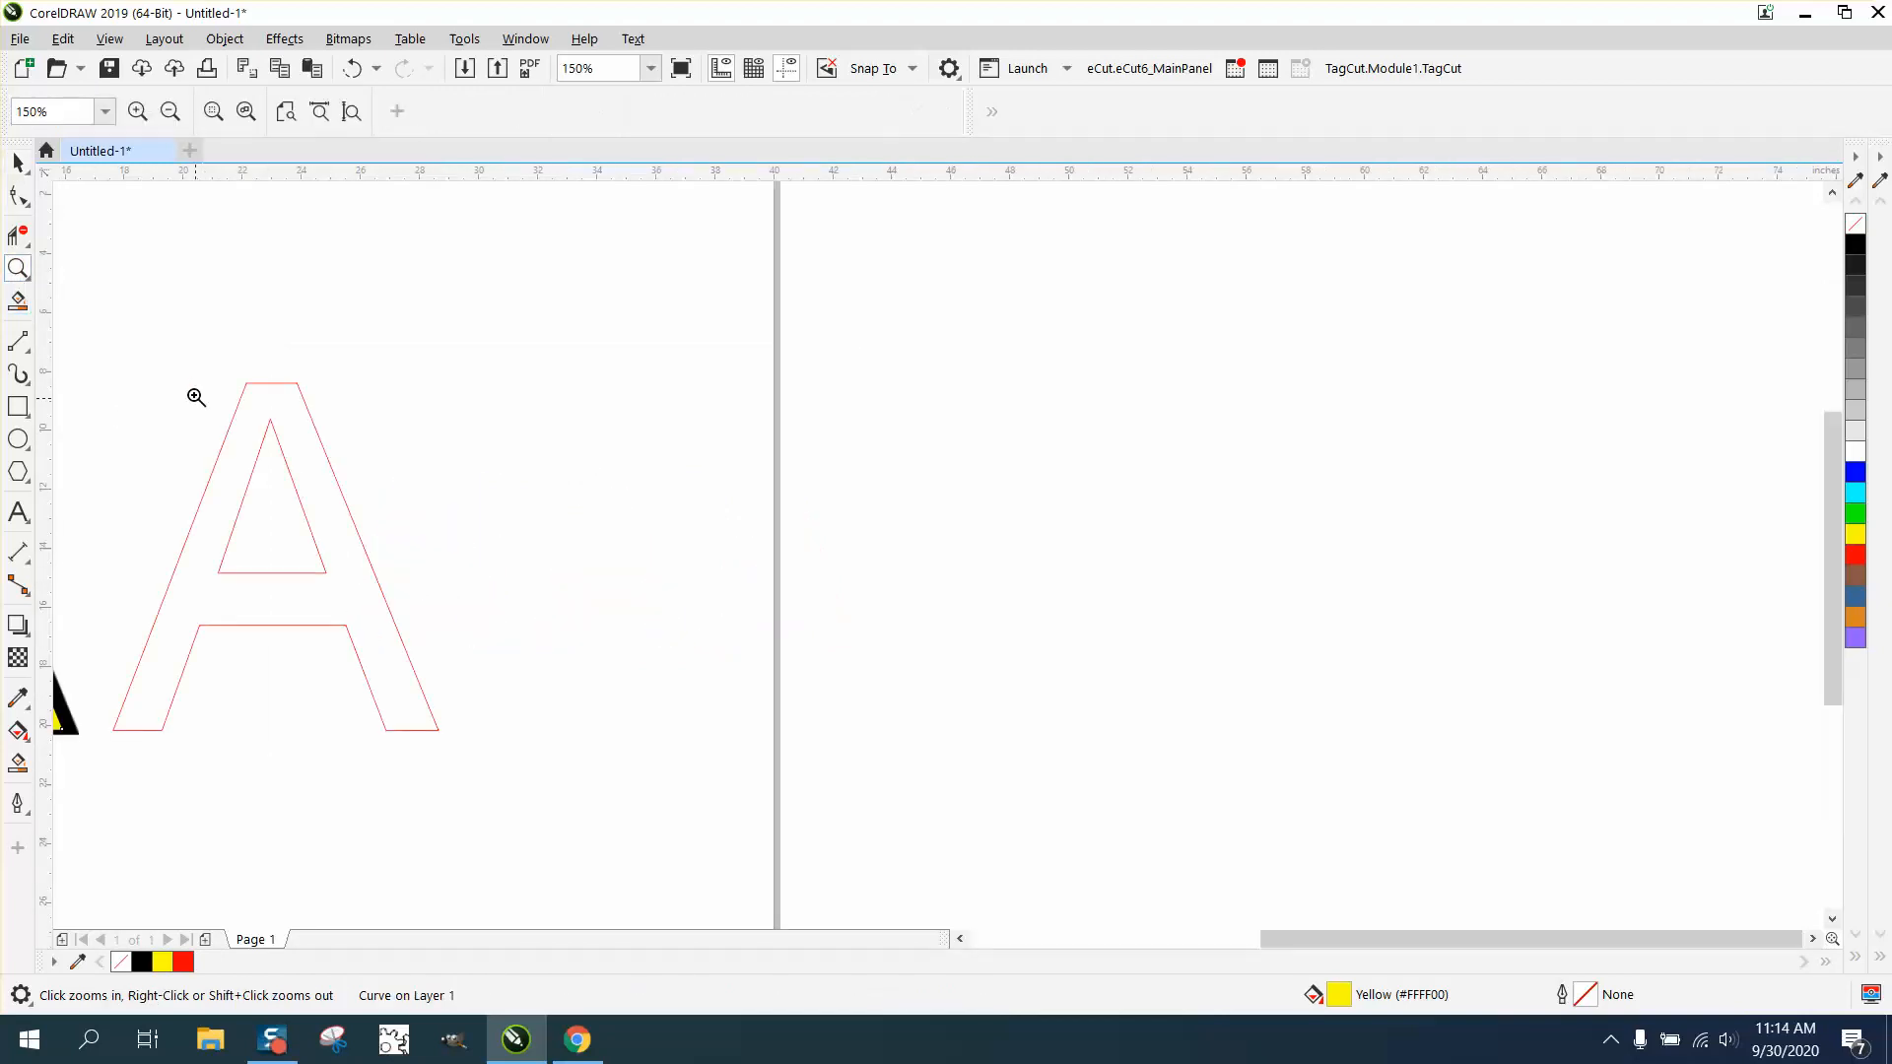
{"action": "scroll", "coordinate": [507, 464], "scroll_direction": "down", "scroll_amount": 2}
{"action": "left_click_drag", "start_coordinate": [292, 444], "coordinate": [555, 601]}
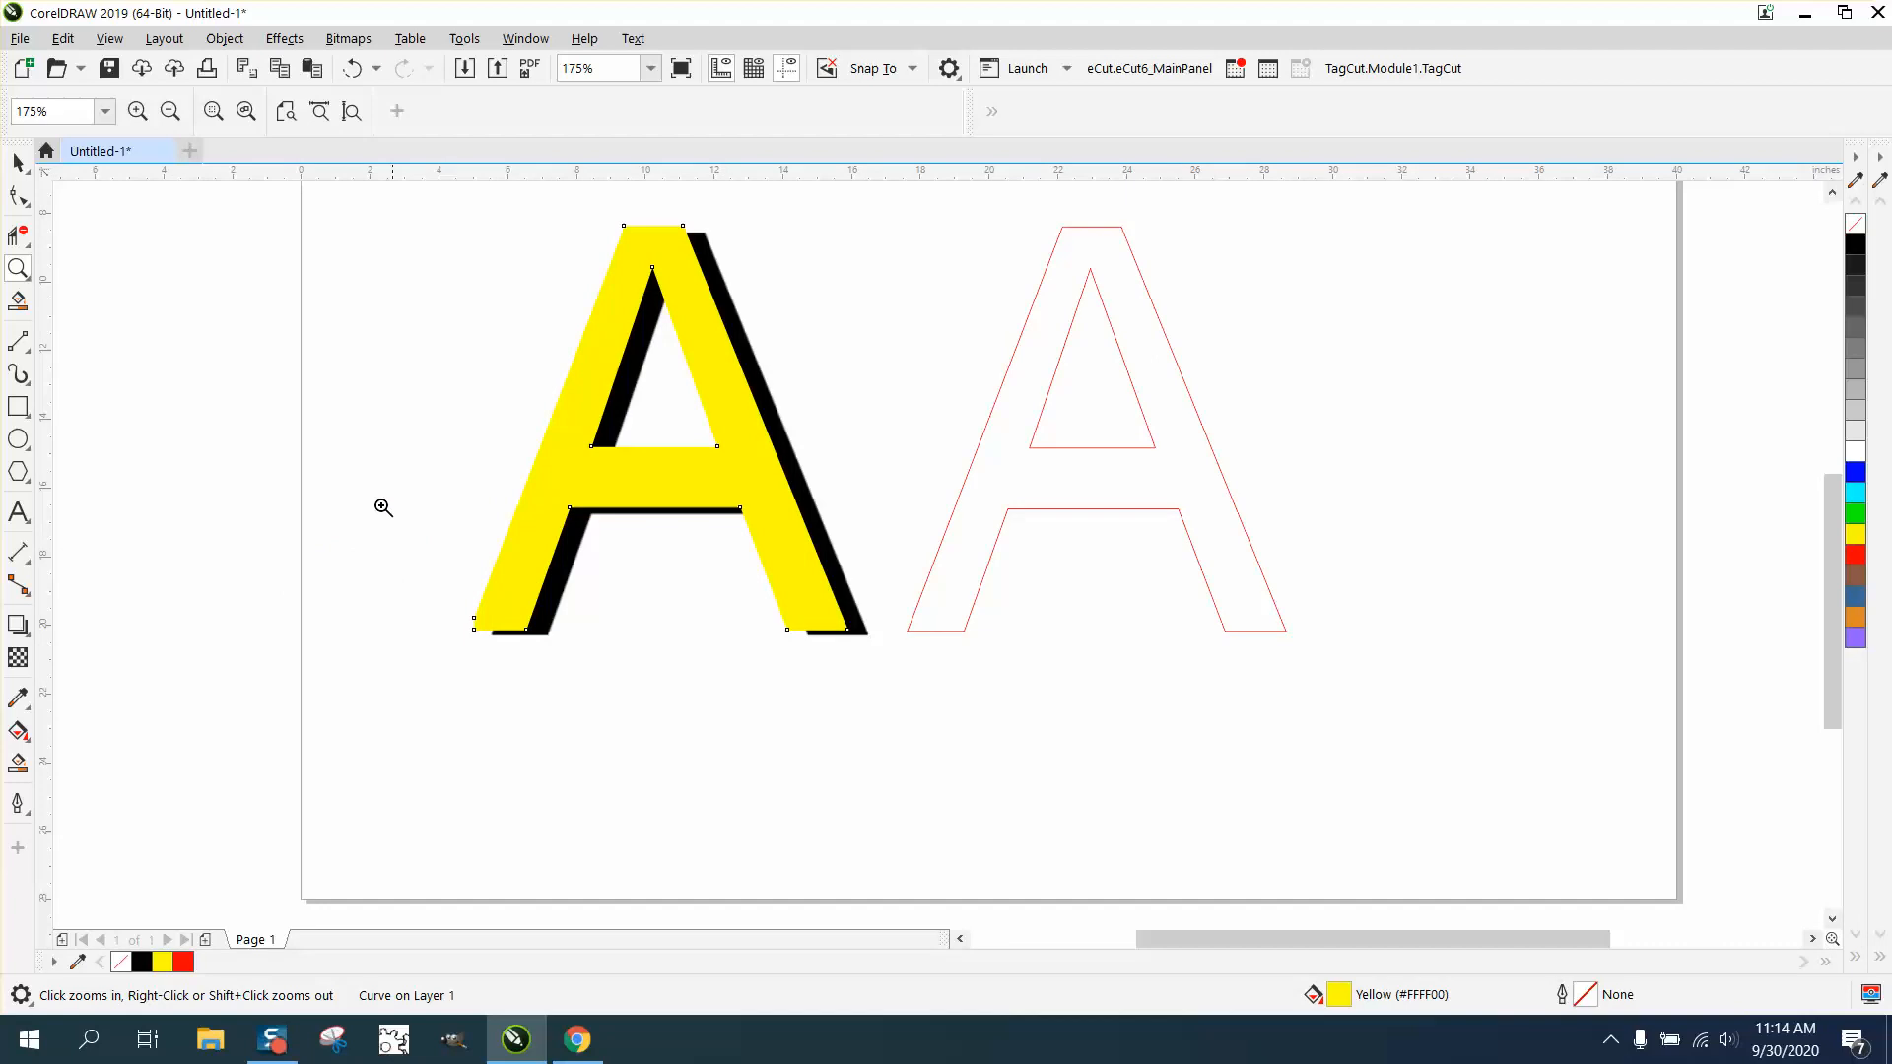
{"action": "left_click", "coordinate": [18, 163]}
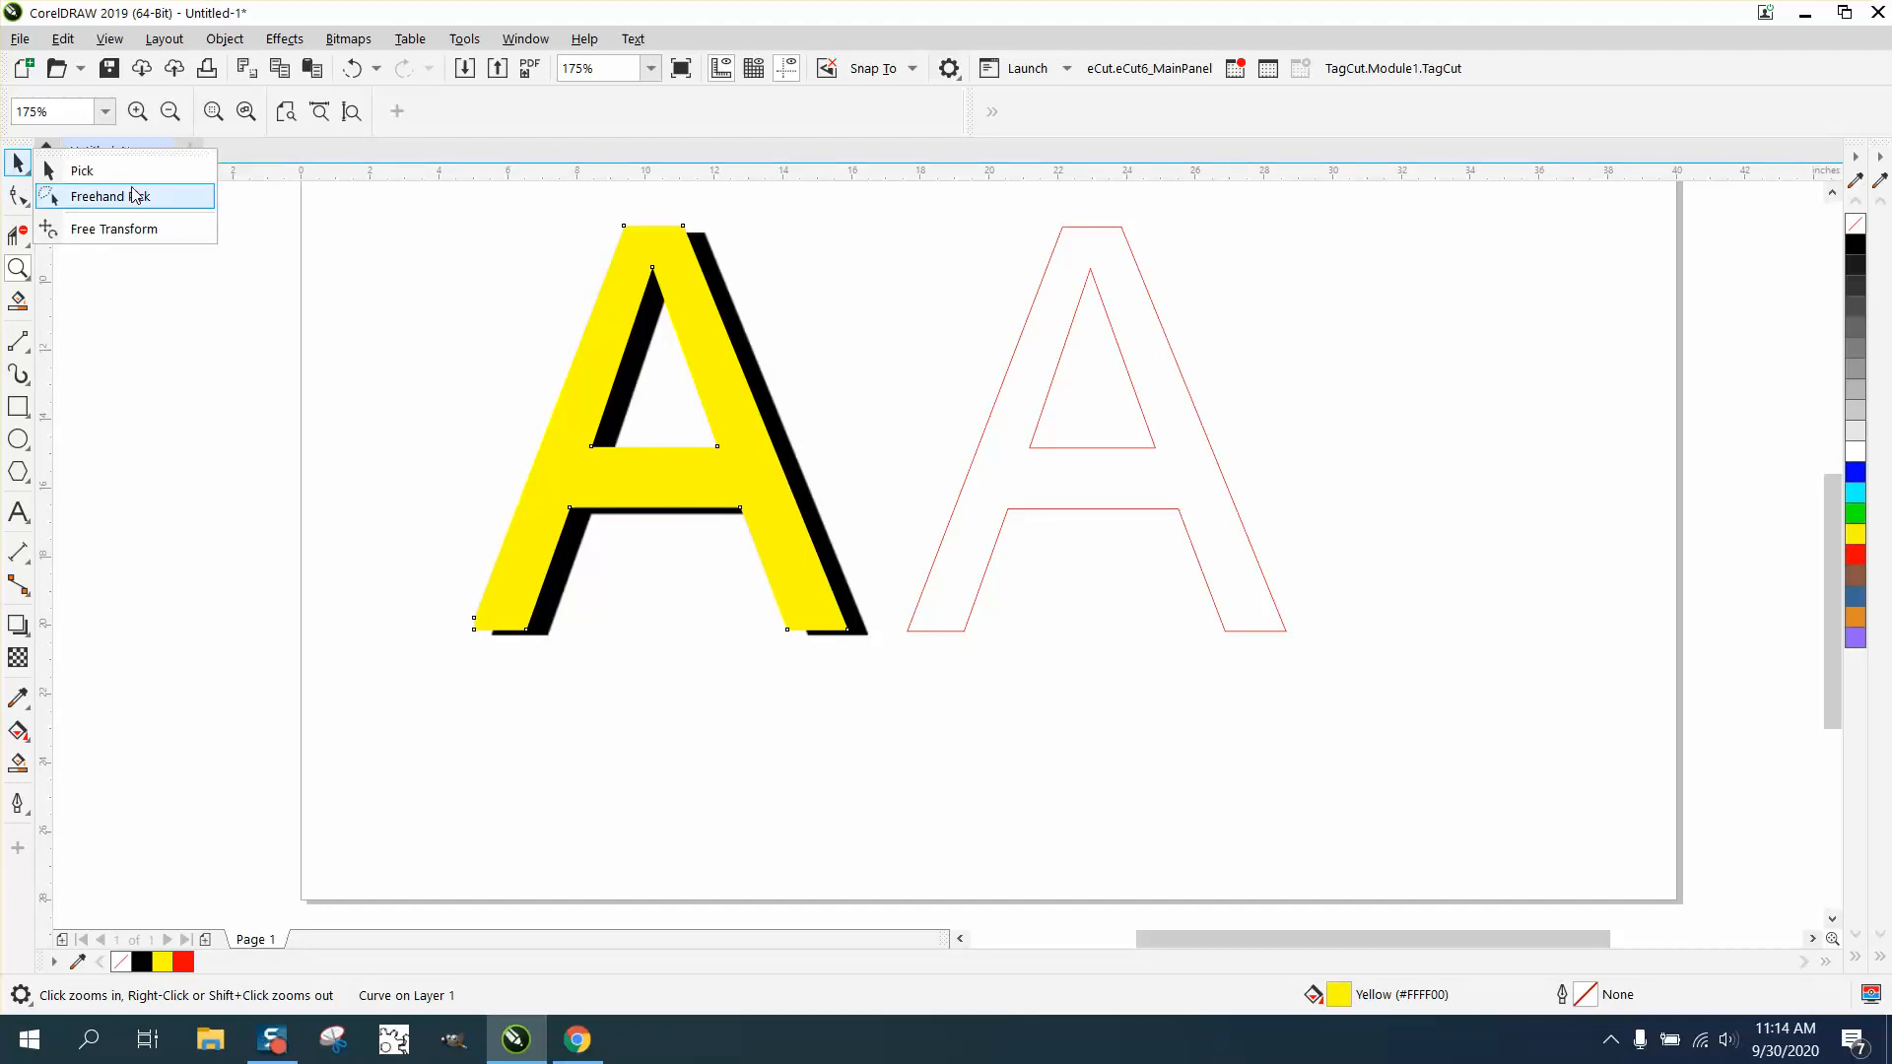
{"action": "left_click", "coordinate": [103, 173]}
{"action": "left_click", "coordinate": [726, 486]}
{"action": "left_click_drag", "start_coordinate": [726, 486], "coordinate": [729, 489]}
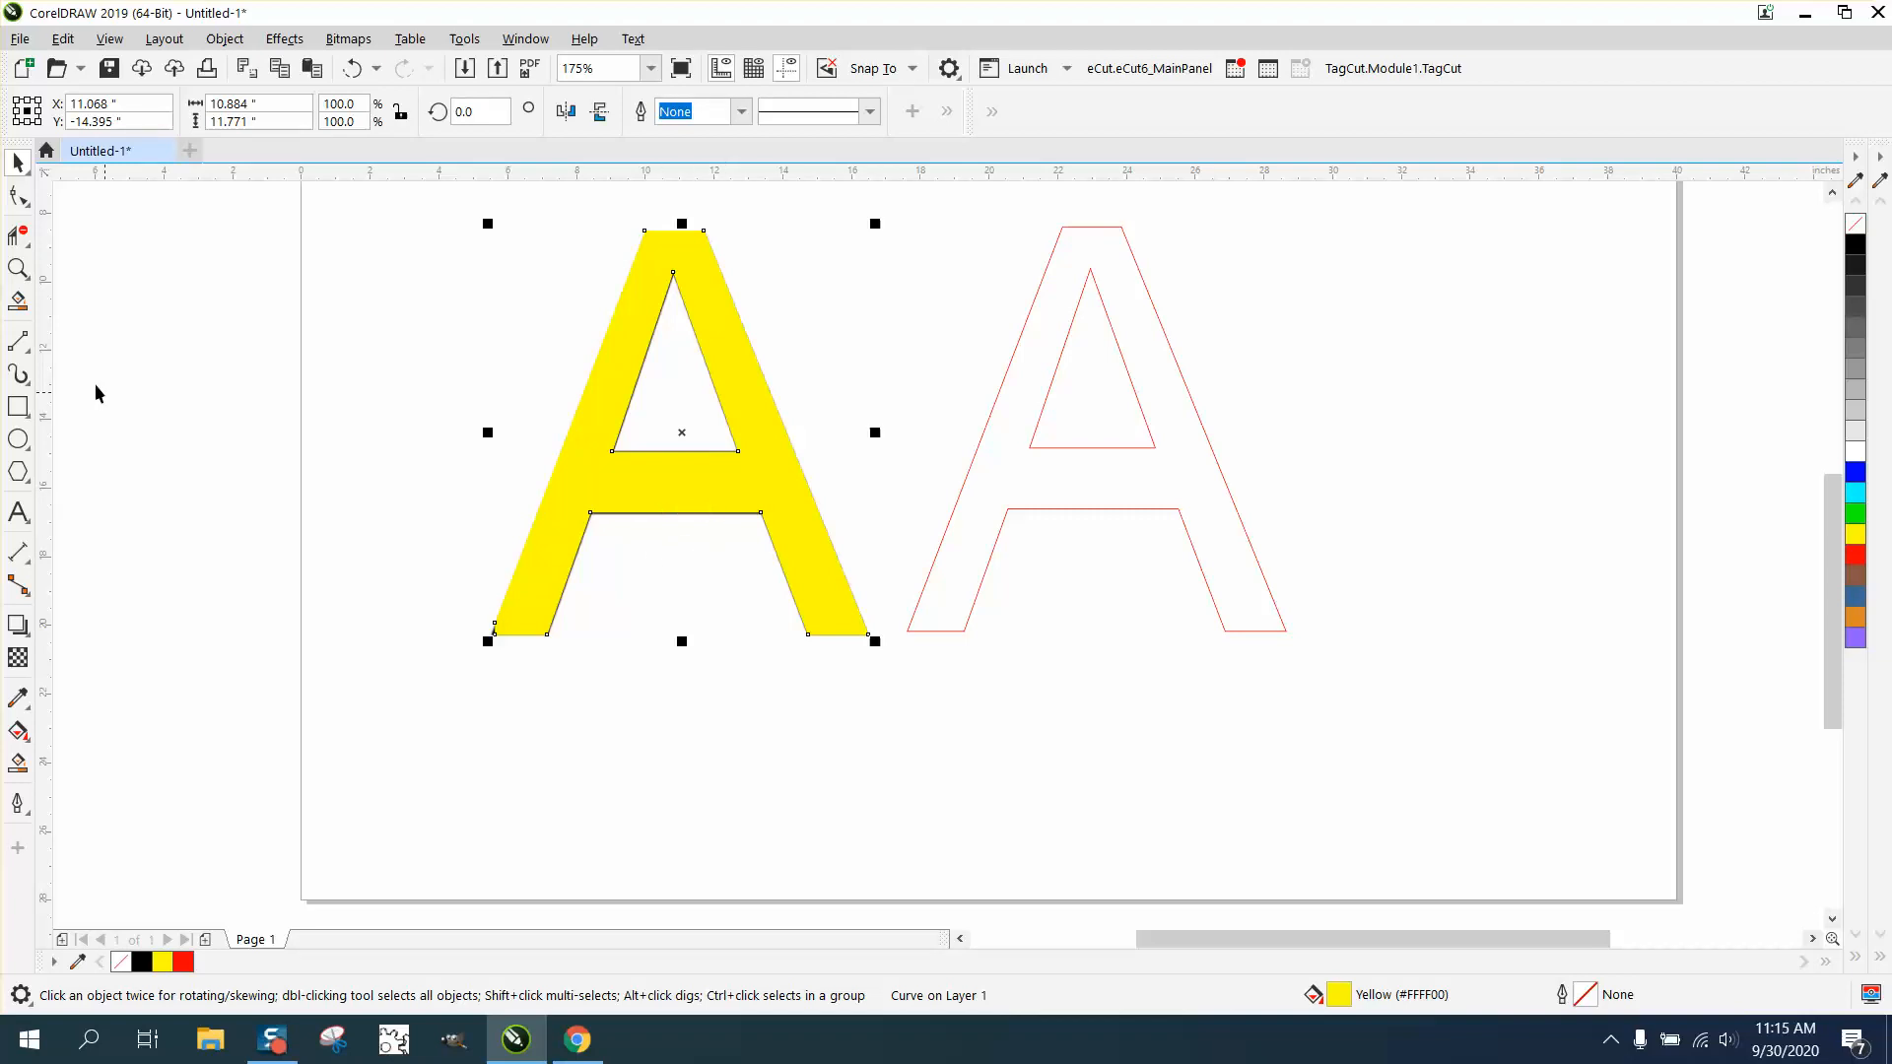
- Inspect how the yellow A's crossbar fits the bitmap, and send the yellow A behind the bitmap A
{"action": "left_click", "coordinate": [18, 268]}
{"action": "left_click_drag", "start_coordinate": [541, 430], "coordinate": [826, 576]}
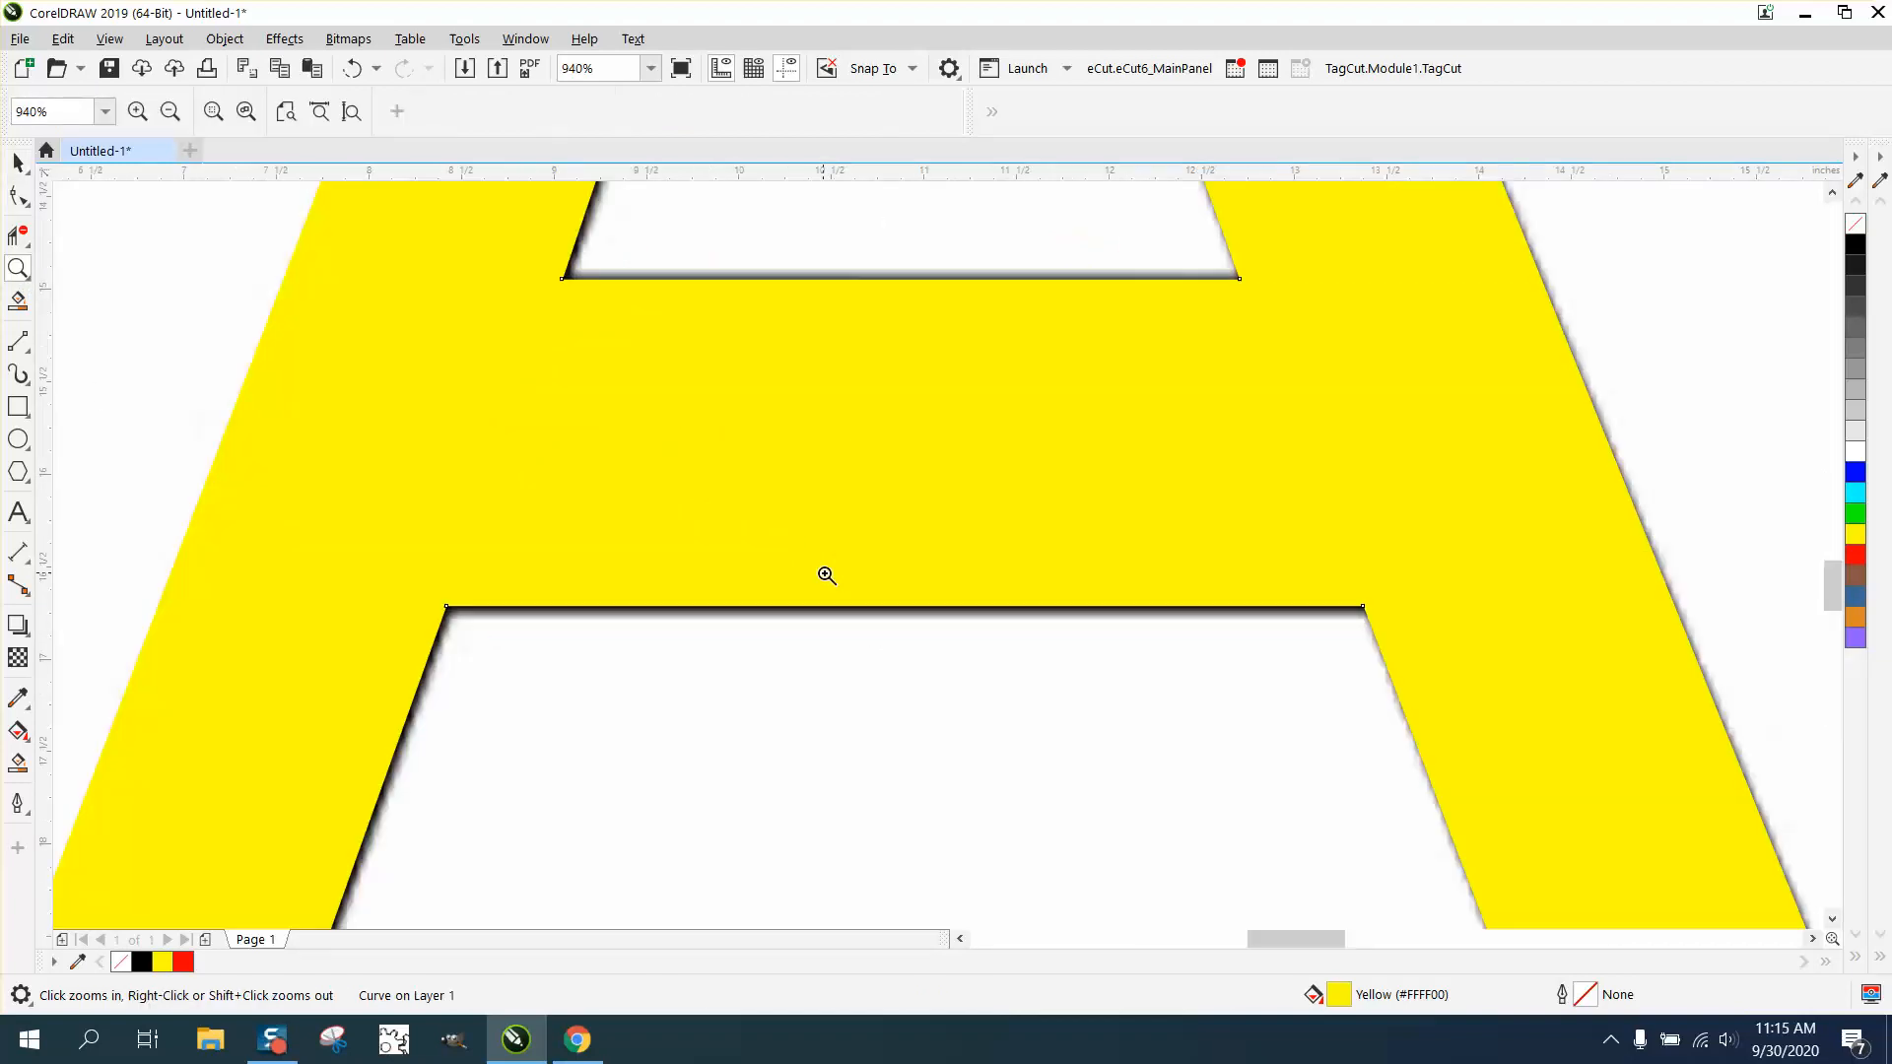
{"action": "scroll", "coordinate": [678, 284], "scroll_direction": "down", "scroll_amount": 6}
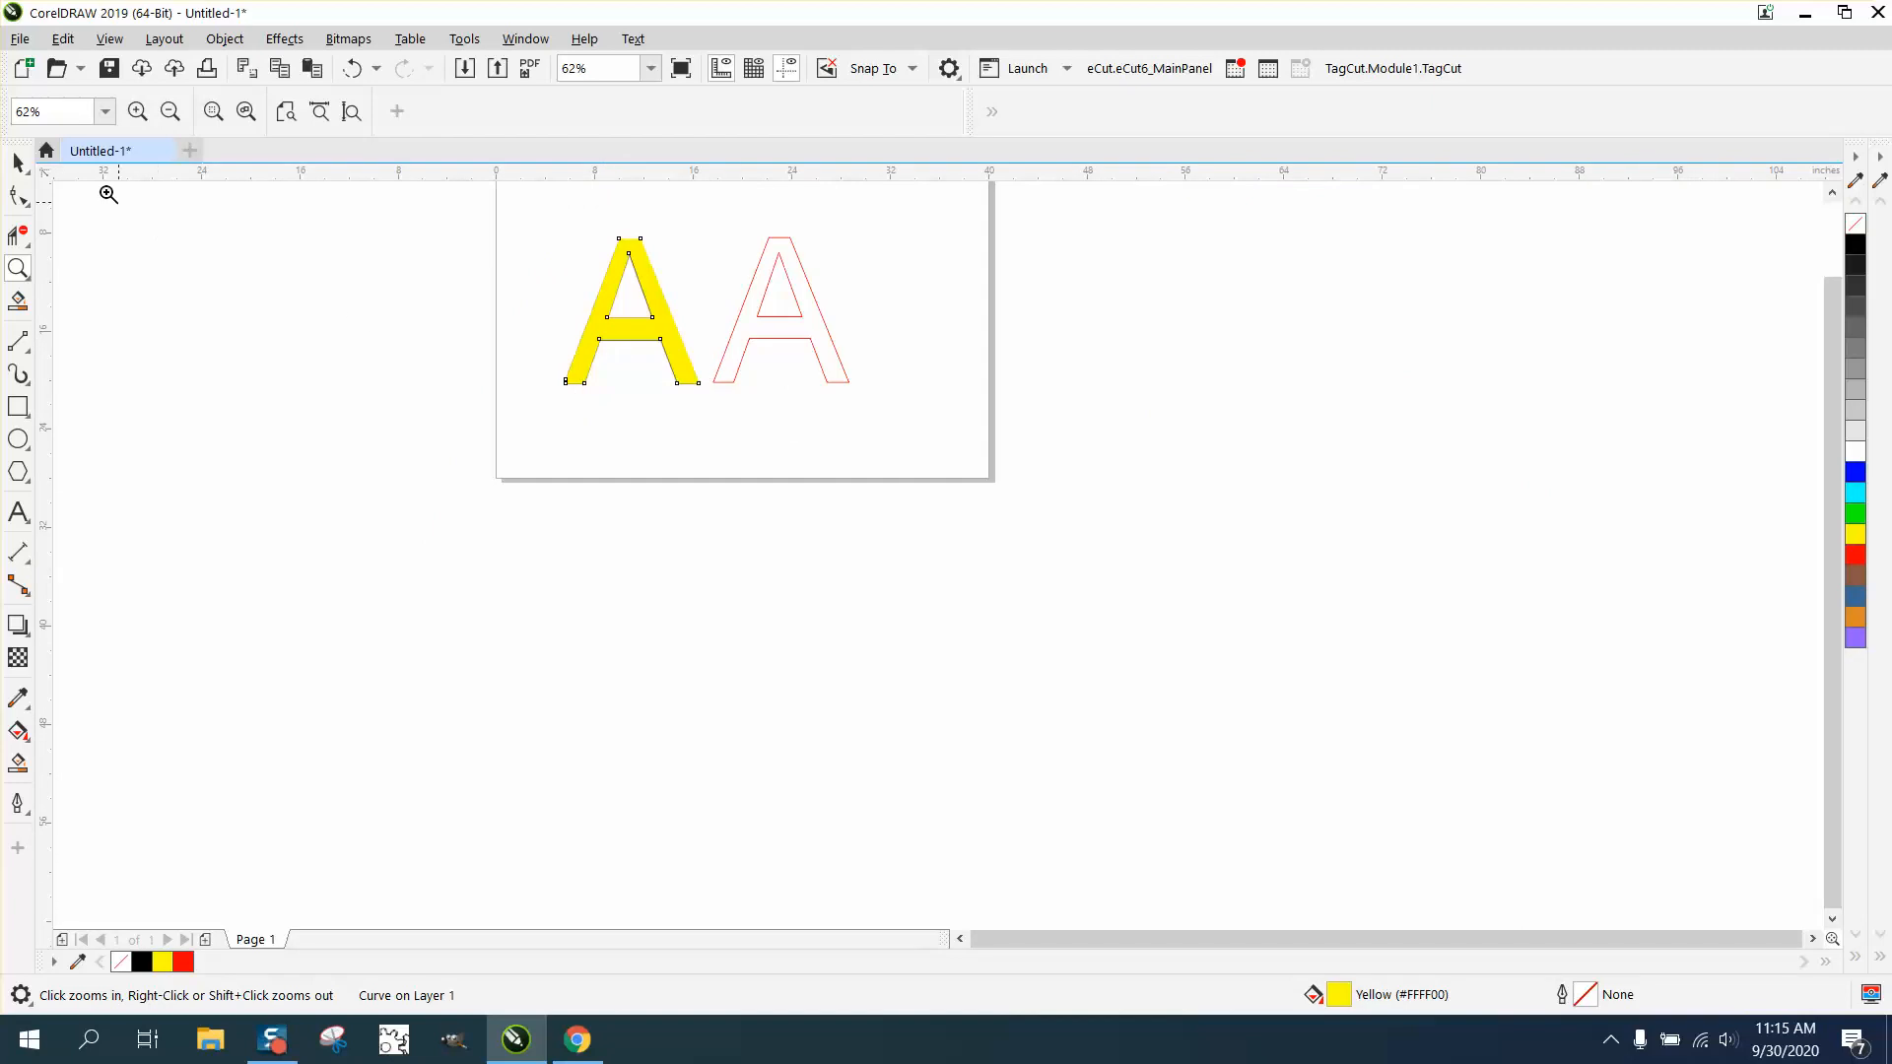
{"action": "left_click", "coordinate": [18, 162]}
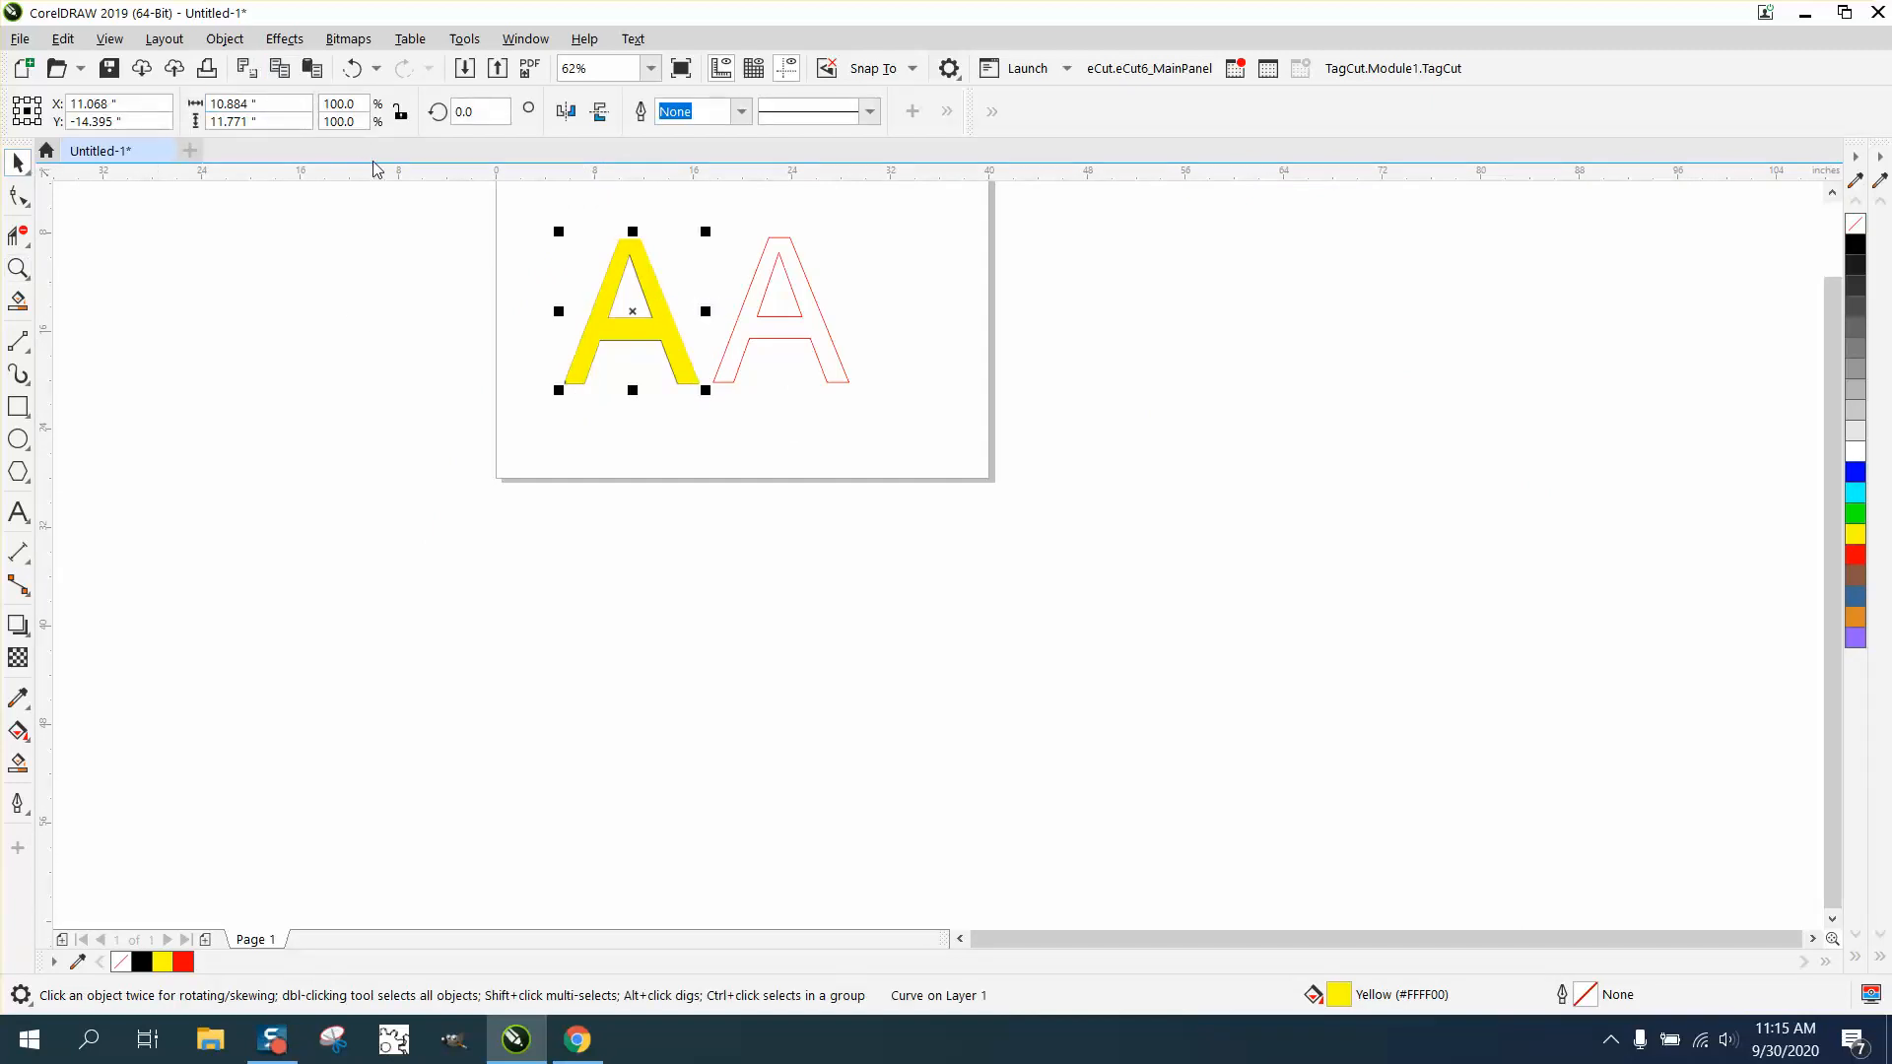
{"action": "left_click", "coordinate": [225, 39]}
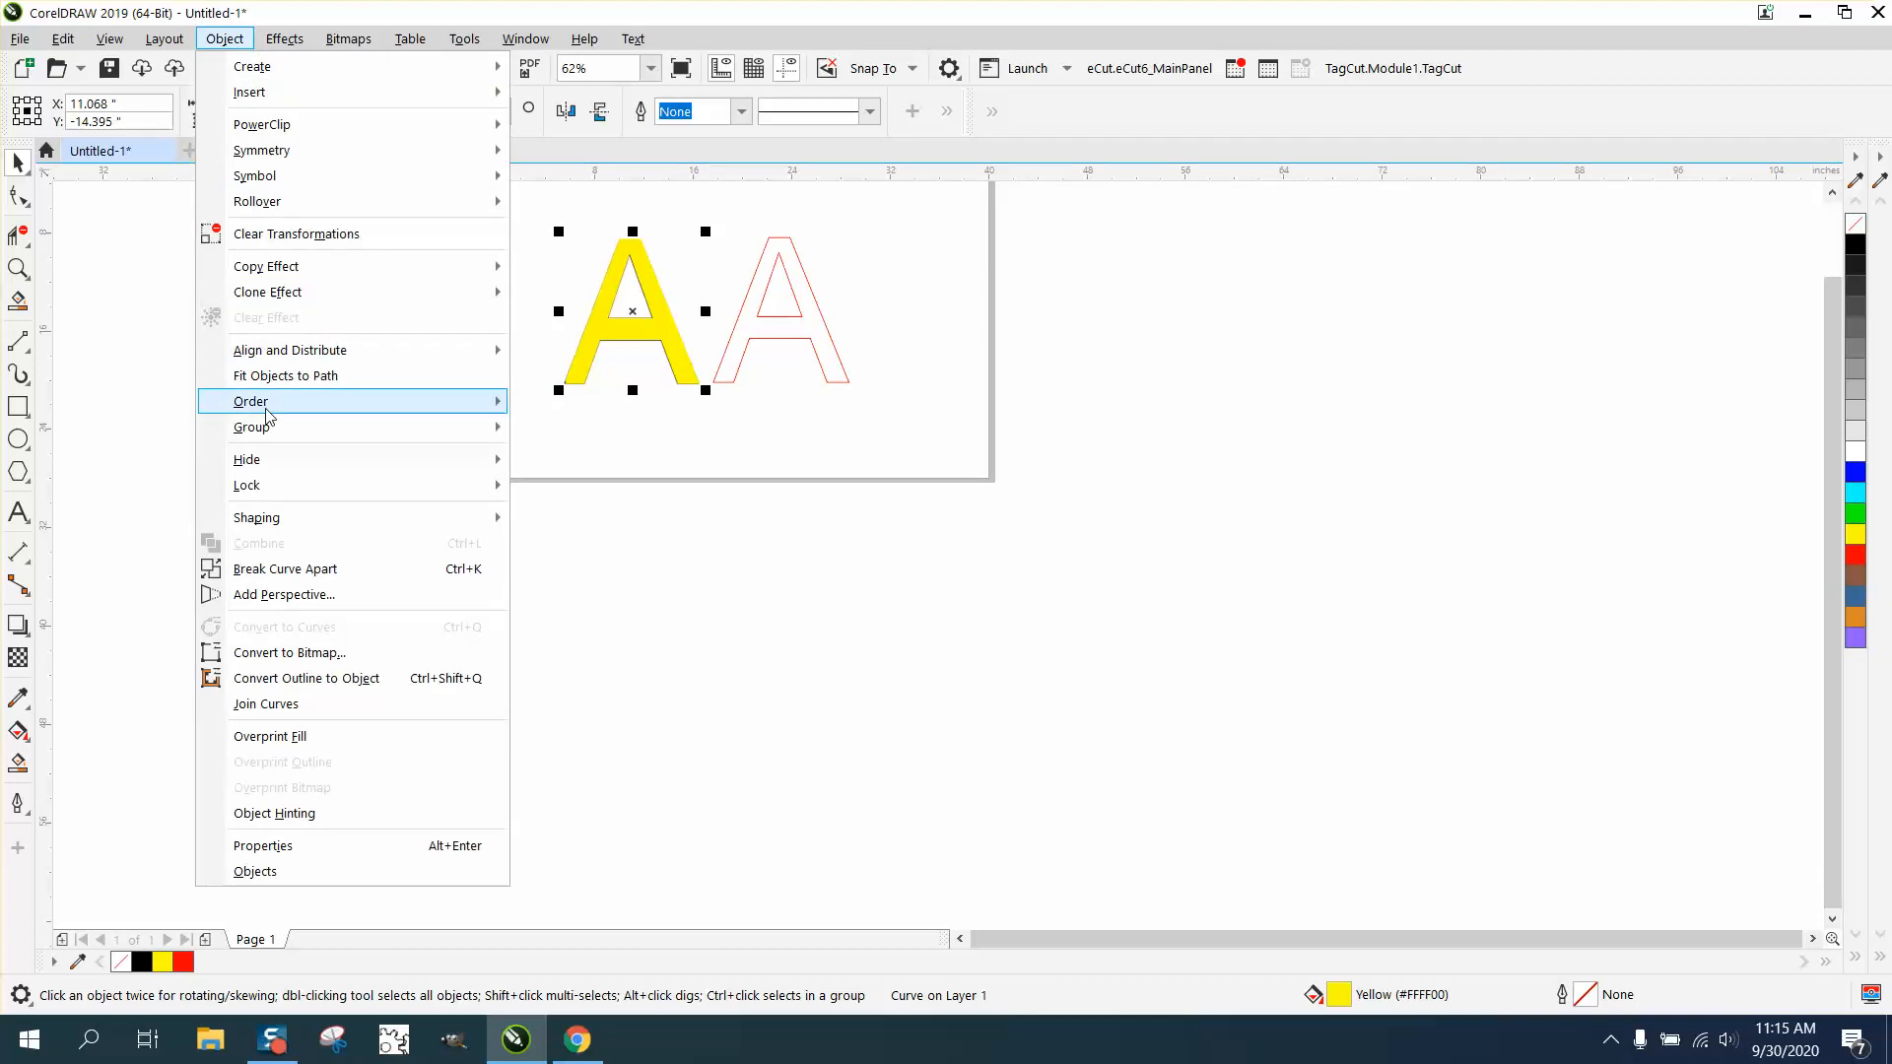
{"action": "mouse_move", "coordinate": [473, 401]}
{"action": "left_click", "coordinate": [554, 439]}
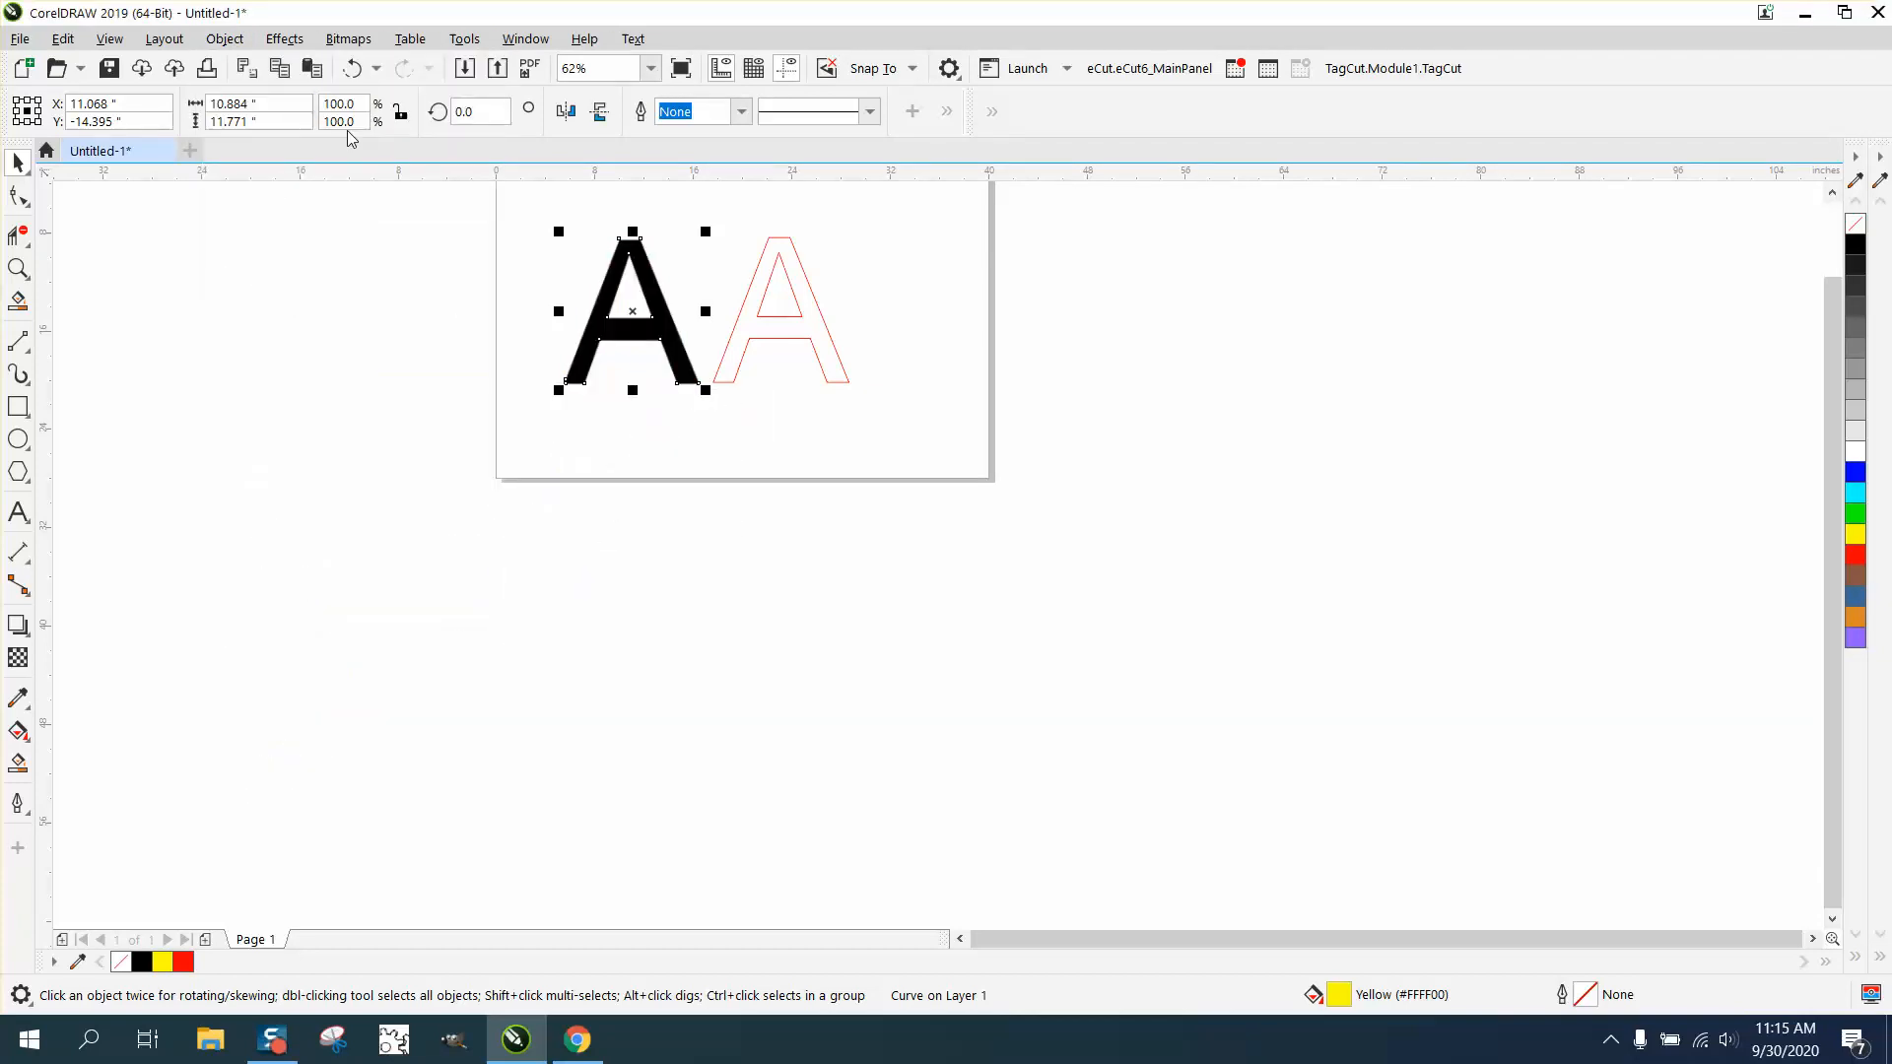
- Examine the edges of the bitmap A against the yellow A behind it
{"action": "left_click", "coordinate": [17, 268]}
{"action": "left_click_drag", "start_coordinate": [571, 286], "coordinate": [718, 350]}
{"action": "right_click", "coordinate": [689, 338]}
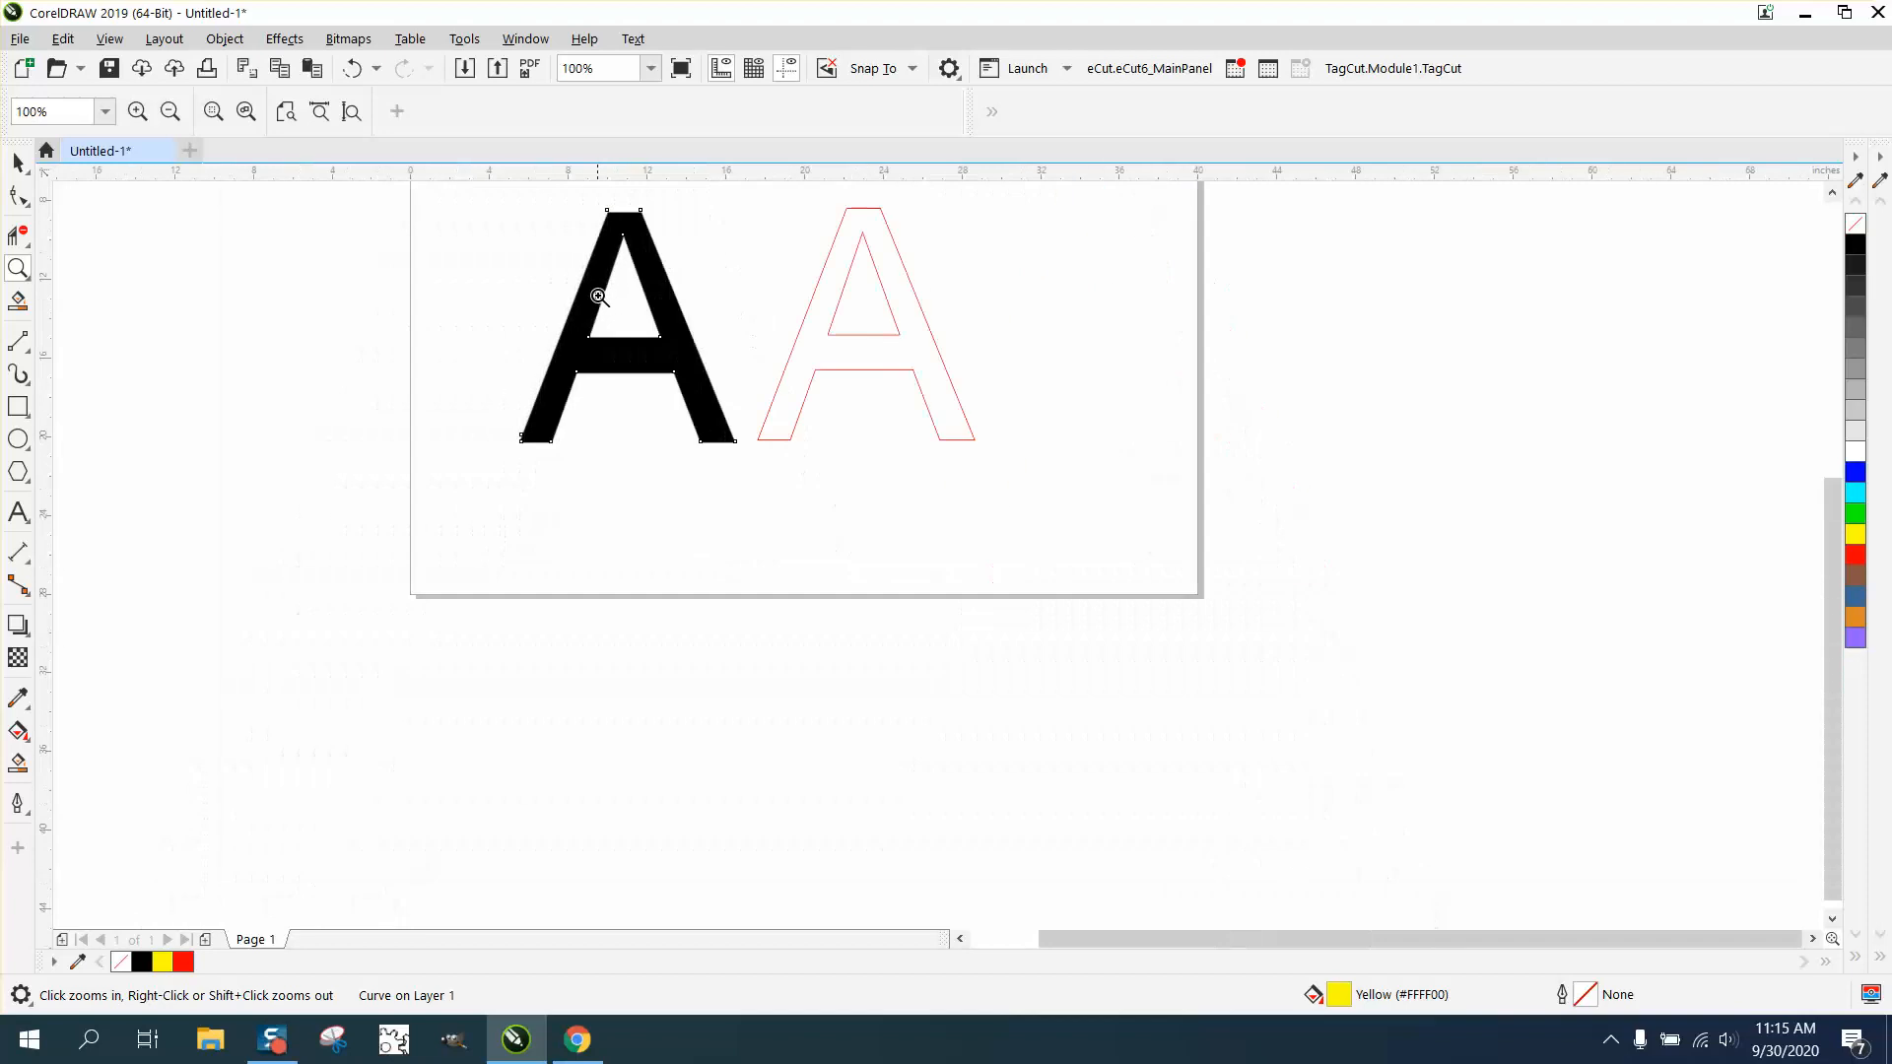
- Undo sending the yellow A behind the bitmap, and move the bitmap A to the right of the red A, at about X 36.6 and Y -18.1 inches
{"action": "left_click", "coordinate": [352, 69]}
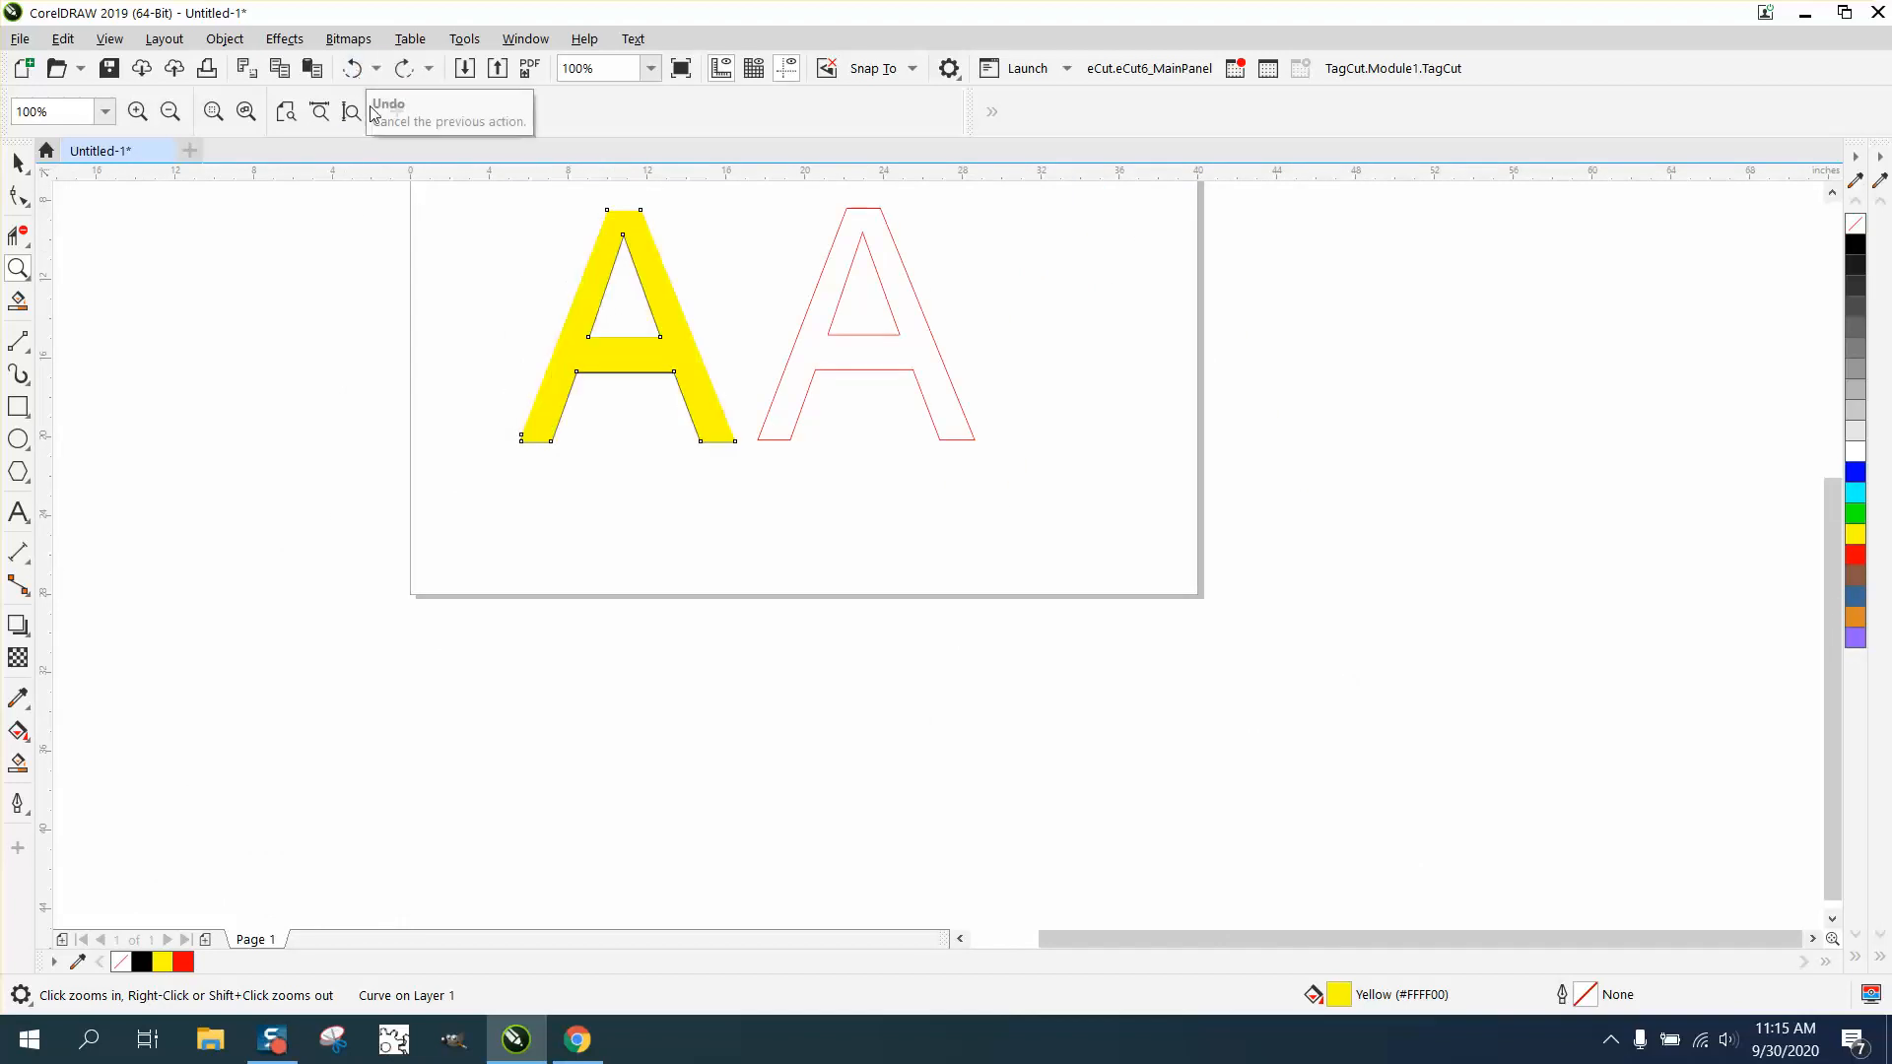
{"action": "left_click", "coordinate": [18, 161]}
{"action": "left_click_drag", "start_coordinate": [624, 319], "coordinate": [1139, 396]}
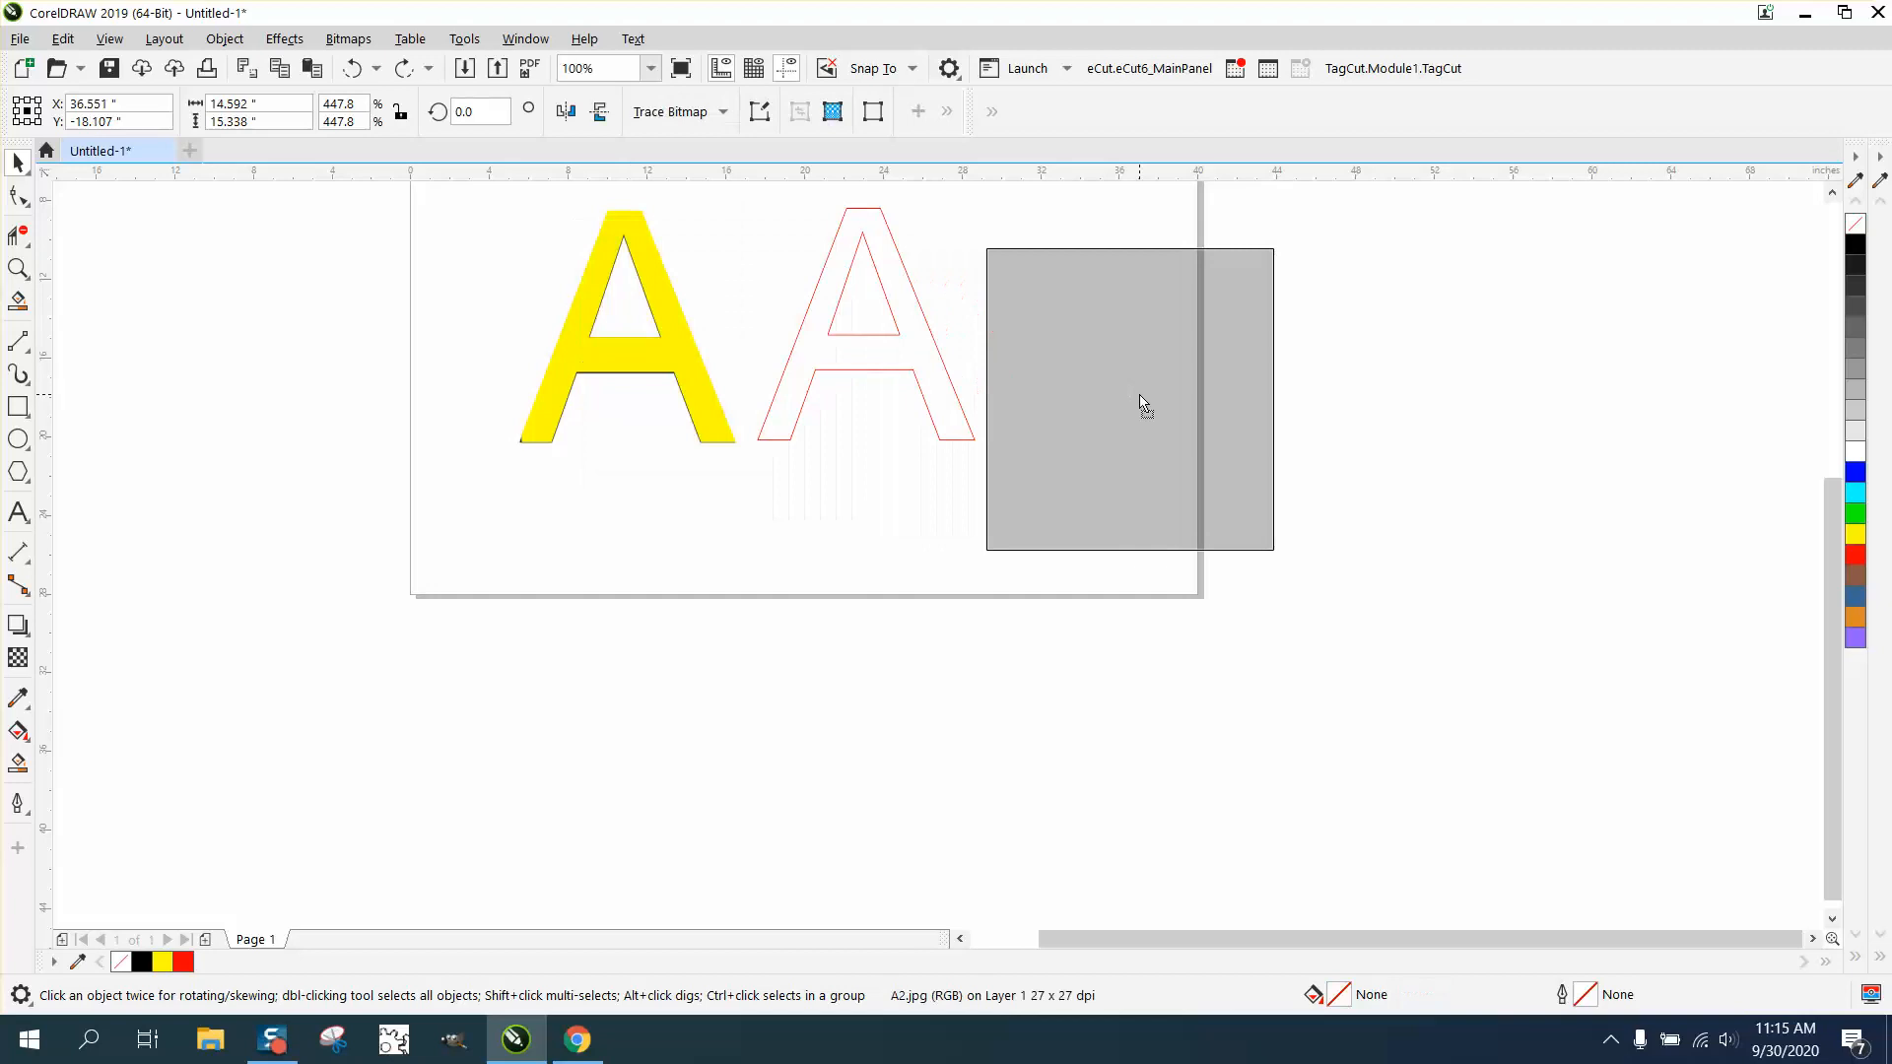
- Give the yellow A a black fill and hairline outline, and move the bitmap A to its left, at about X -3.8 and Y -15.4 inches
{"action": "left_click", "coordinate": [694, 363]}
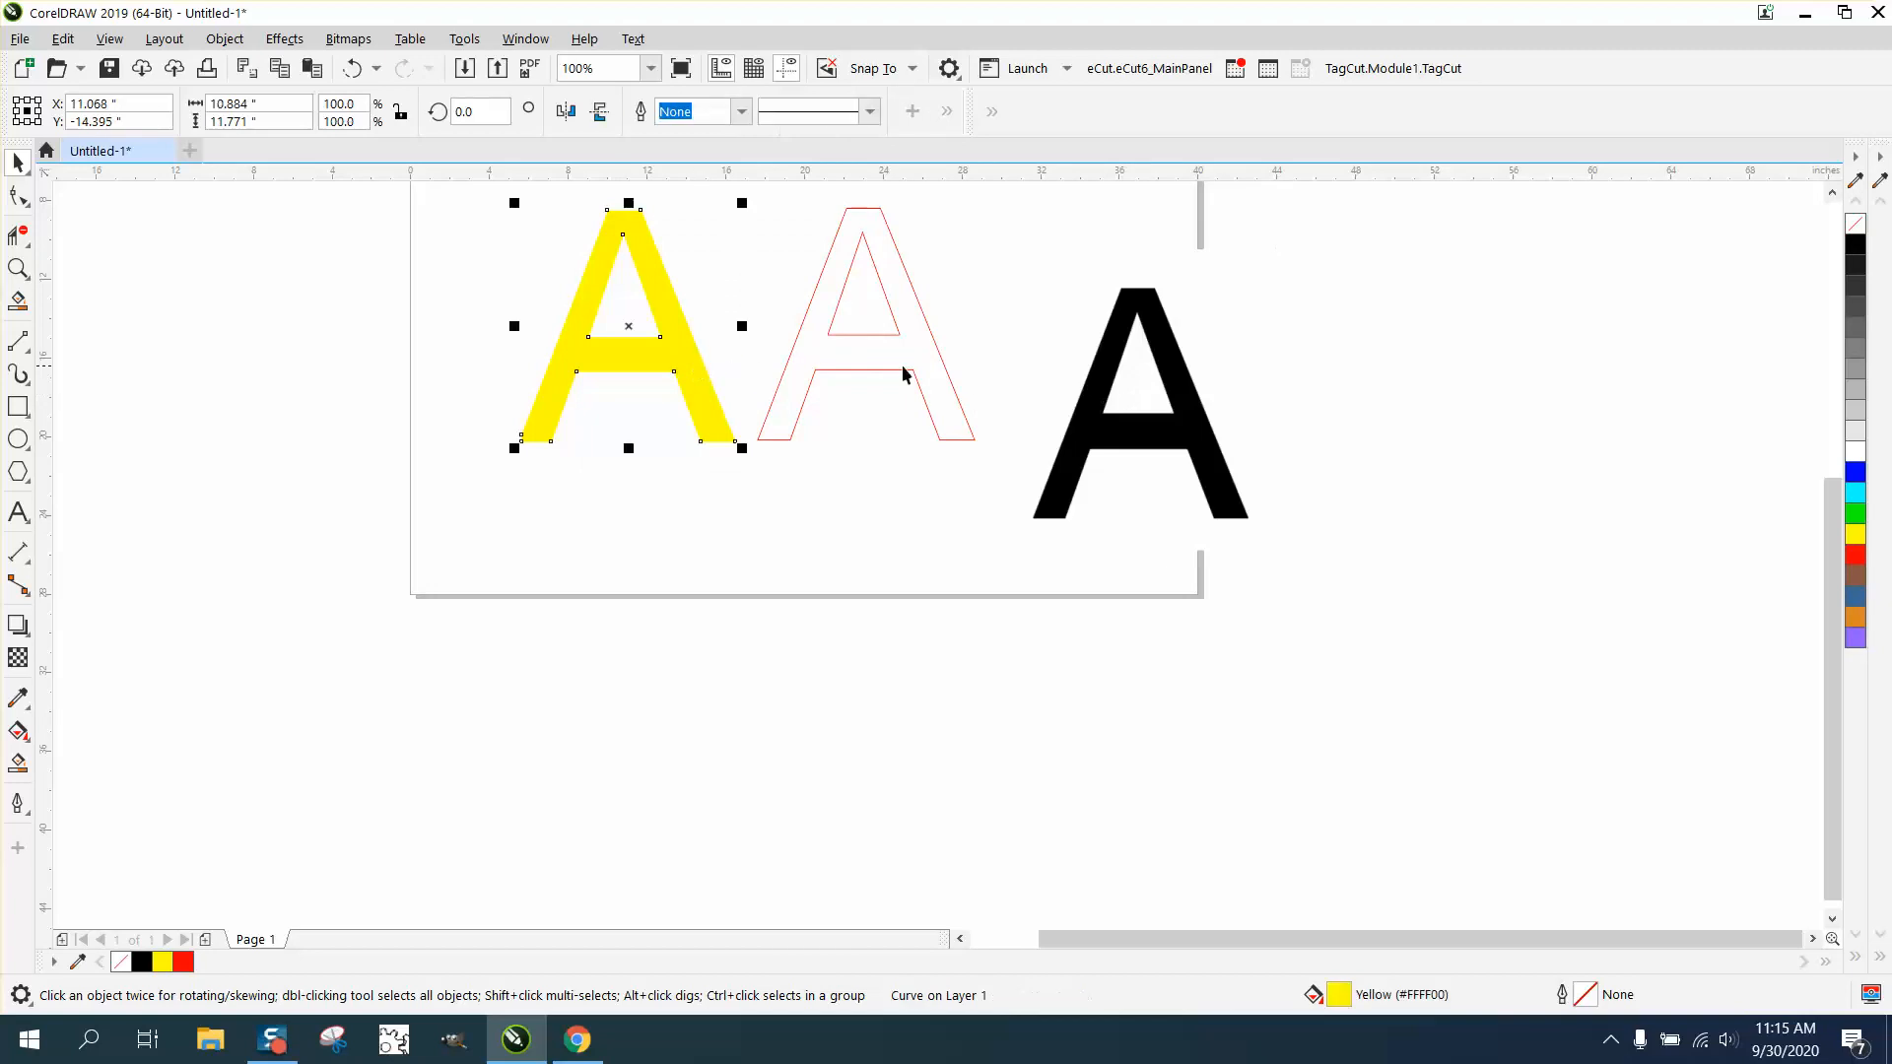
{"action": "left_click", "coordinate": [1856, 225]}
{"action": "right_click", "coordinate": [1855, 244]}
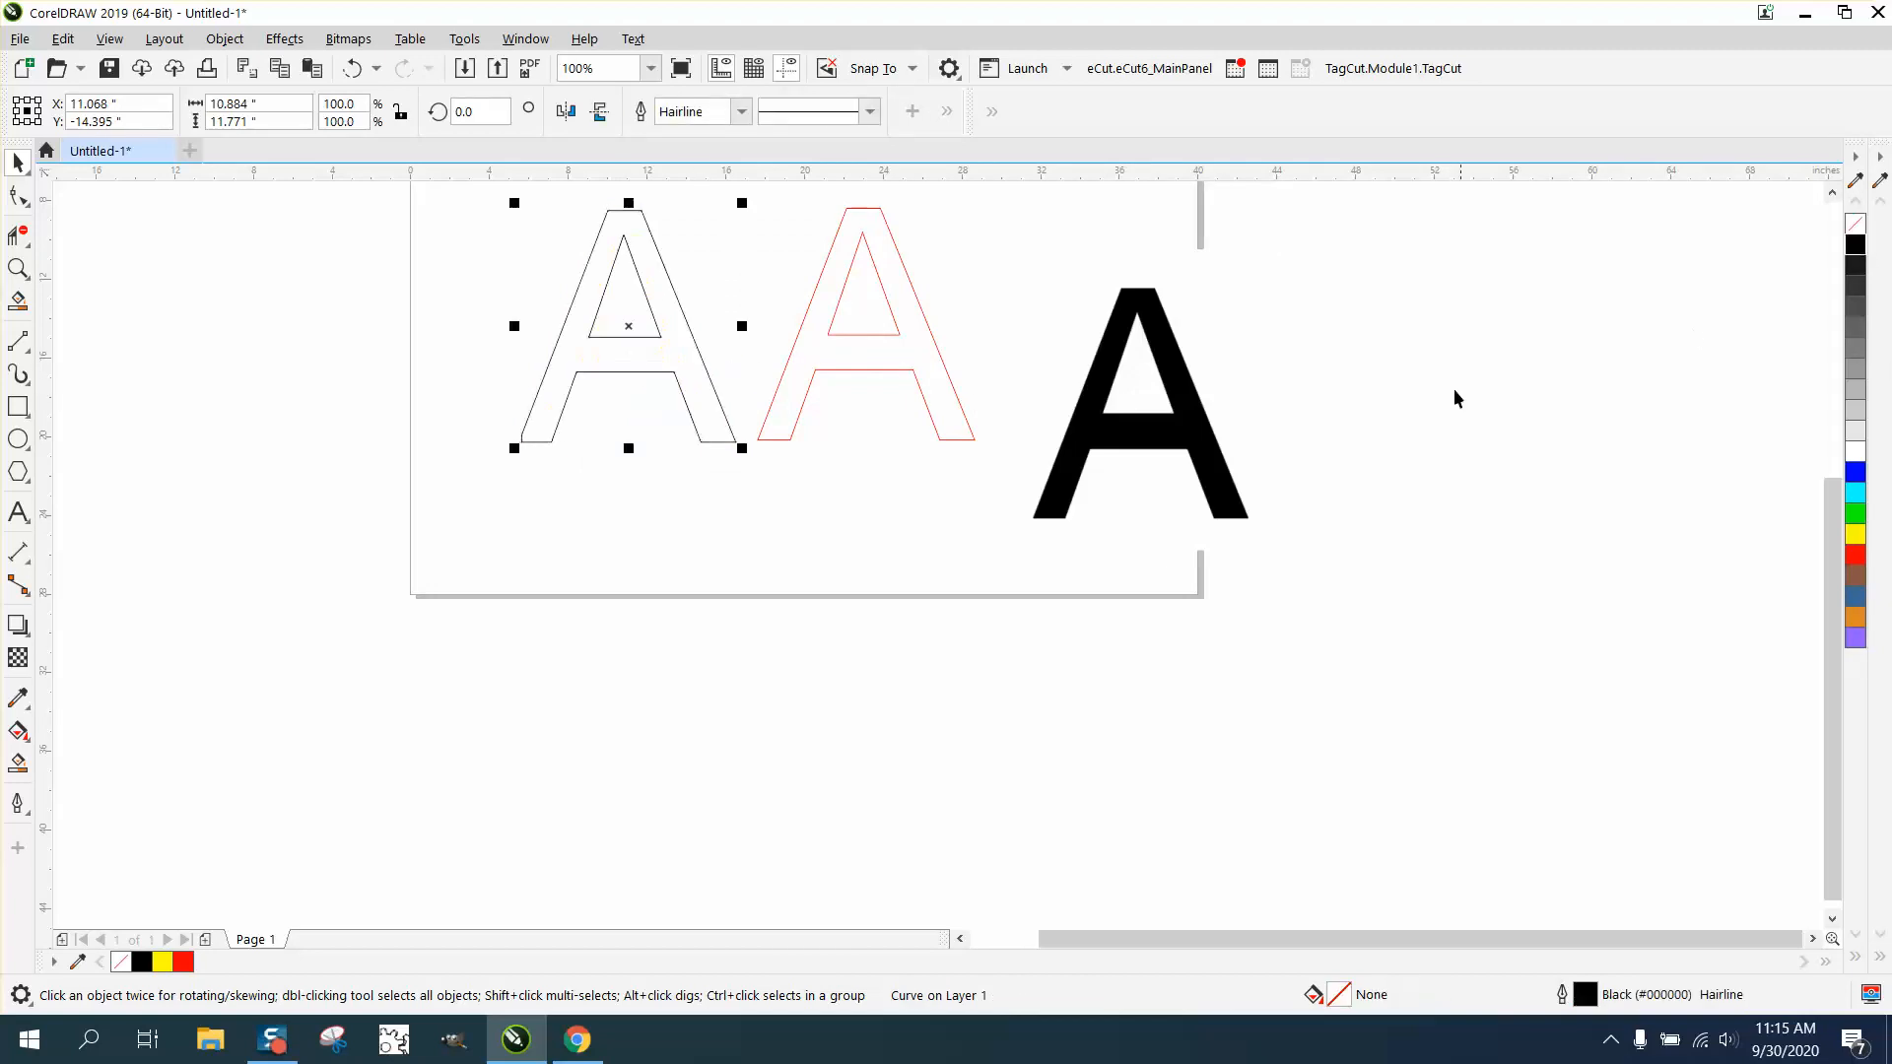
{"action": "left_click", "coordinate": [1856, 244]}
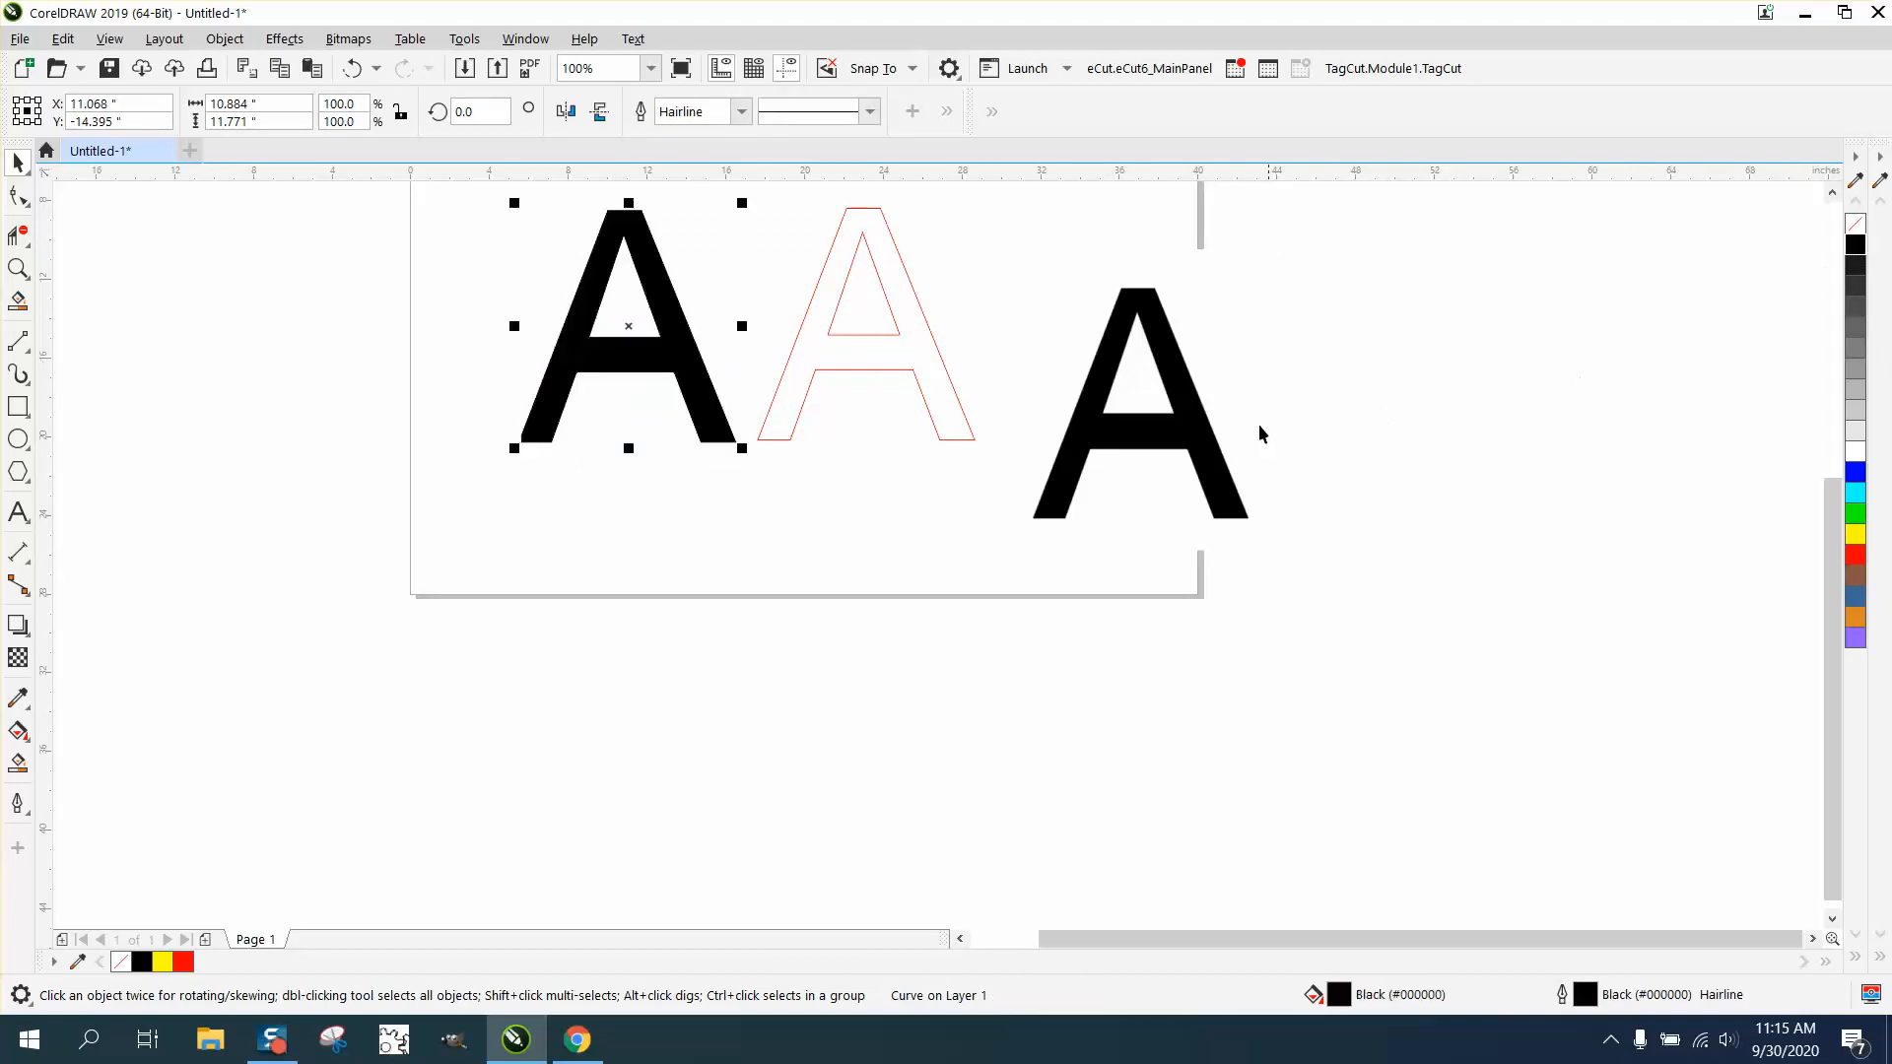
{"action": "left_click_drag", "start_coordinate": [1196, 424], "coordinate": [417, 377]}
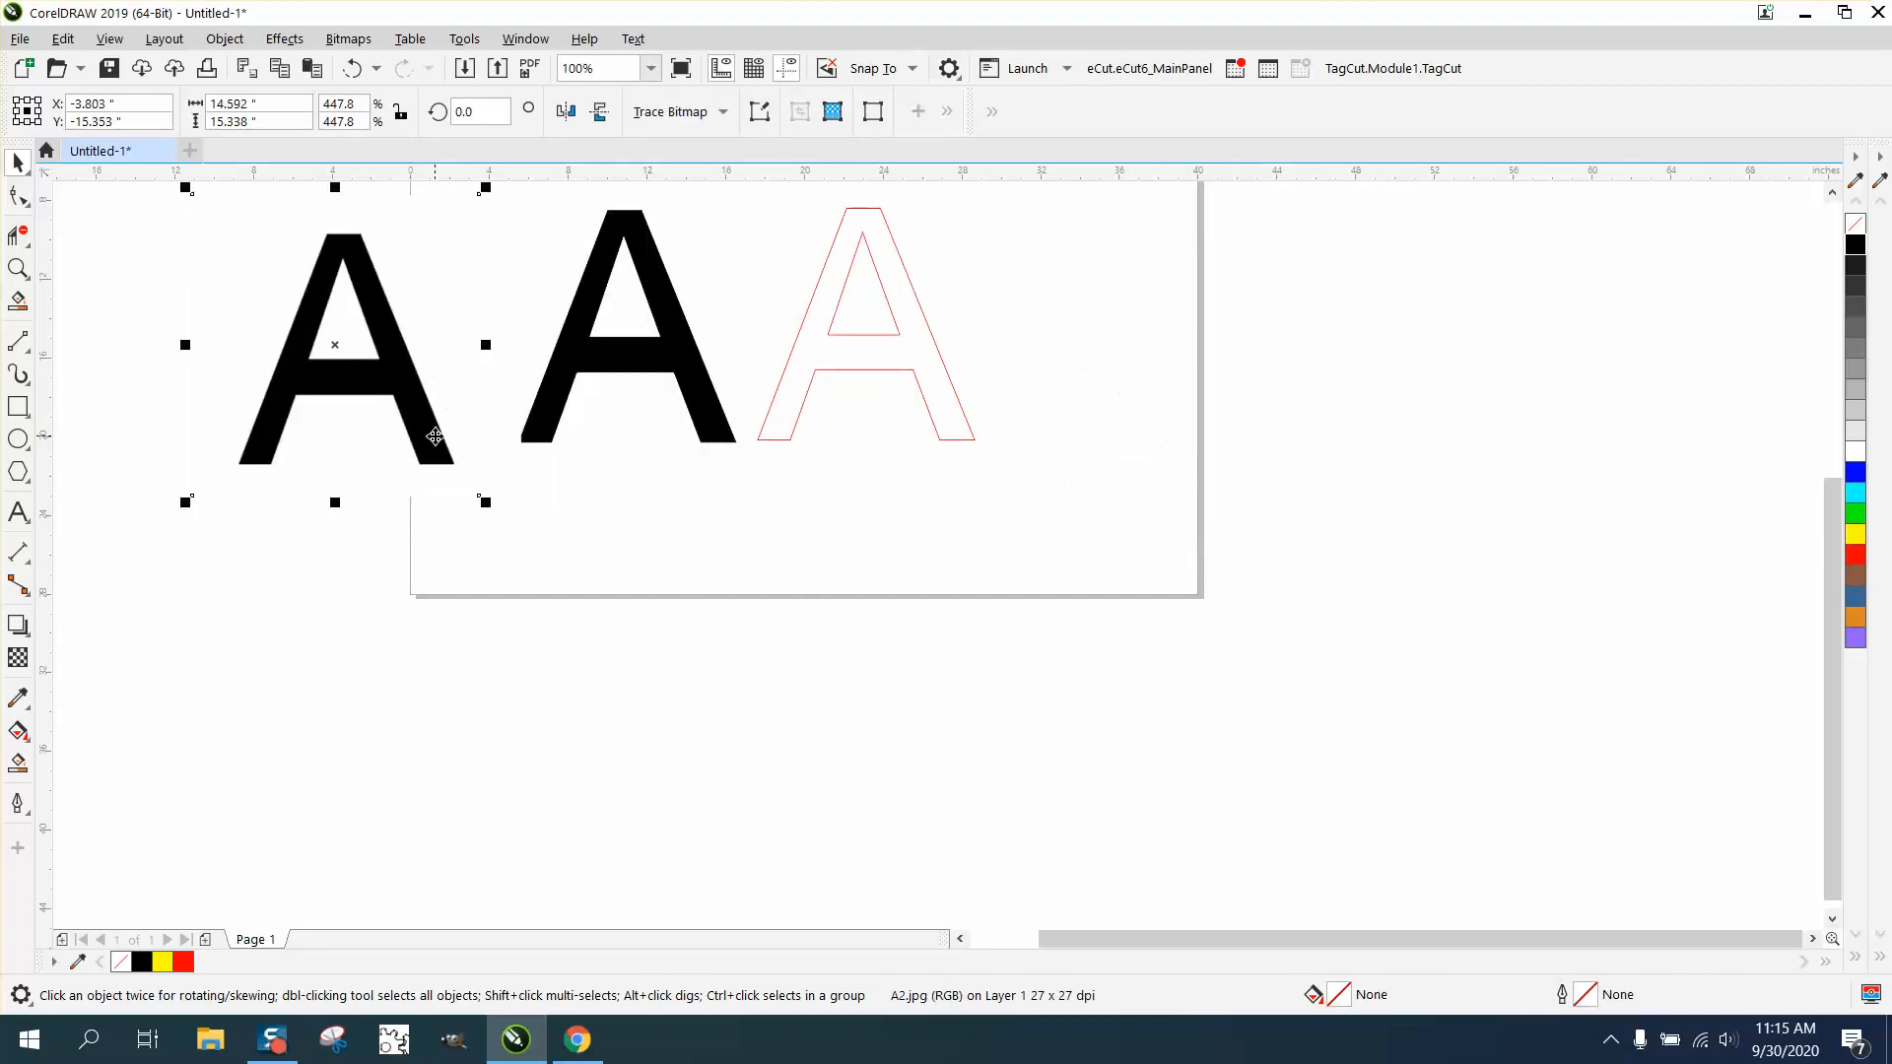